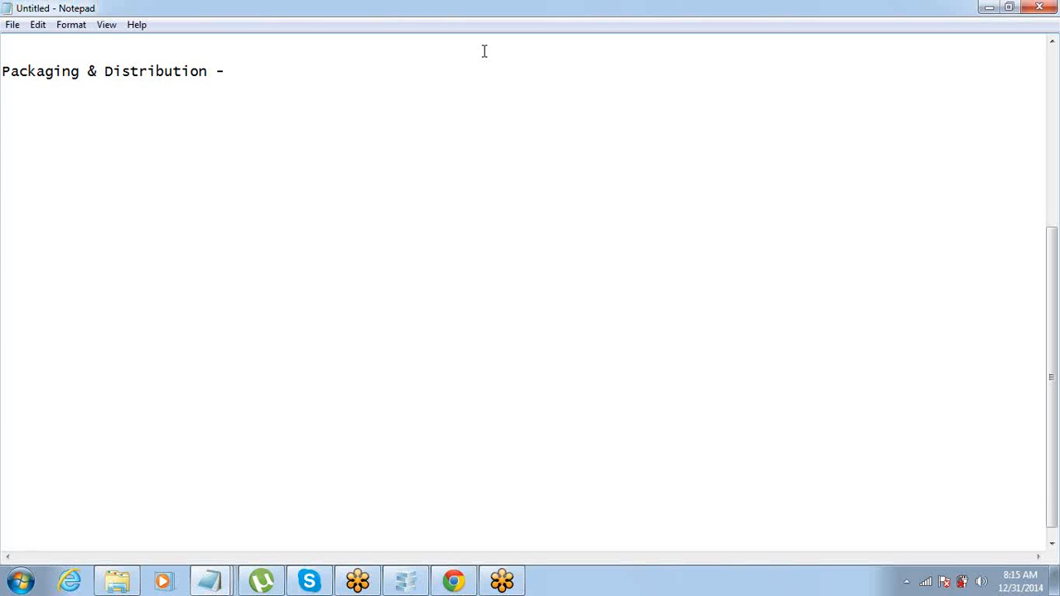
Step: Add the line 'Package - Collecion of components' below the Packaging & Distribution heading
{"action": "left_click", "coordinate": [276, 71]}
{"action": "key", "text": "Return"}
{"action": "type", "text": "Package "}
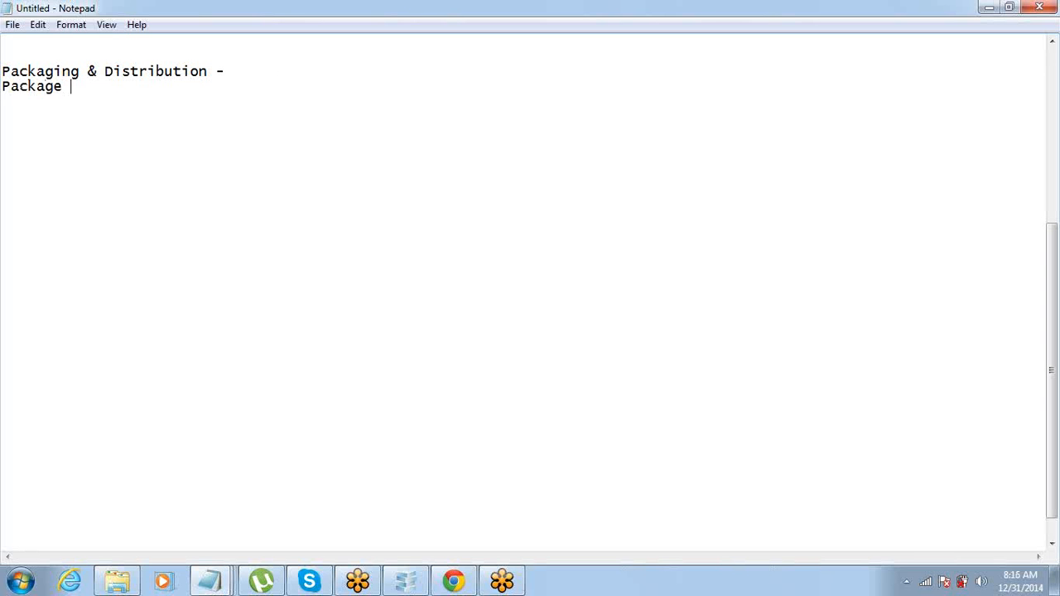
{"action": "type", "text": "- Collecion of "}
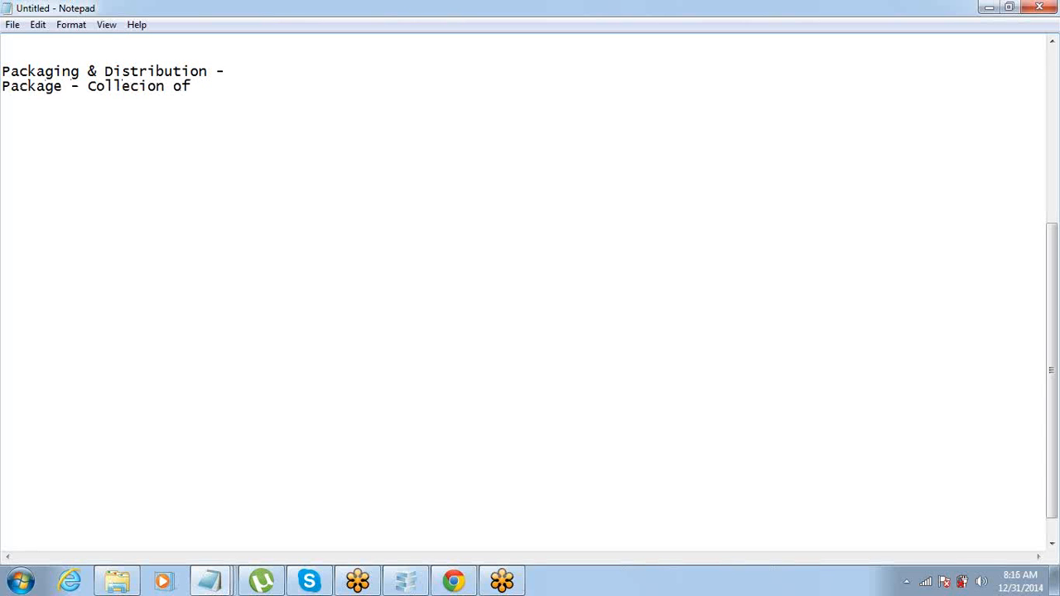
{"action": "type", "text": "componene"}
{"action": "key", "text": "BackSpace"}
{"action": "type", "text": "ts"}
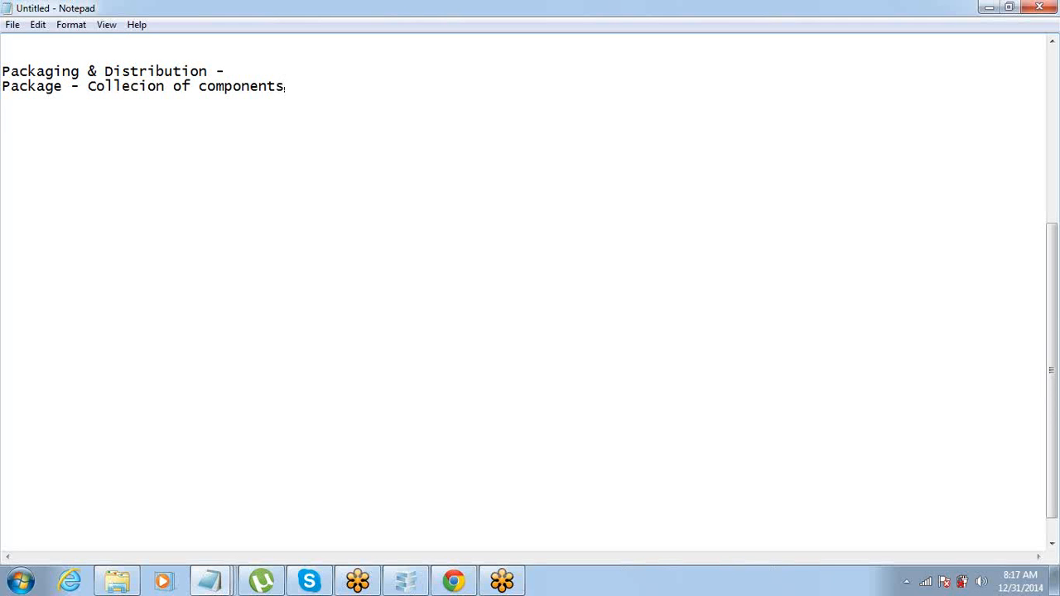
Step: List the first steps 'Create a Package' and 'Add all components', correcting the typos
{"action": "key", "text": "Return"}
{"action": "key", "text": "Return"}
{"action": "type", "text": "Create"}
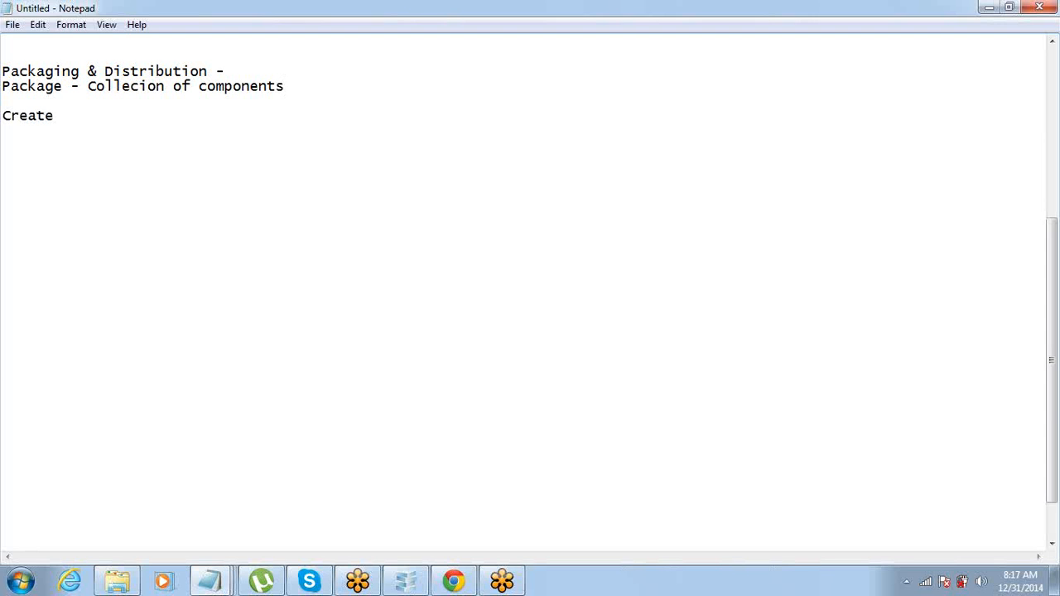
{"action": "type", "text": " a Packz"}
{"action": "key", "text": "BackSpace"}
{"action": "type", "text": "ag"}
{"action": "type", "text": "e"}
{"action": "key", "text": "Return"}
{"action": "type", "text": "Add"}
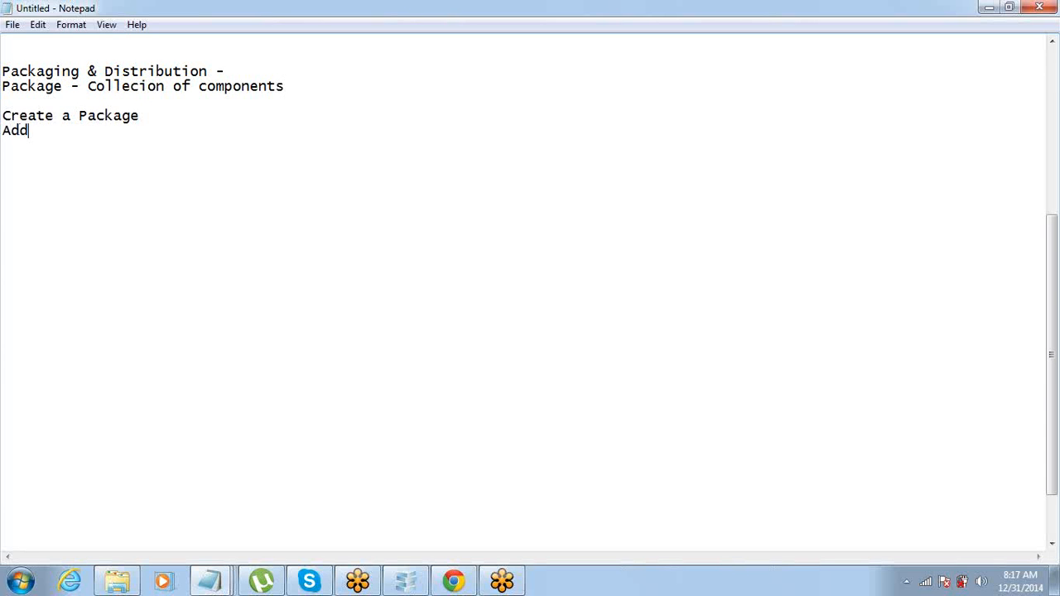
{"action": "type", "text": " all compnents"}
{"action": "key", "text": "Return"}
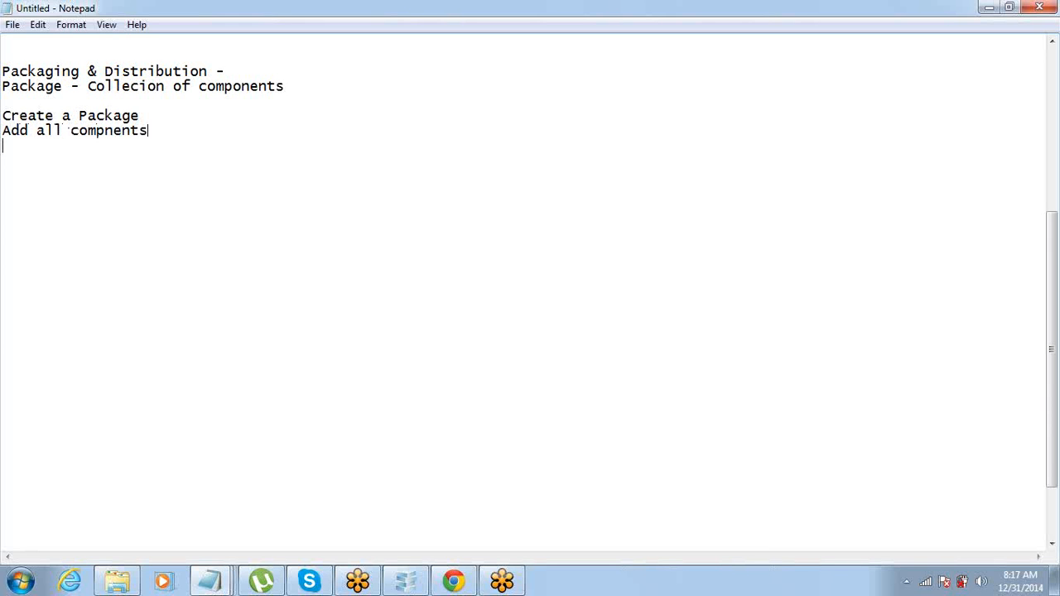
{"action": "key", "text": "Left"}
{"action": "key", "text": "Left"}
{"action": "key", "text": "Left"}
{"action": "key", "text": "Left"}
{"action": "type", "text": "o"}
{"action": "key", "text": "Down"}
Step: Add 'Upload the Package', 'Share the download link with the ther person' and 'Download the Package'
{"action": "type", "text": "Upload the "}
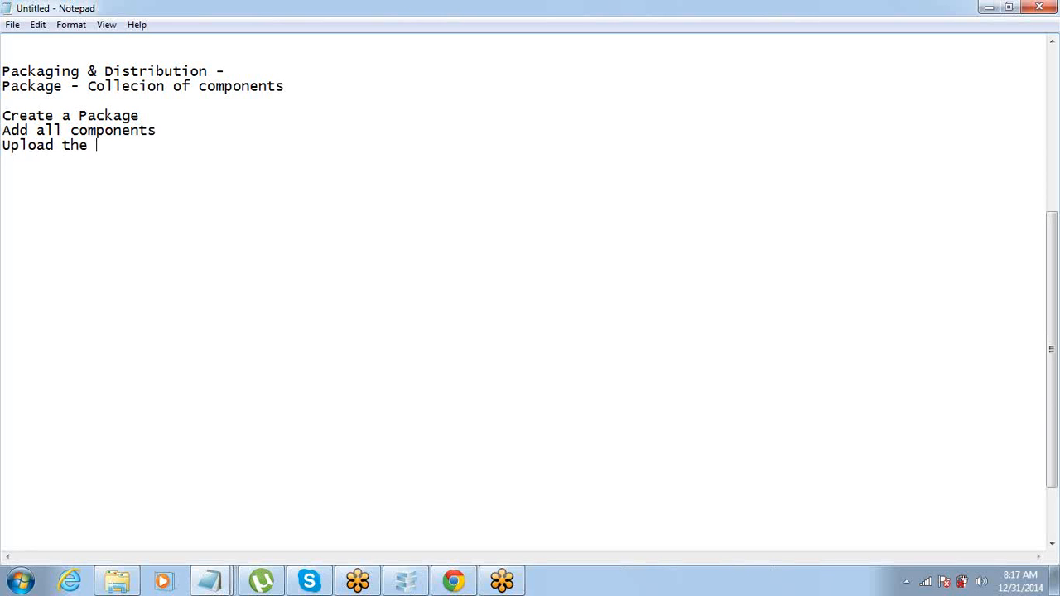
{"action": "type", "text": "Package"}
{"action": "key", "text": "Return"}
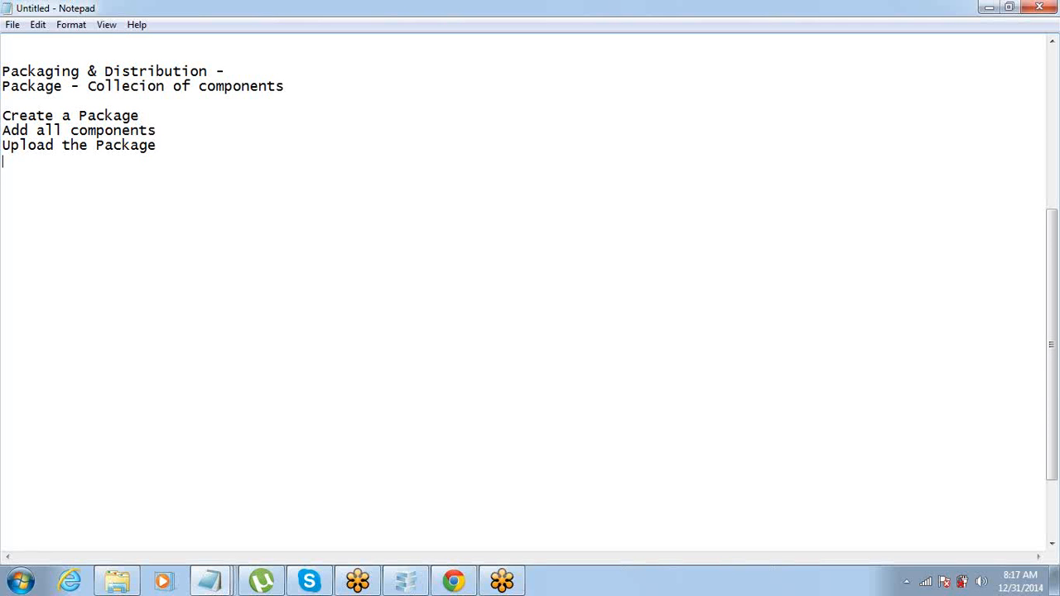
{"action": "type", "text": "Share the down"}
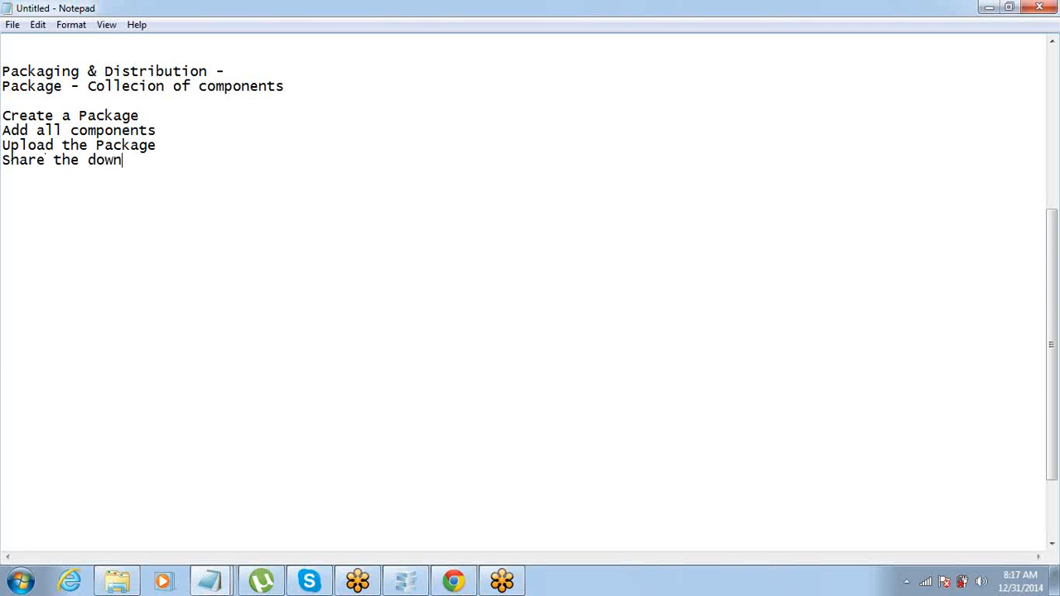
{"action": "type", "text": "load link with "}
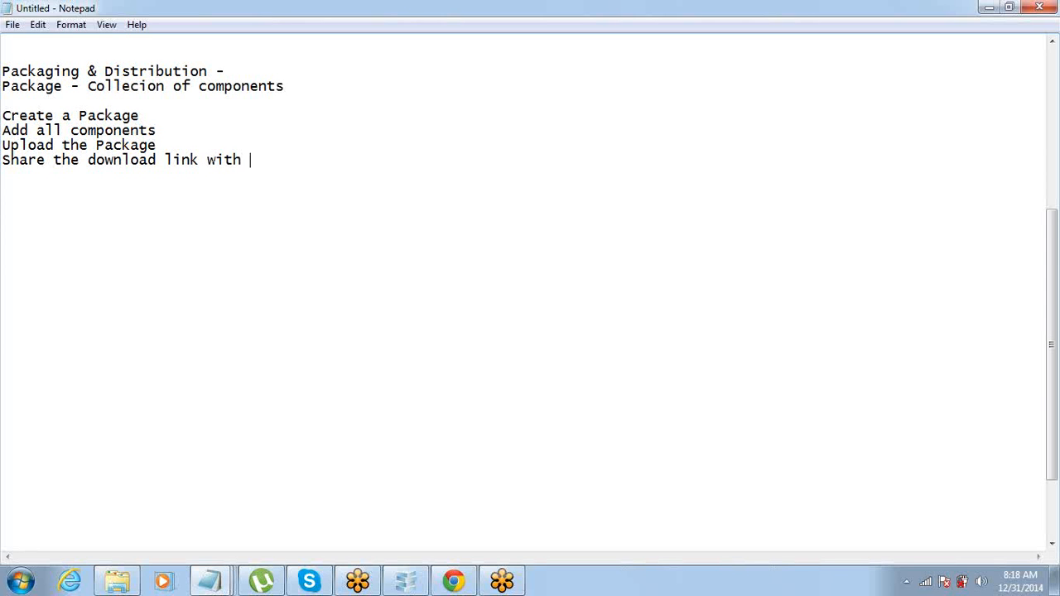
{"action": "type", "text": "the ther person"}
{"action": "key", "text": "Return"}
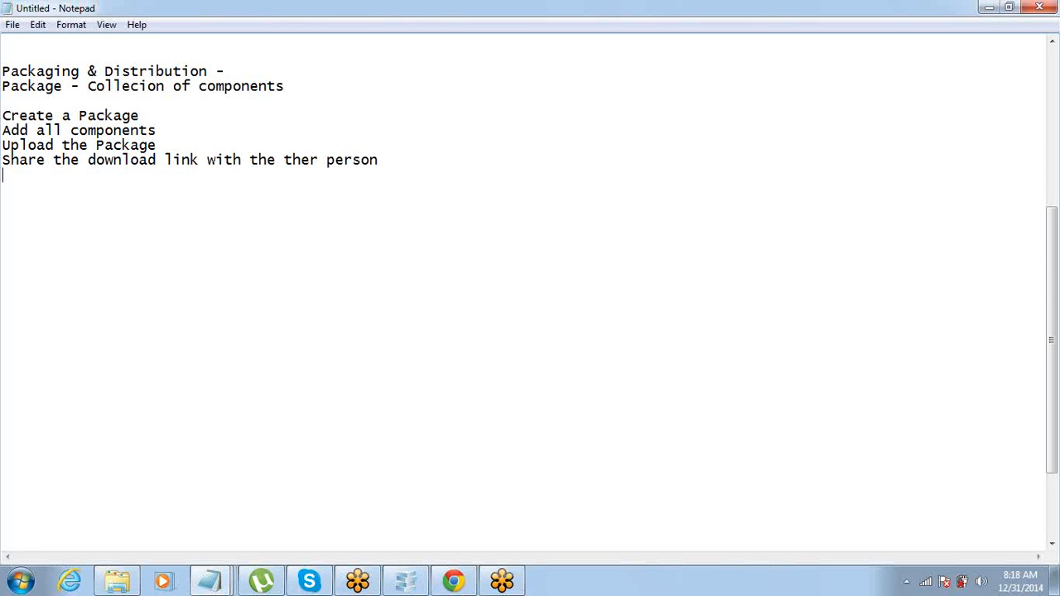
{"action": "type", "text": "Download the Pa"}
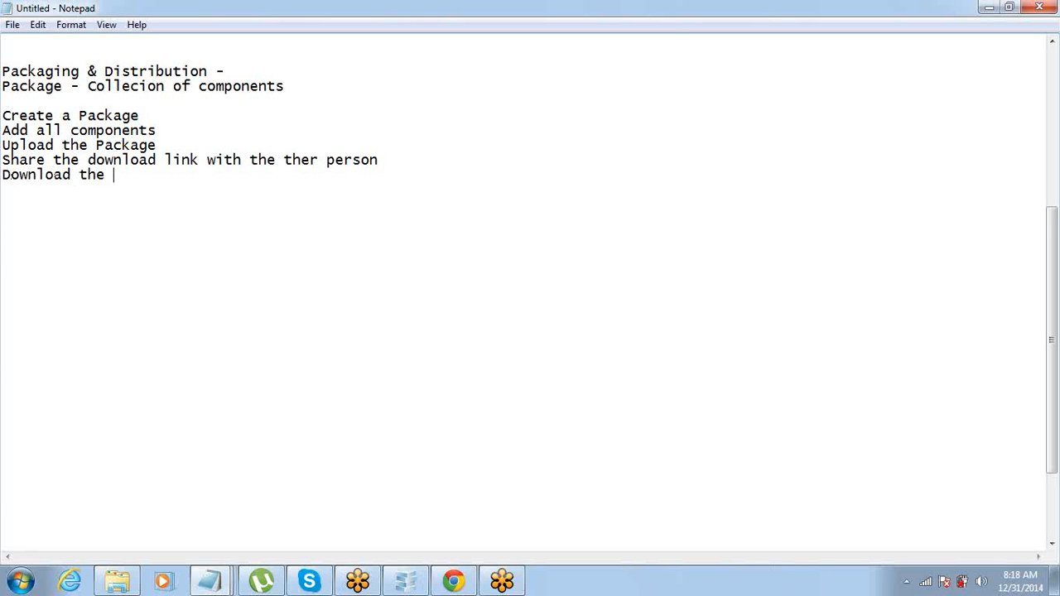
{"action": "type", "text": "ckage"}
{"action": "left_click", "coordinate": [874, 77]}
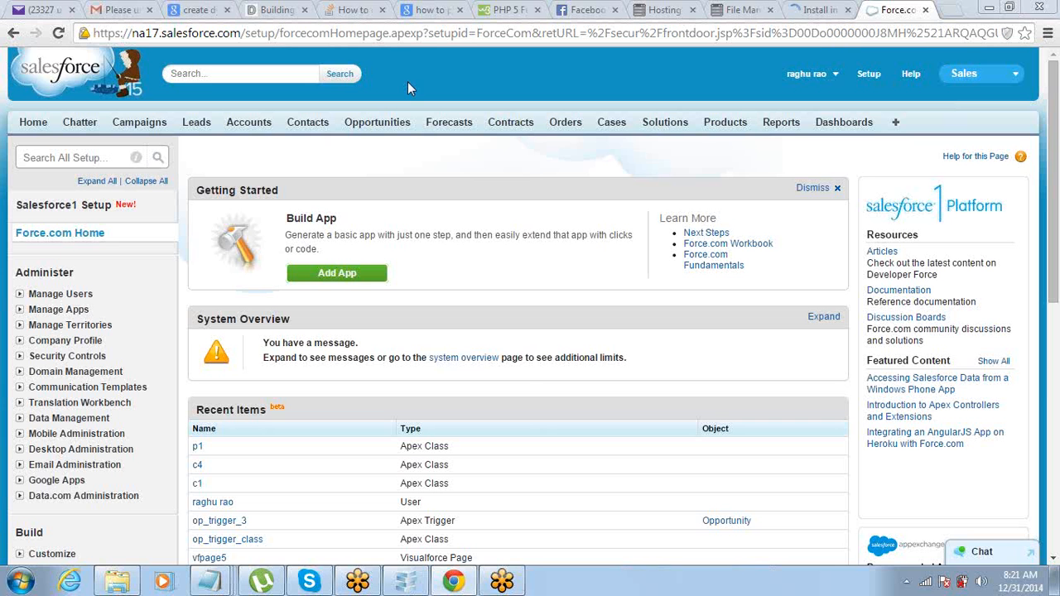
Step: Browse the Setup sidebar, briefly expanding and collapsing the developer options
{"action": "scroll", "coordinate": [408, 174], "scroll_direction": "down", "scroll_amount": 1}
{"action": "scroll", "coordinate": [407, 174], "scroll_direction": "down", "scroll_amount": 10}
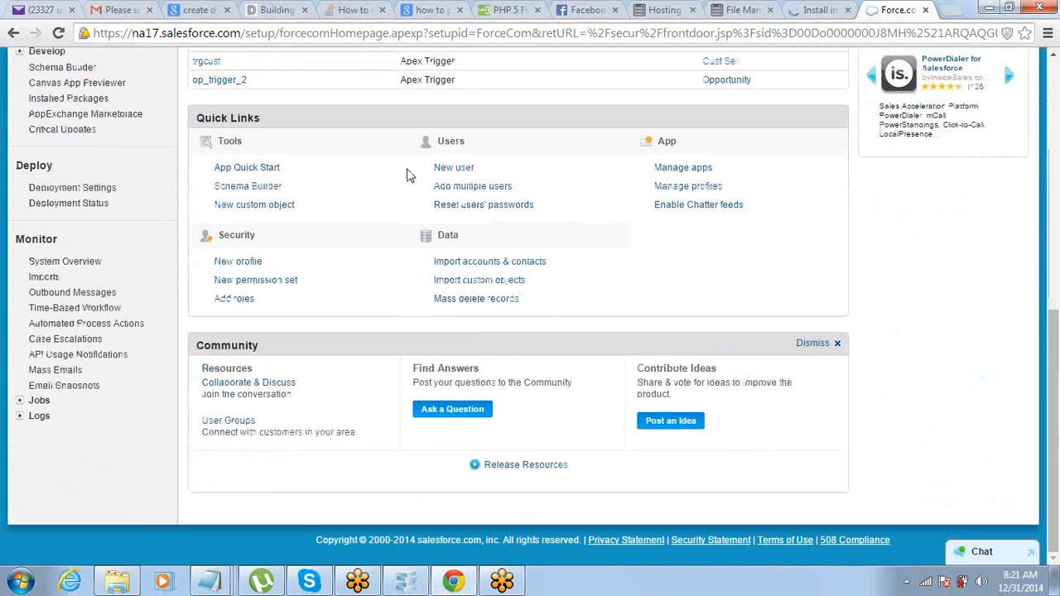
{"action": "scroll", "coordinate": [407, 173], "scroll_direction": "up", "scroll_amount": 10}
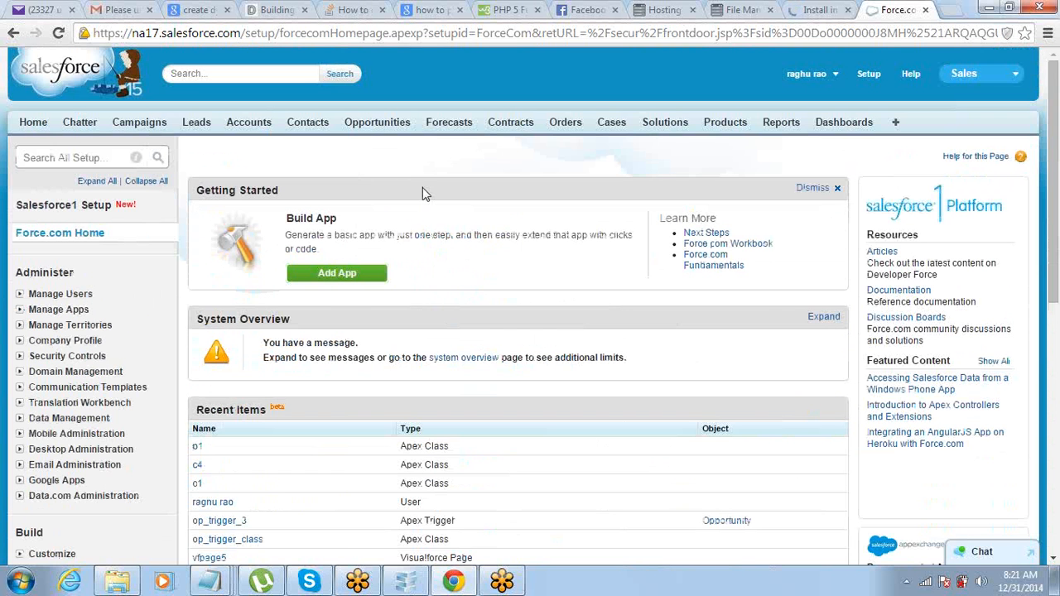
{"action": "scroll", "coordinate": [423, 193], "scroll_direction": "down", "scroll_amount": 3}
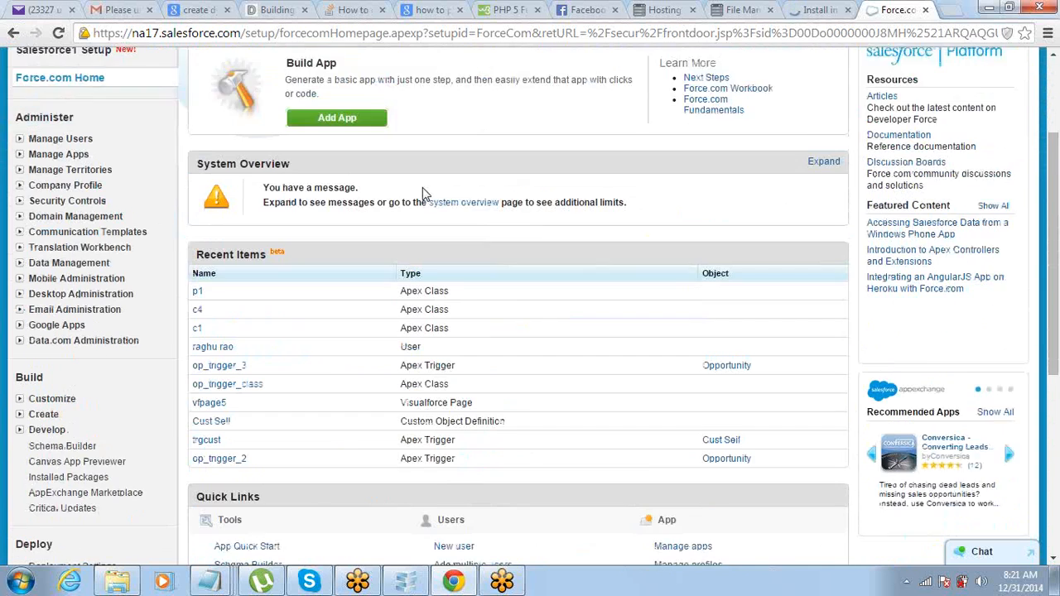
{"action": "scroll", "coordinate": [422, 193], "scroll_direction": "down", "scroll_amount": 3}
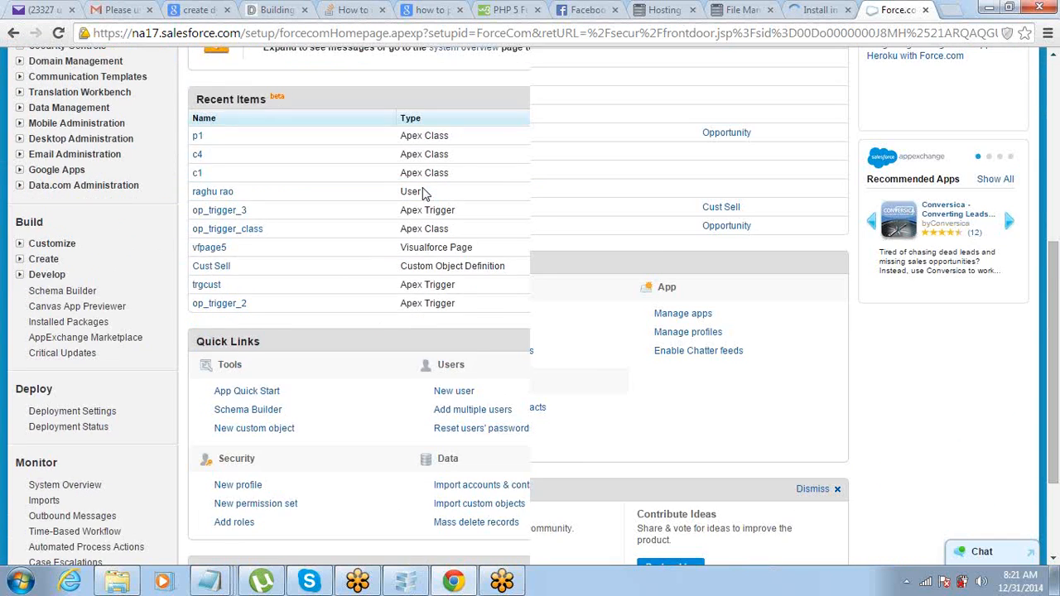
{"action": "scroll", "coordinate": [423, 193], "scroll_direction": "down", "scroll_amount": 1}
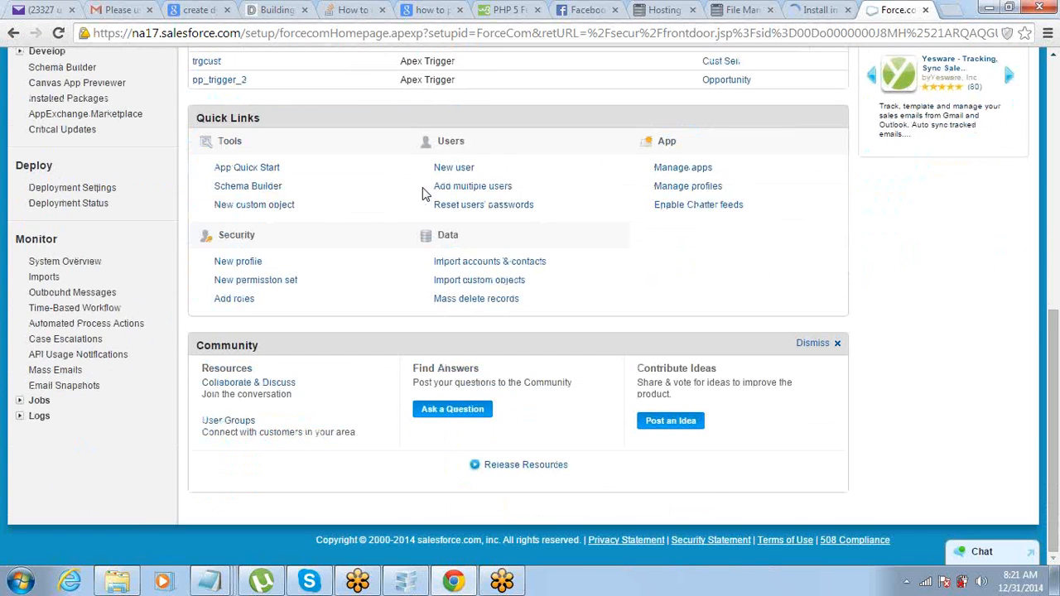
{"action": "scroll", "coordinate": [423, 193], "scroll_direction": "up", "scroll_amount": 1}
{"action": "scroll", "coordinate": [423, 193], "scroll_direction": "up", "scroll_amount": 6}
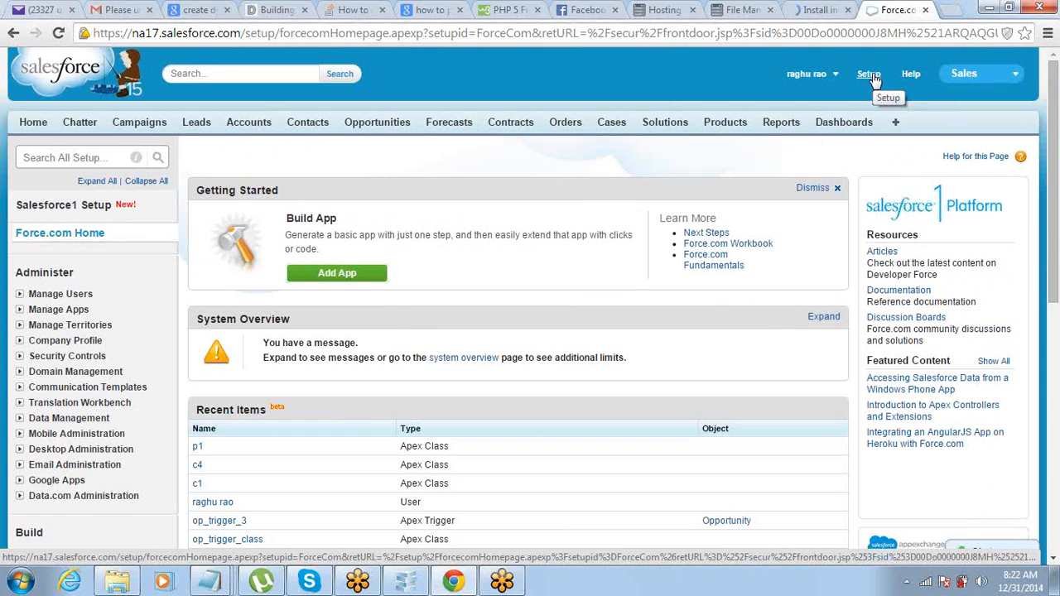
{"action": "scroll", "coordinate": [407, 299], "scroll_direction": "down", "scroll_amount": 4}
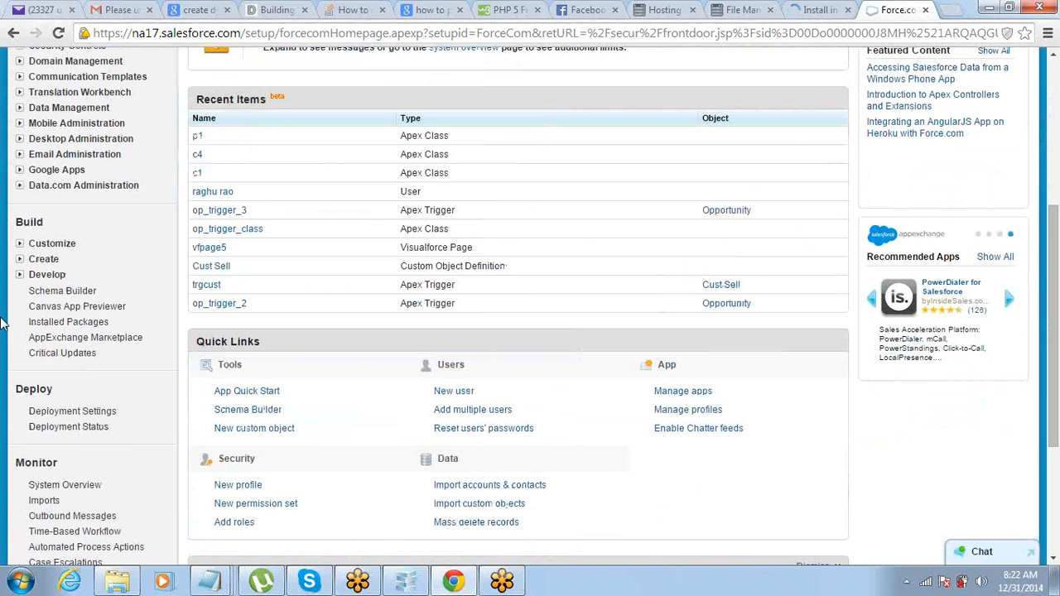
{"action": "left_click", "coordinate": [20, 274]}
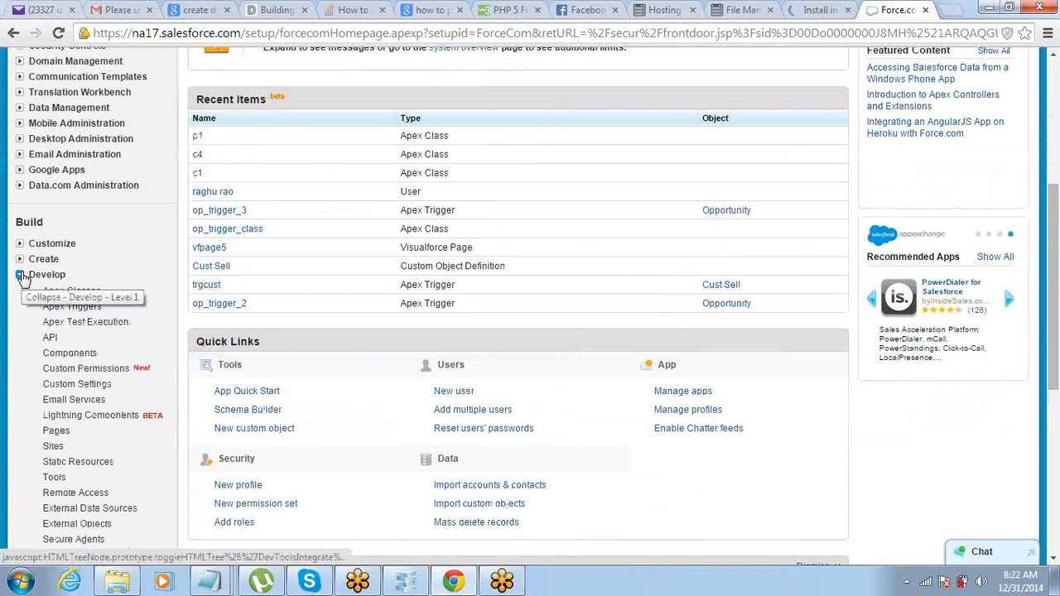
{"action": "scroll", "coordinate": [23, 279], "scroll_direction": "down", "scroll_amount": 2}
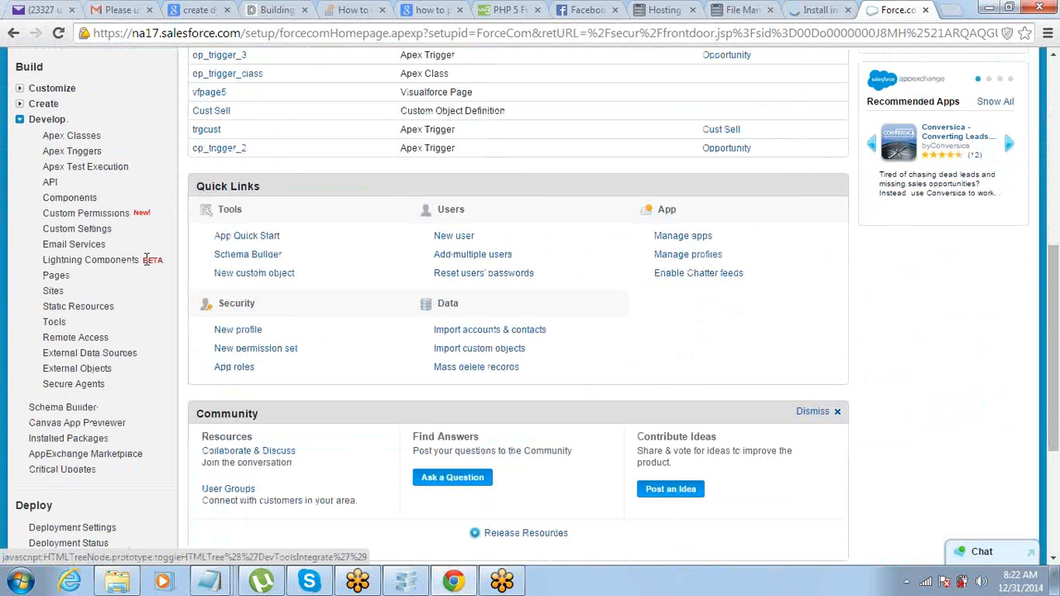
{"action": "left_click", "coordinate": [20, 119]}
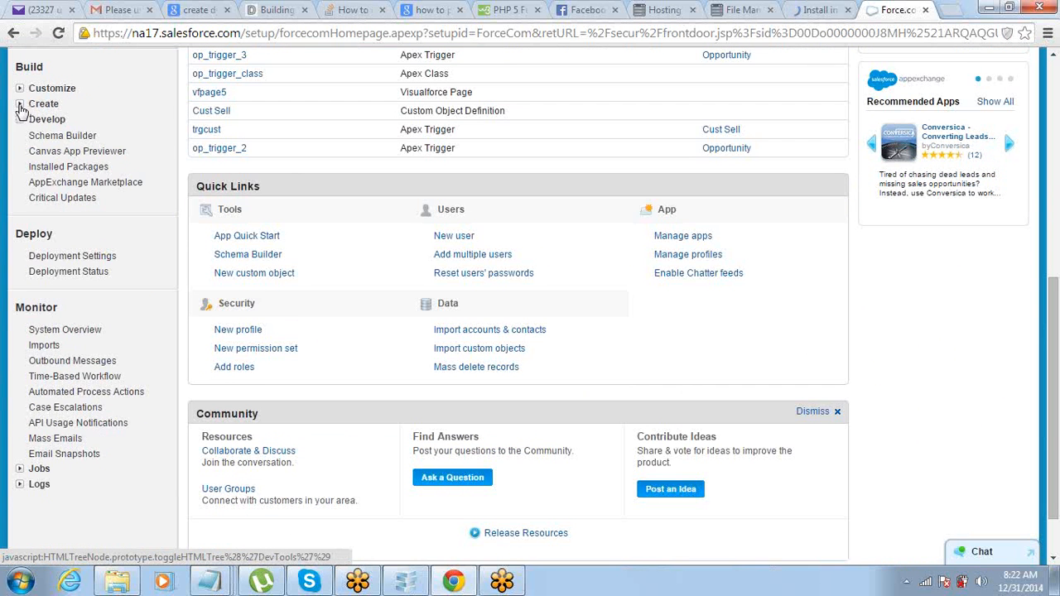
Step: Expand Build > Create and go to the Packages setup page
{"action": "left_click", "coordinate": [20, 104]}
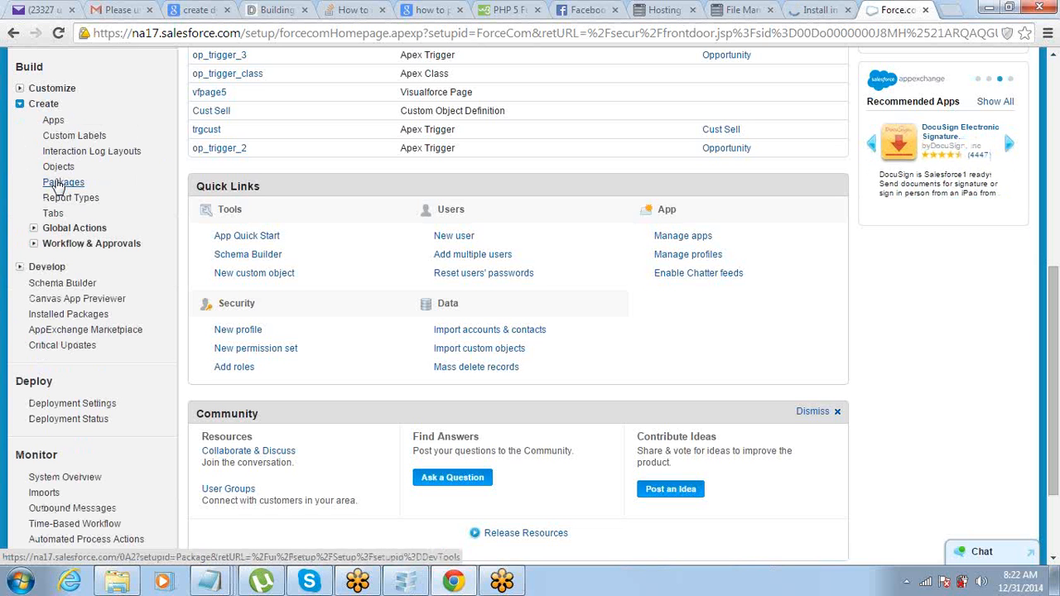
{"action": "left_click", "coordinate": [59, 183]}
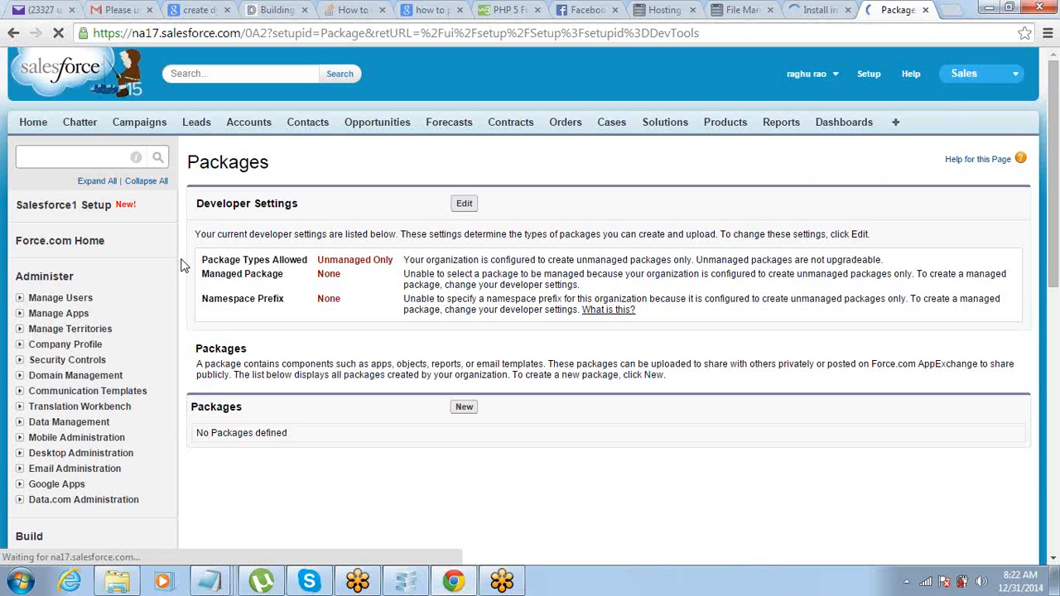
{"action": "scroll", "coordinate": [184, 245], "scroll_direction": "down", "scroll_amount": 2}
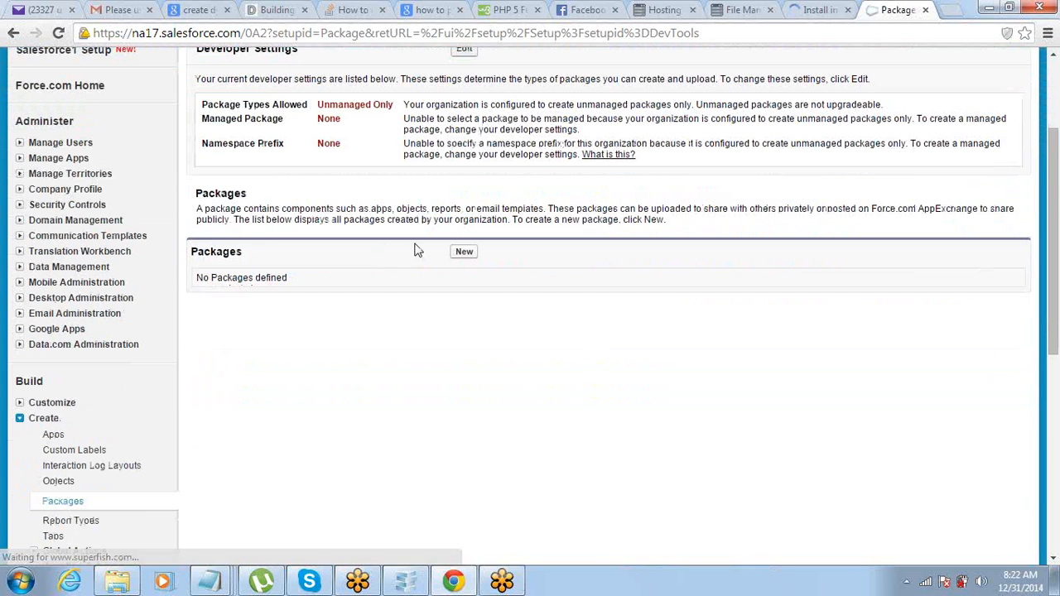
Step: Create a new package named 'MyPAckage1' and save it
{"action": "left_click", "coordinate": [460, 258]}
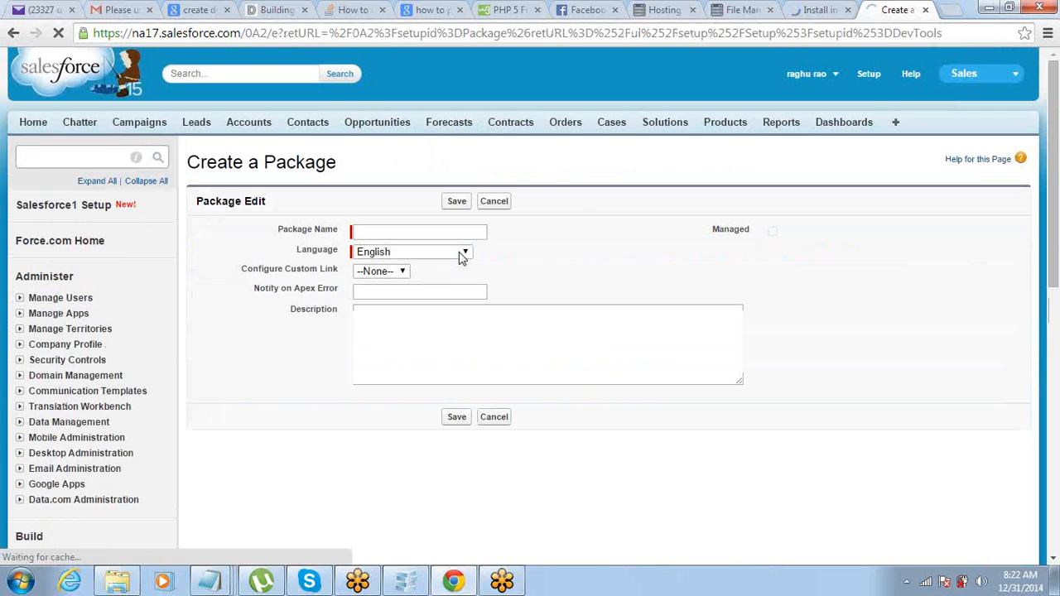
{"action": "left_click", "coordinate": [455, 226]}
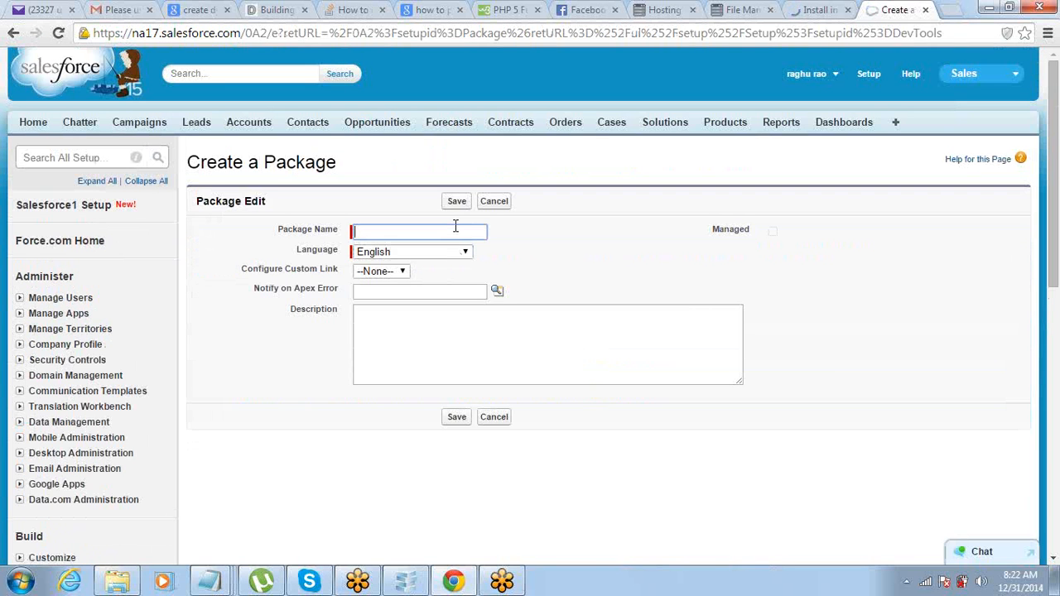
{"action": "type", "text": "MyPAckage1"}
{"action": "left_click", "coordinate": [459, 203]}
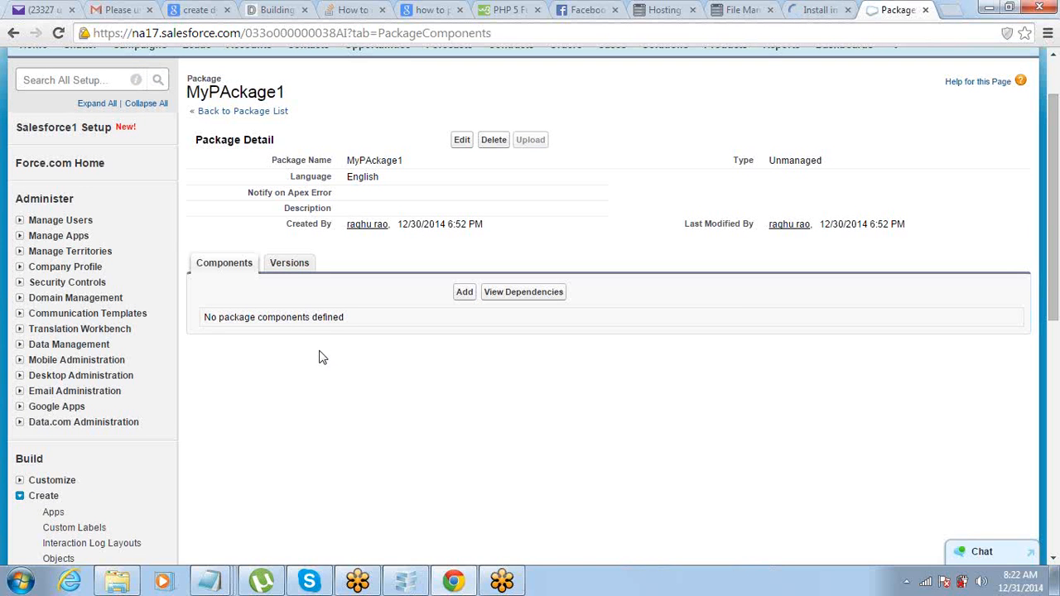
{"action": "scroll", "coordinate": [324, 357], "scroll_direction": "down", "scroll_amount": 2}
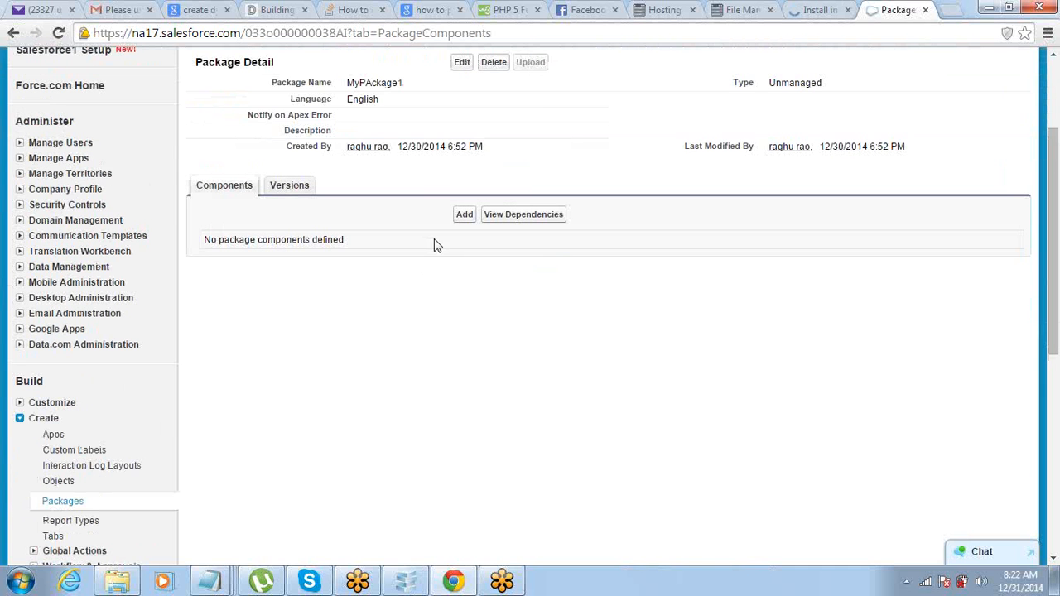
Step: In the add-components list, keep App as the component type and tick FirstAPP
{"action": "left_click", "coordinate": [464, 215]}
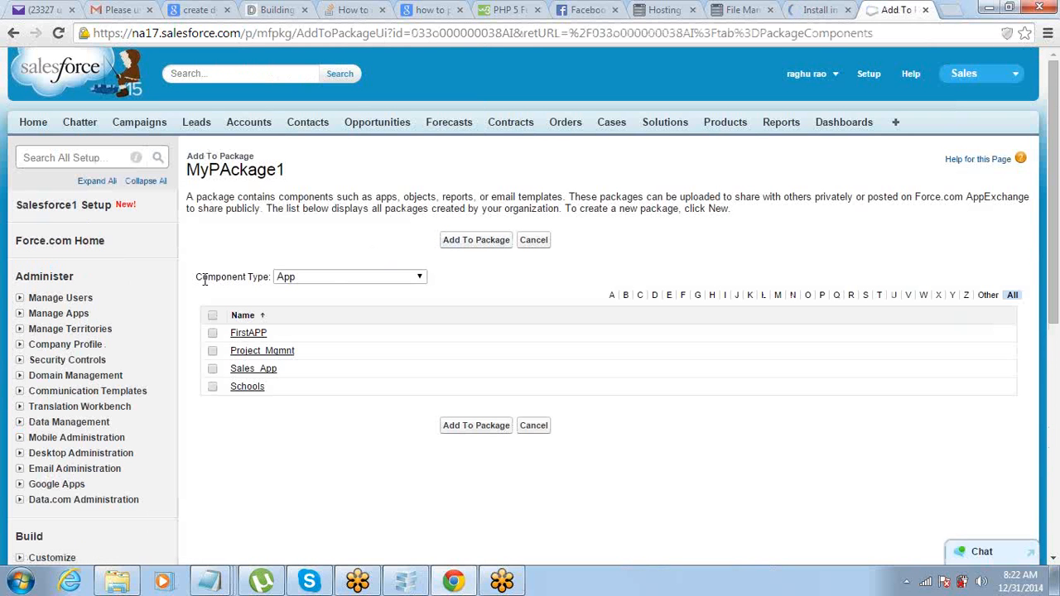
{"action": "left_click_drag", "start_coordinate": [196, 280], "coordinate": [268, 282]}
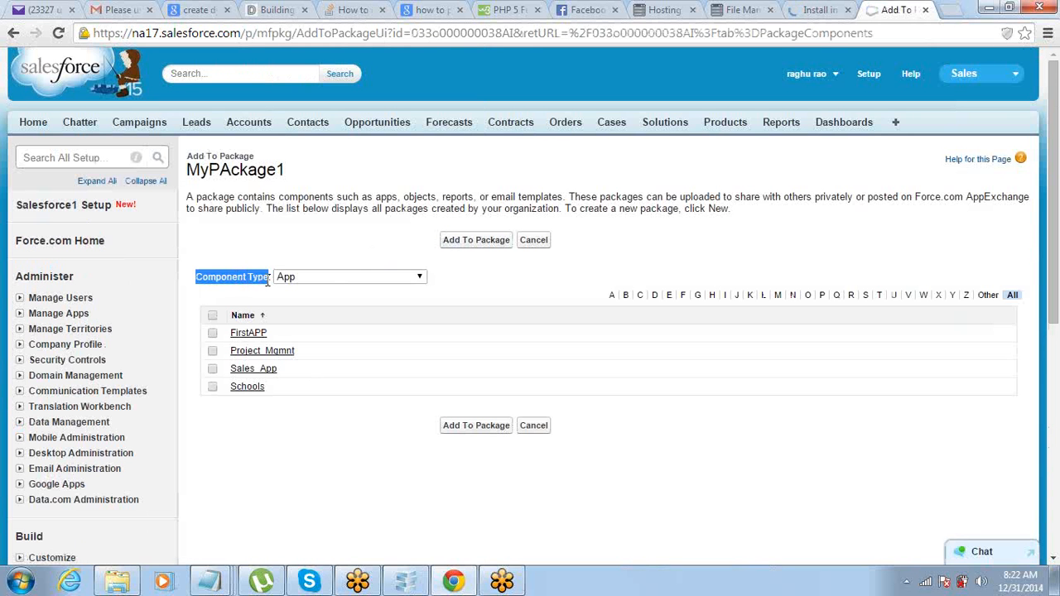
{"action": "left_click", "coordinate": [286, 282]}
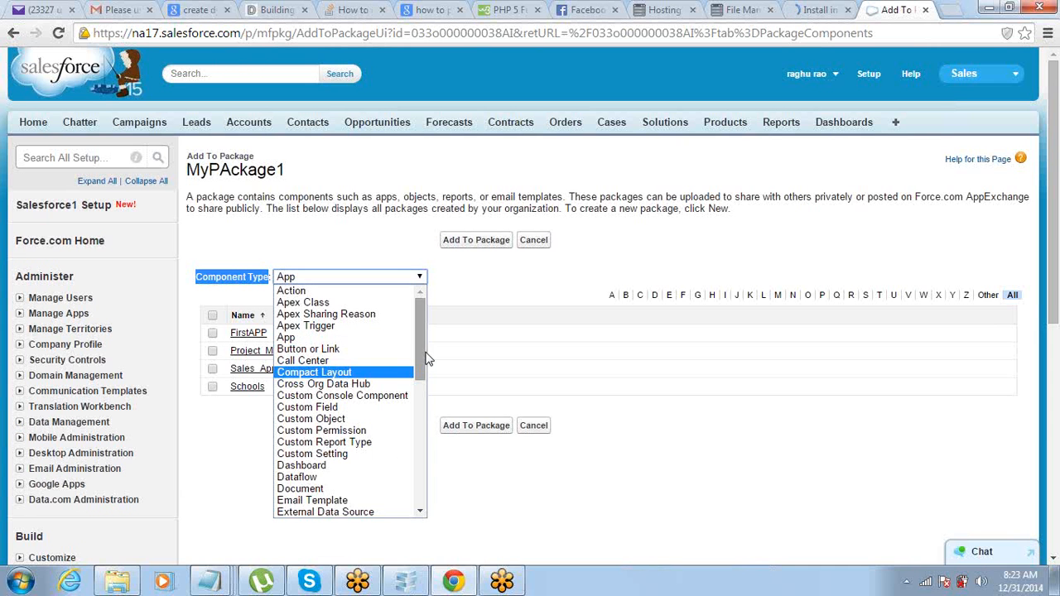
{"action": "left_click_drag", "start_coordinate": [421, 358], "coordinate": [418, 294]}
{"action": "left_click", "coordinate": [390, 255]}
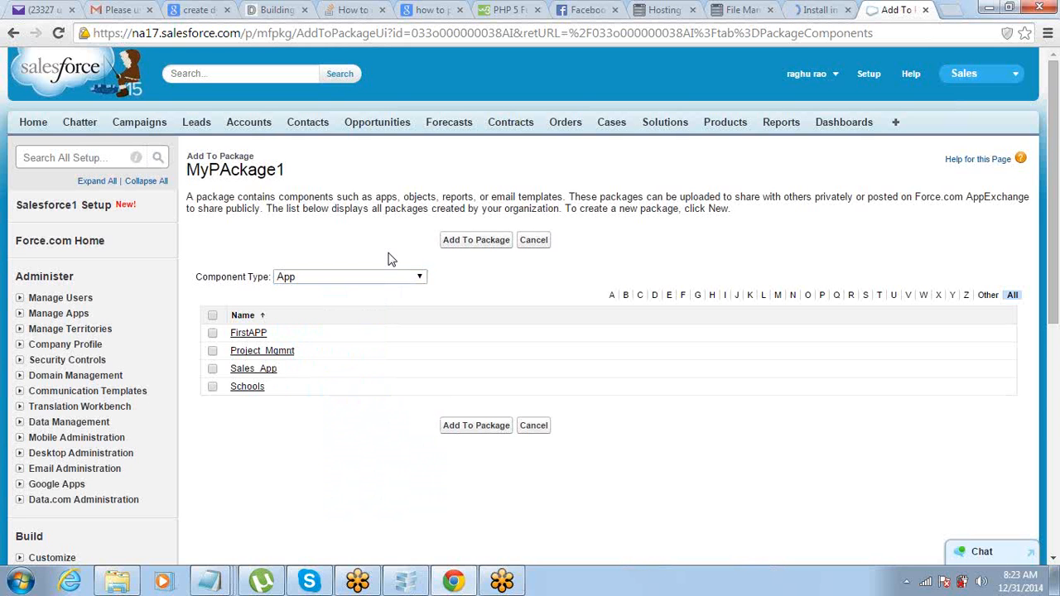
{"action": "left_click", "coordinate": [213, 333]}
Step: Add FirstAPP and its dependent components to MyPAckage1, review them, and start the upload
{"action": "left_click", "coordinate": [455, 241]}
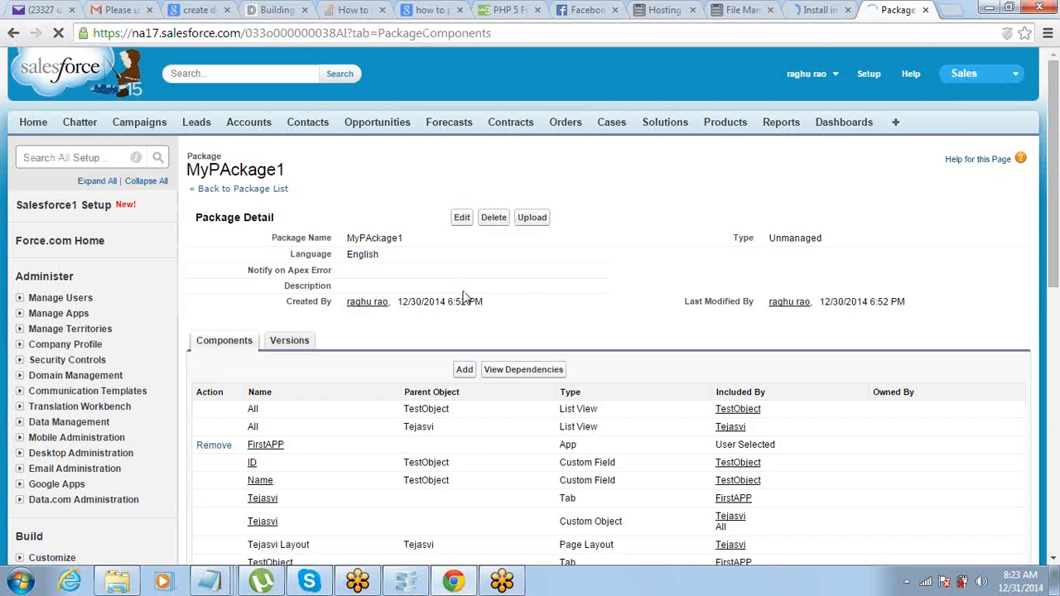
{"action": "scroll", "coordinate": [465, 296], "scroll_direction": "down", "scroll_amount": 4}
{"action": "scroll", "coordinate": [465, 298], "scroll_direction": "up", "scroll_amount": 2}
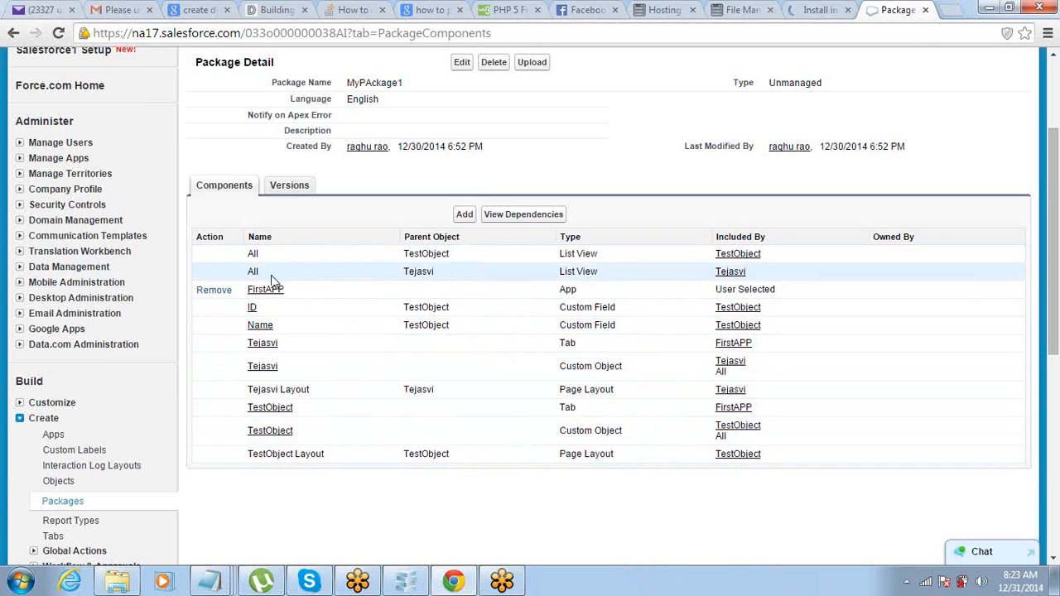
{"action": "scroll", "coordinate": [275, 284], "scroll_direction": "up", "scroll_amount": 1}
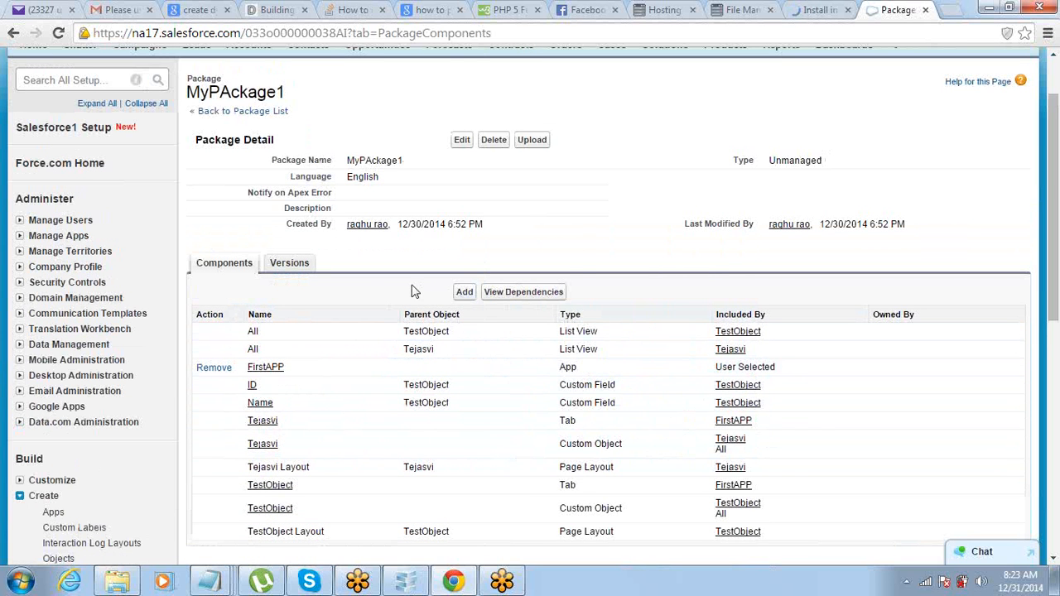
{"action": "scroll", "coordinate": [414, 292], "scroll_direction": "down", "scroll_amount": 1}
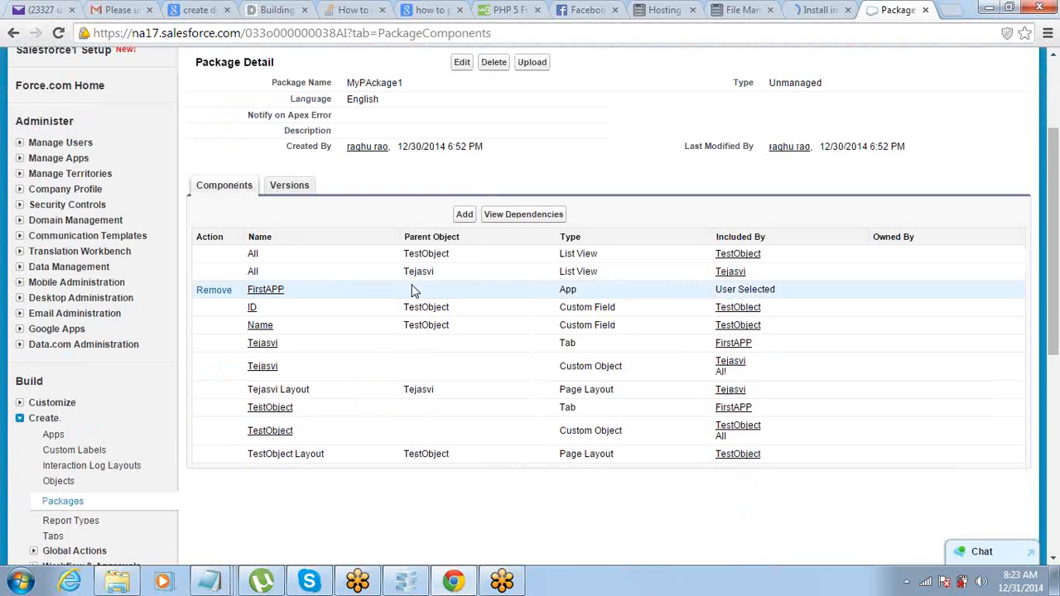
{"action": "left_click", "coordinate": [532, 65]}
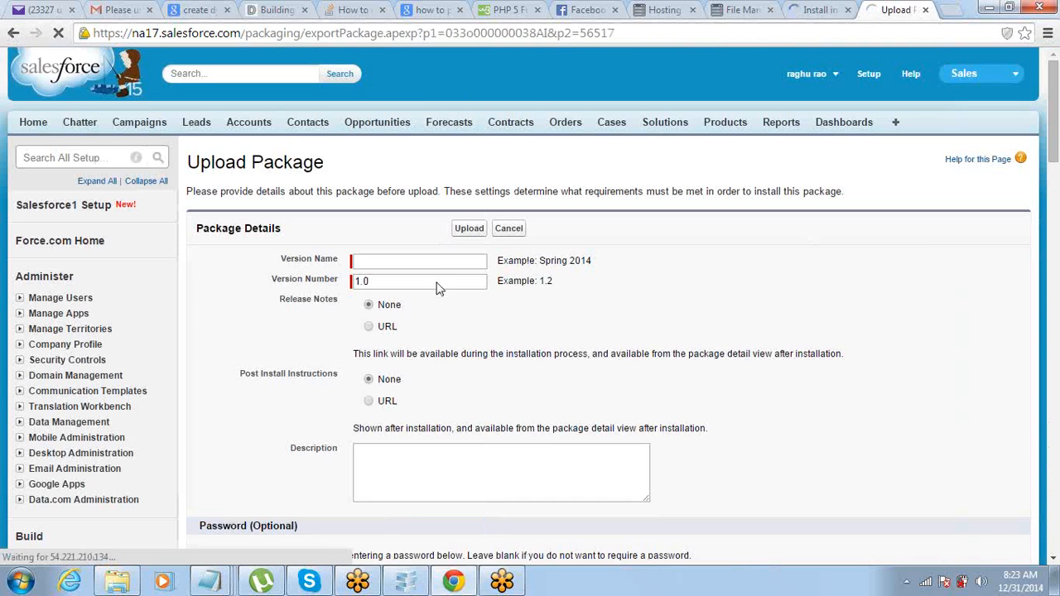
Step: Upload MyPAckage1 as version 1.0 with version name 'Version1'
{"action": "left_click", "coordinate": [438, 265]}
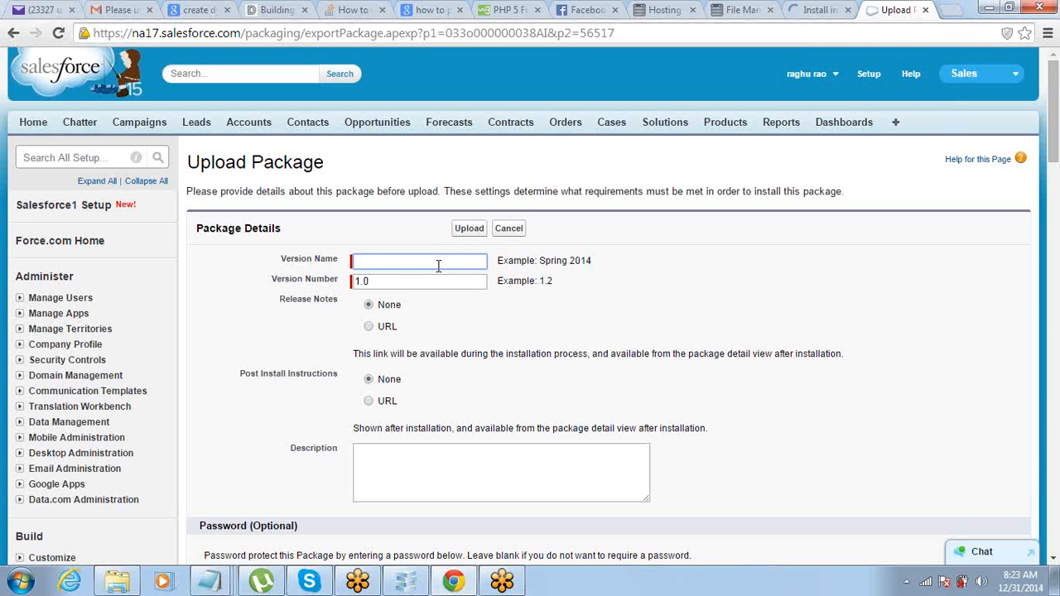
{"action": "type", "text": "Version1"}
{"action": "left_click", "coordinate": [468, 228]}
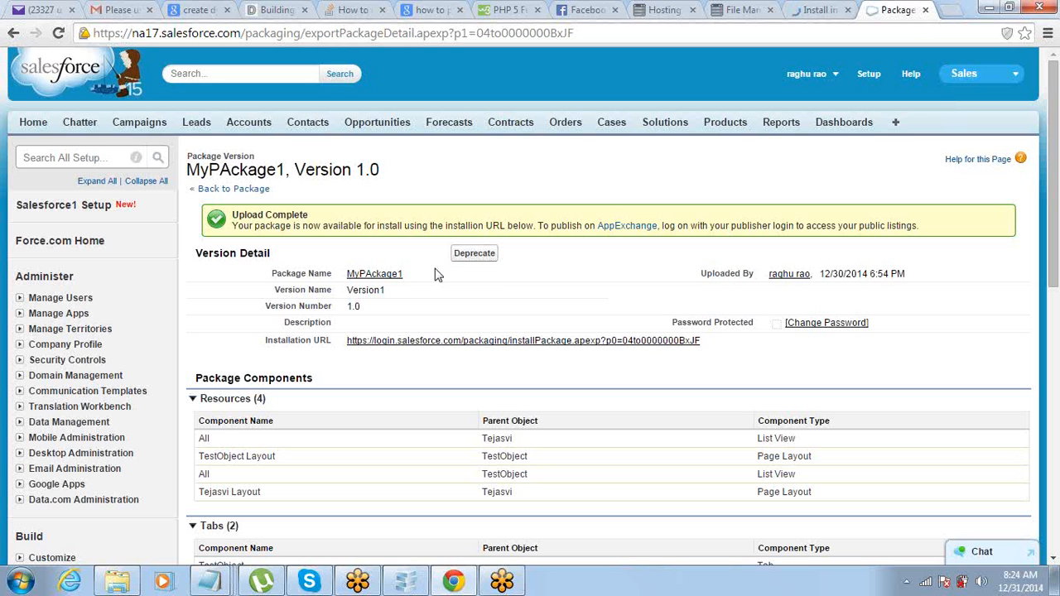
{"action": "scroll", "coordinate": [437, 275], "scroll_direction": "down", "scroll_amount": 3}
{"action": "scroll", "coordinate": [437, 275], "scroll_direction": "down", "scroll_amount": 3}
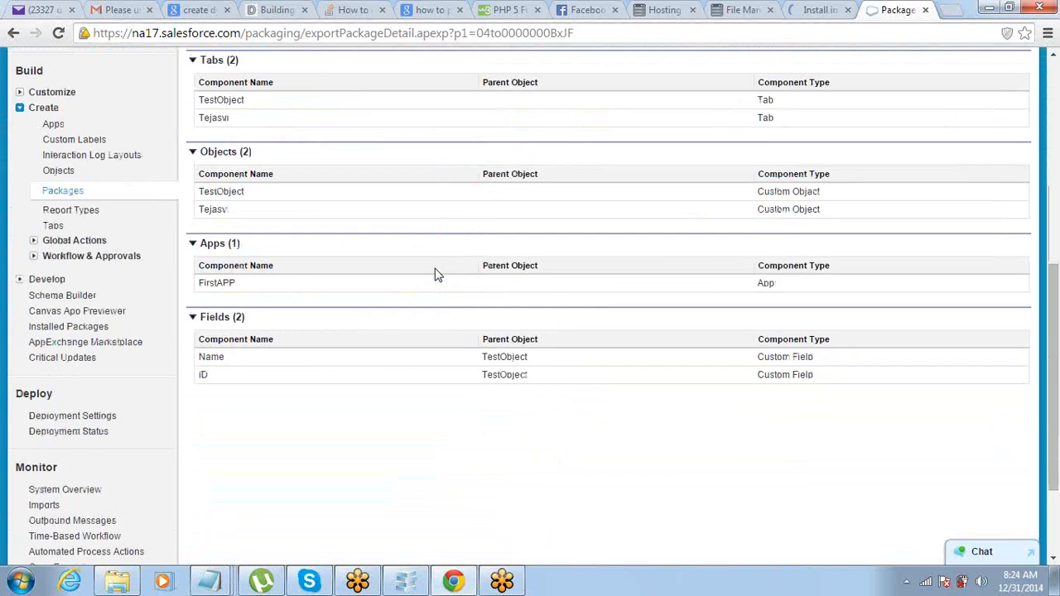
{"action": "scroll", "coordinate": [437, 275], "scroll_direction": "up", "scroll_amount": 4}
{"action": "scroll", "coordinate": [438, 275], "scroll_direction": "up", "scroll_amount": 3}
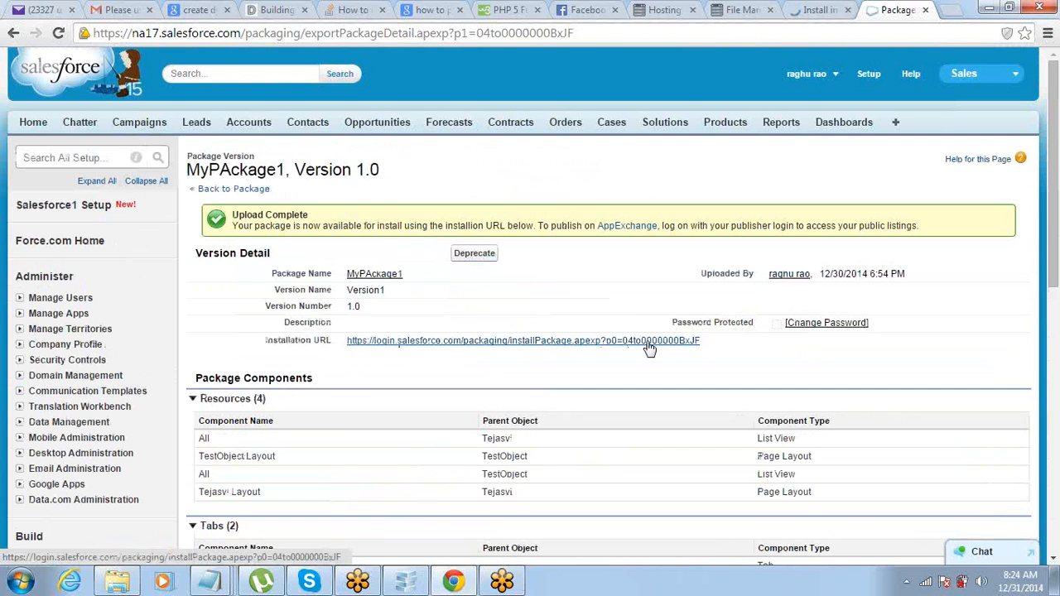
{"action": "left_click_drag", "start_coordinate": [702, 343], "coordinate": [346, 350]}
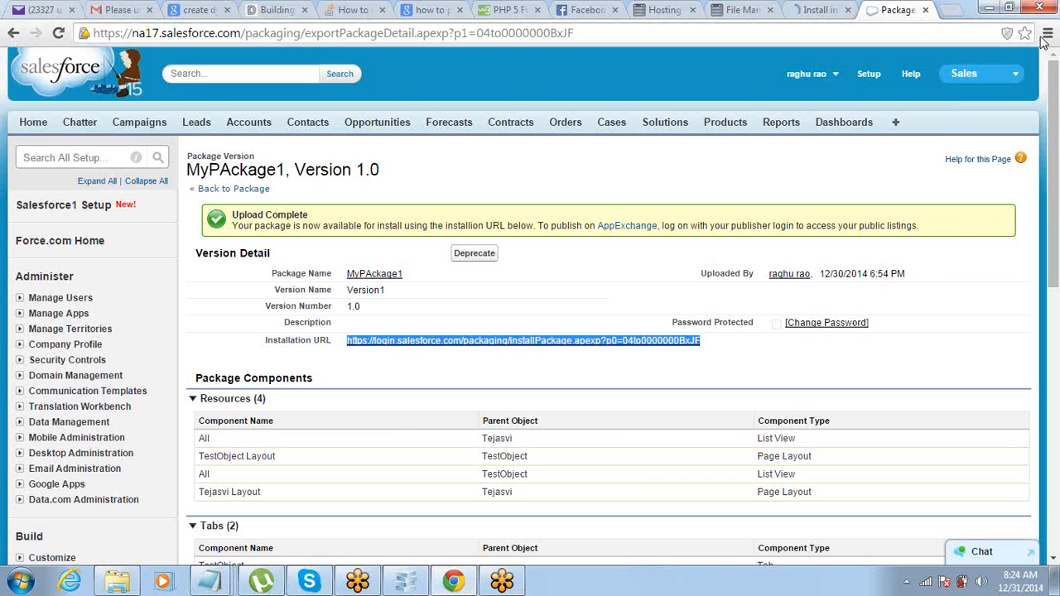
{"action": "left_click", "coordinate": [997, 63]}
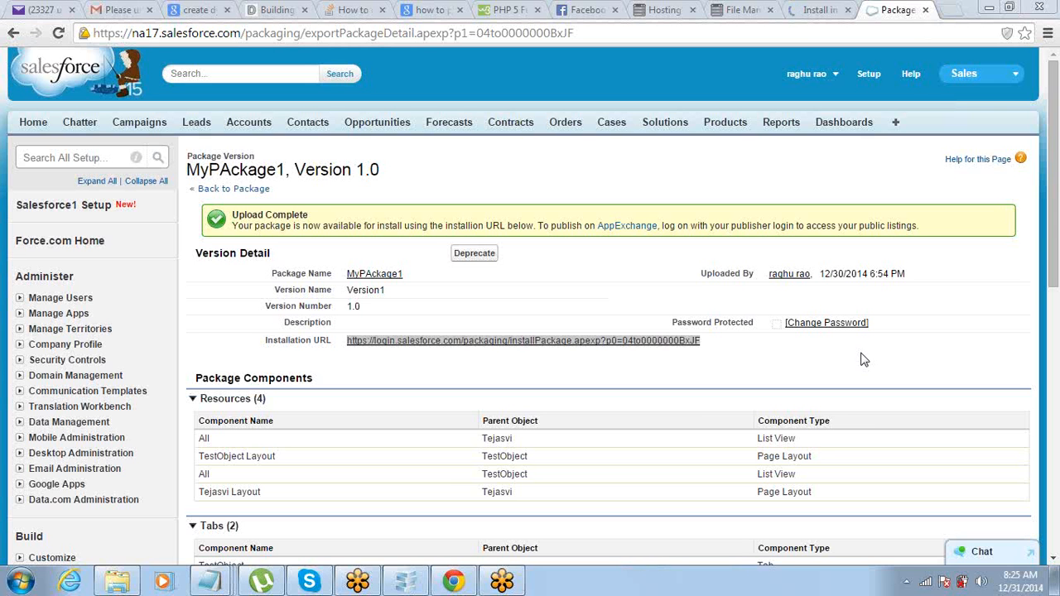
{"action": "left_click", "coordinate": [617, 176]}
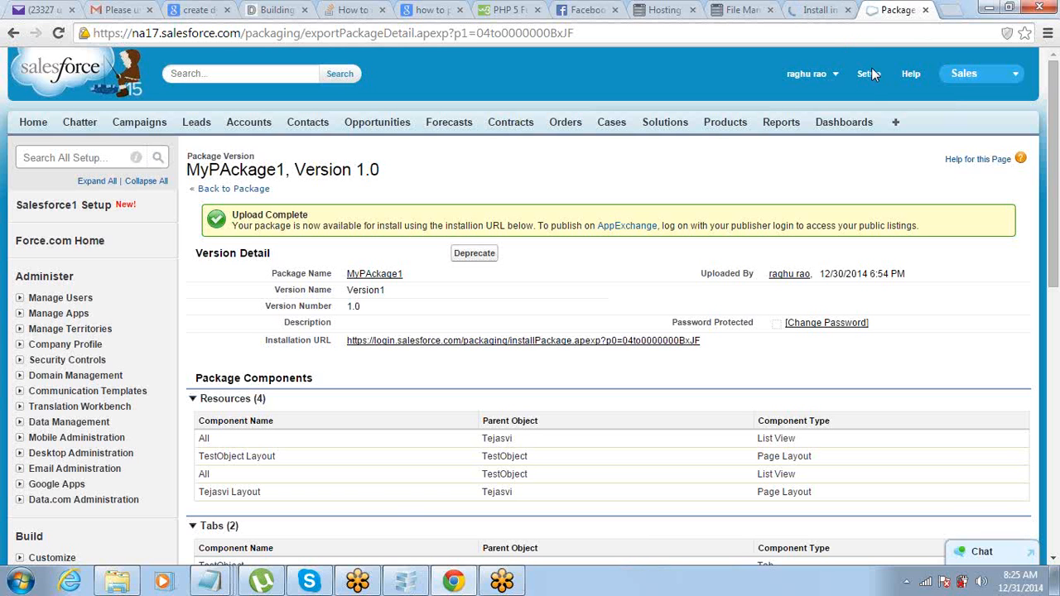
{"action": "mouse_move", "coordinate": [207, 585]}
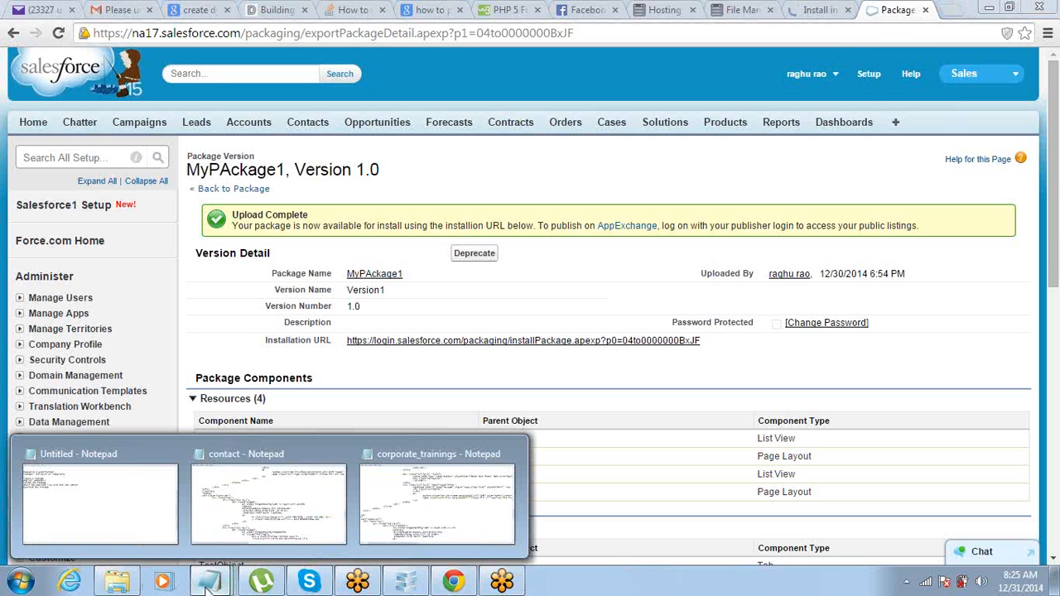
Step: Add a 'Portals & Sites:' heading below the package steps, correcting the capital O
{"action": "left_click", "coordinate": [87, 531]}
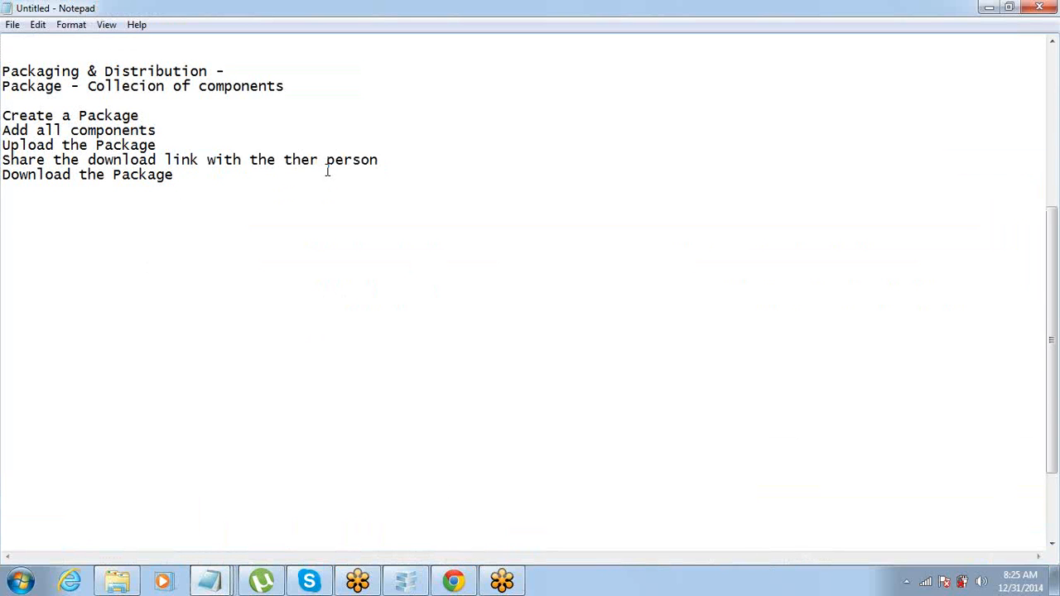
{"action": "key", "text": "Return"}
{"action": "key", "text": "Return"}
{"action": "key", "text": "Return"}
{"action": "type", "text": "PO"}
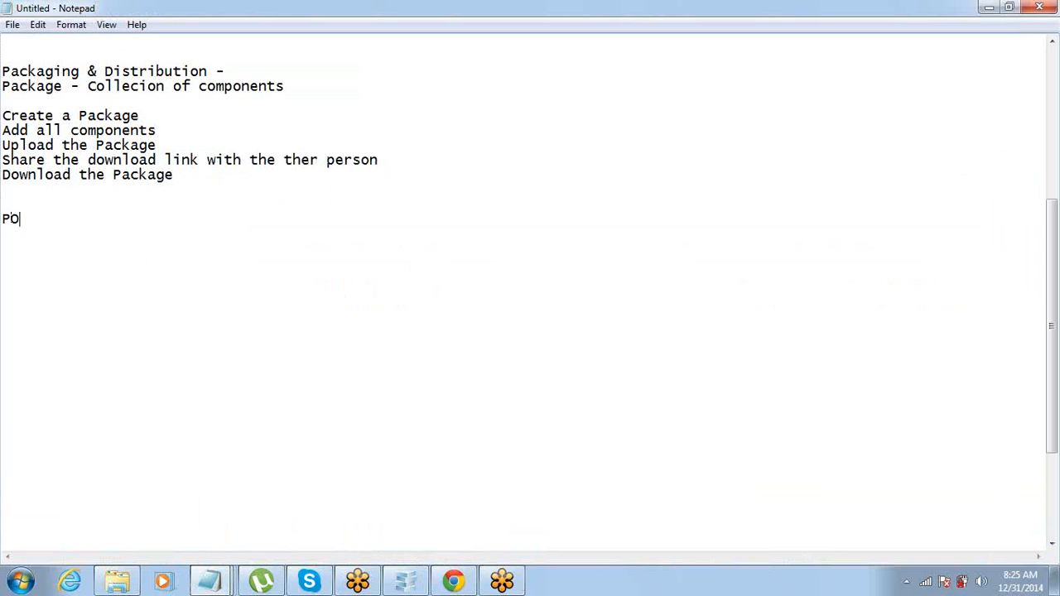
{"action": "type", "text": "rtals & Sites"}
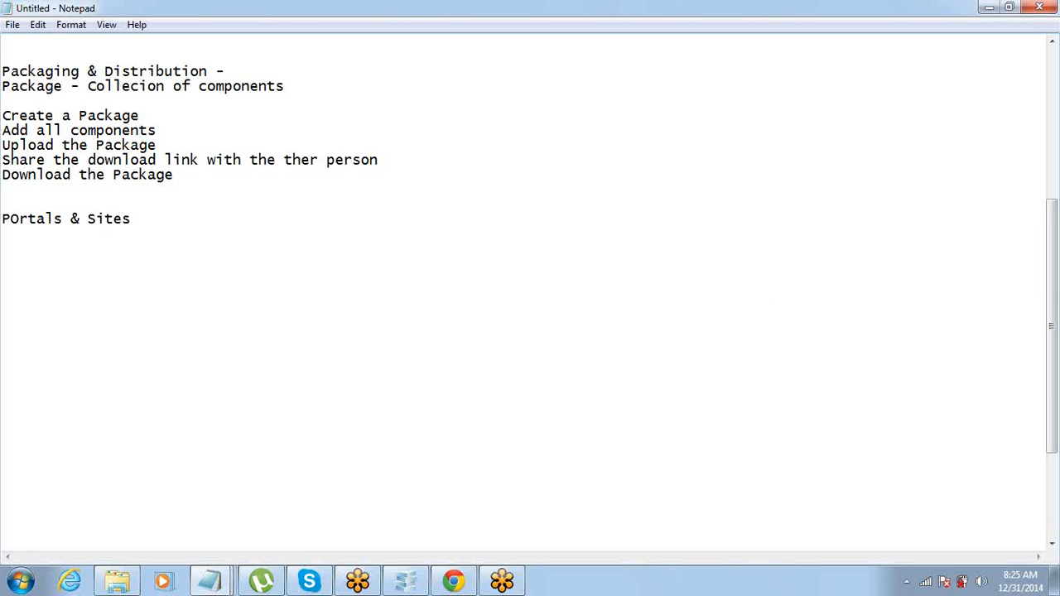
{"action": "type", "text": ":"}
{"action": "key", "text": "Return"}
{"action": "key", "text": "shift+Right"}
{"action": "type", "text": "o"}
{"action": "key", "text": "End"}
{"action": "key", "text": "Down"}
Step: Add a 'Portals -' line under the heading, fixing the capital O
{"action": "left_click", "coordinate": [218, 221]}
{"action": "key", "text": "Return"}
{"action": "type", "text": "POrtal"}
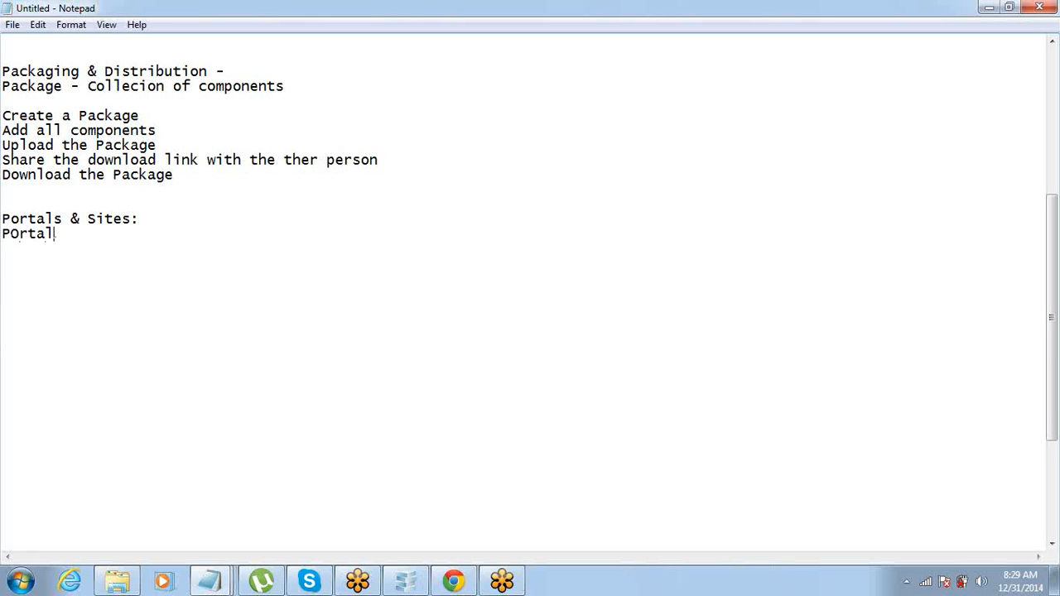
{"action": "type", "text": "s"}
{"action": "key", "text": "Right"}
{"action": "key", "text": "shift+Right"}
{"action": "type", "text": "o"}
{"action": "key", "text": "End"}
{"action": "type", "text": "-"}
{"action": "key", "text": "Return"}
Step: Add 'Customer Portal' and 'Partner Portal' lines, correcting the capital O in Portal
{"action": "type", "text": "Customer "}
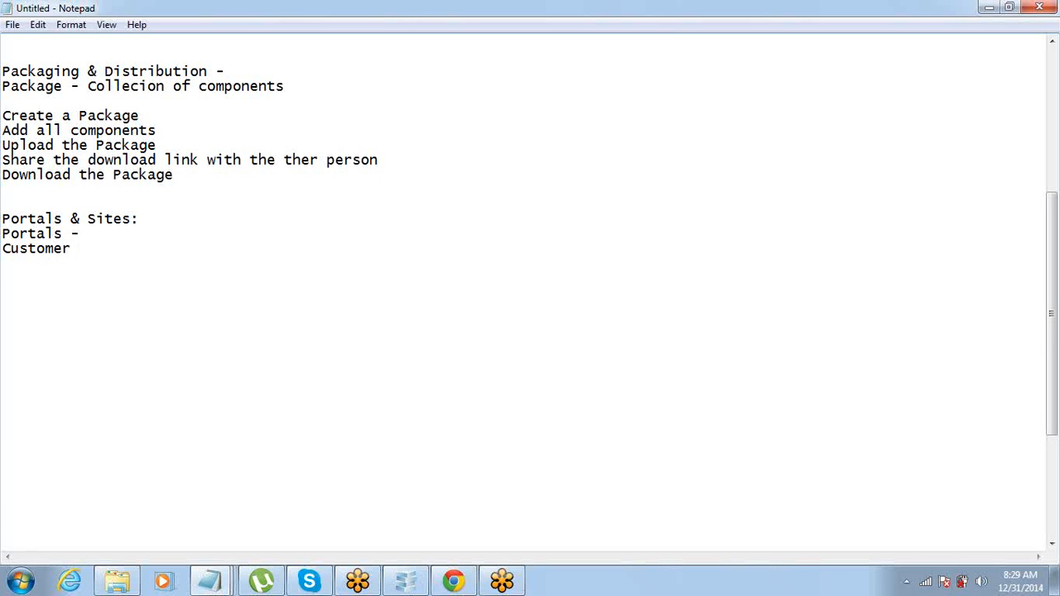
{"action": "type", "text": "Portal"}
{"action": "key", "text": "Return"}
{"action": "type", "text": "Partner "}
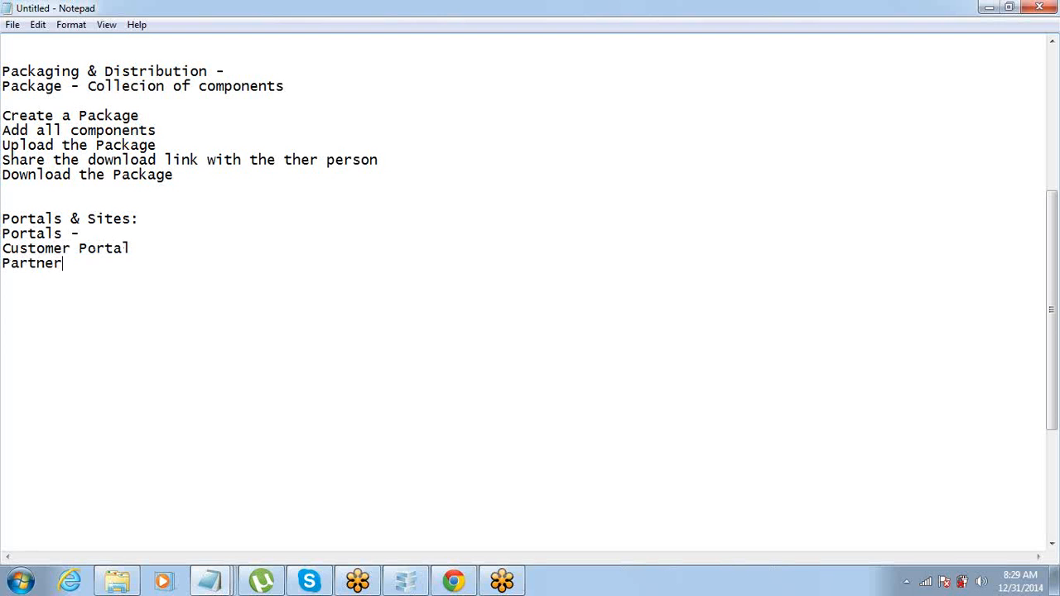
{"action": "type", "text": "POrtal"}
{"action": "key", "text": "ctrl+Left"}
{"action": "key", "text": "Right"}
{"action": "key", "text": "shift+Right"}
{"action": "type", "text": "o"}
Step: Append '- Customers' and '- Partners' to the Customer Portal and Partner Portal lines
{"action": "key", "text": "Up"}
{"action": "key", "text": "End"}
{"action": "key", "text": "shift+Home"}
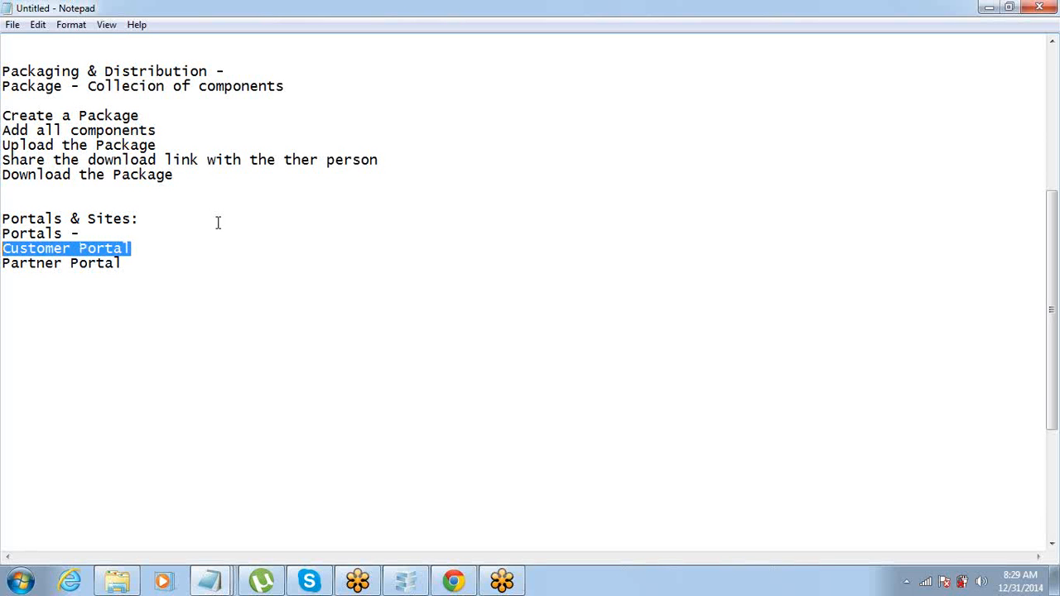
{"action": "key", "text": "Down"}
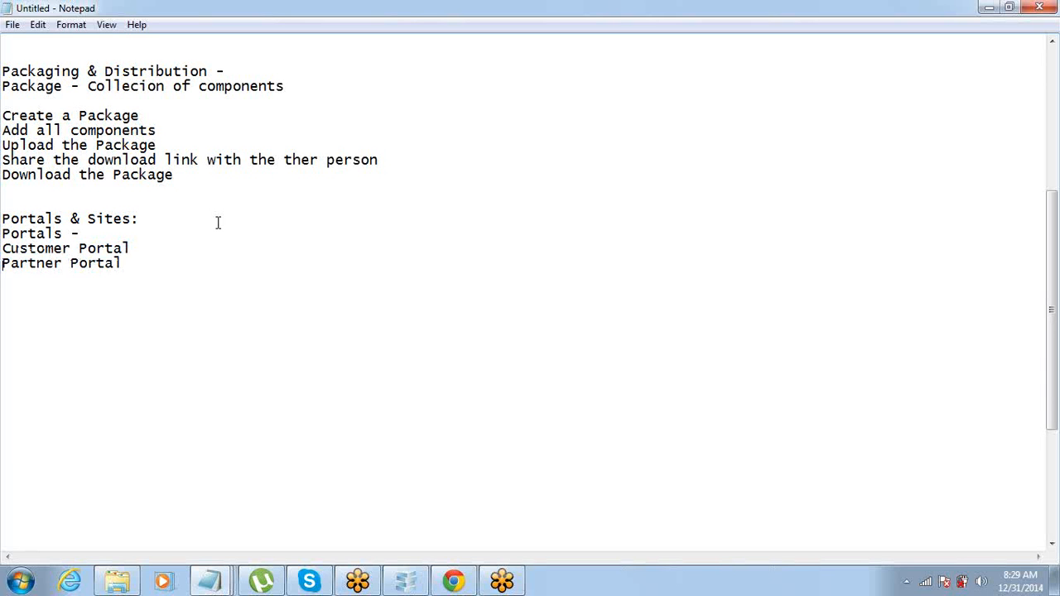
{"action": "key", "text": "shift+End"}
{"action": "key", "text": "Up"}
{"action": "key", "text": "End"}
{"action": "type", "text": "- Customers"}
{"action": "key", "text": "Down"}
{"action": "type", "text": "-  Partners"}
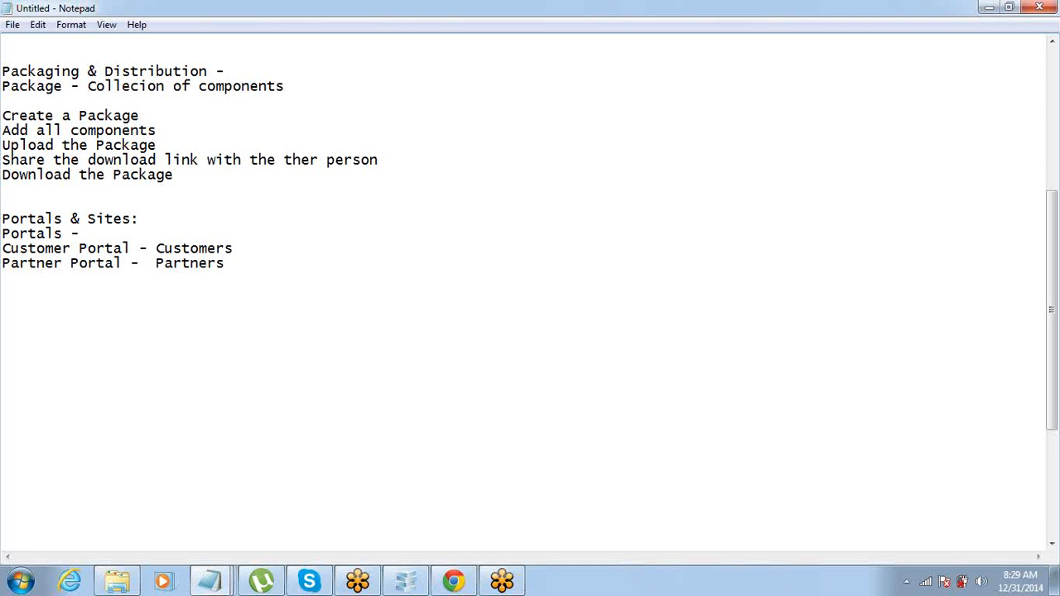
Step: Highlight the words Customers and Partners in the portal lines
{"action": "key", "text": "Up"}
{"action": "key", "text": "ctrl+shift+Left"}
{"action": "key", "text": "Down"}
{"action": "key", "text": "Right"}
{"action": "key", "text": "Right"}
{"action": "key", "text": "End"}
{"action": "key", "text": "ctrl+shift+Left"}
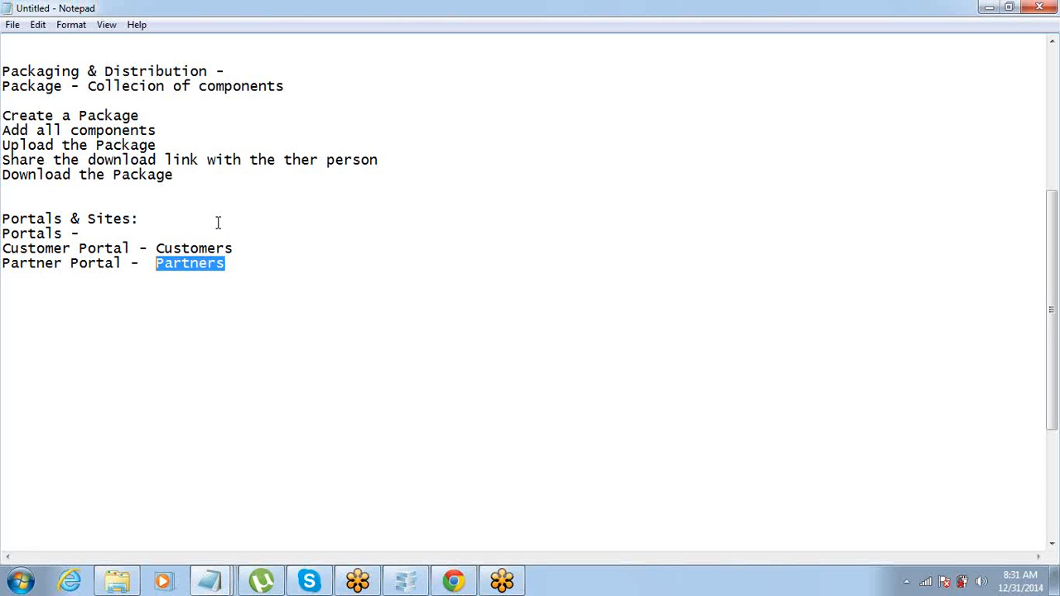
Step: Highlight the Customer and Partner portal lines, then return to the Salesforce MyPAckage1 Version 1.0 page
{"action": "left_click_drag", "start_coordinate": [245, 249], "coordinate": [1, 249]}
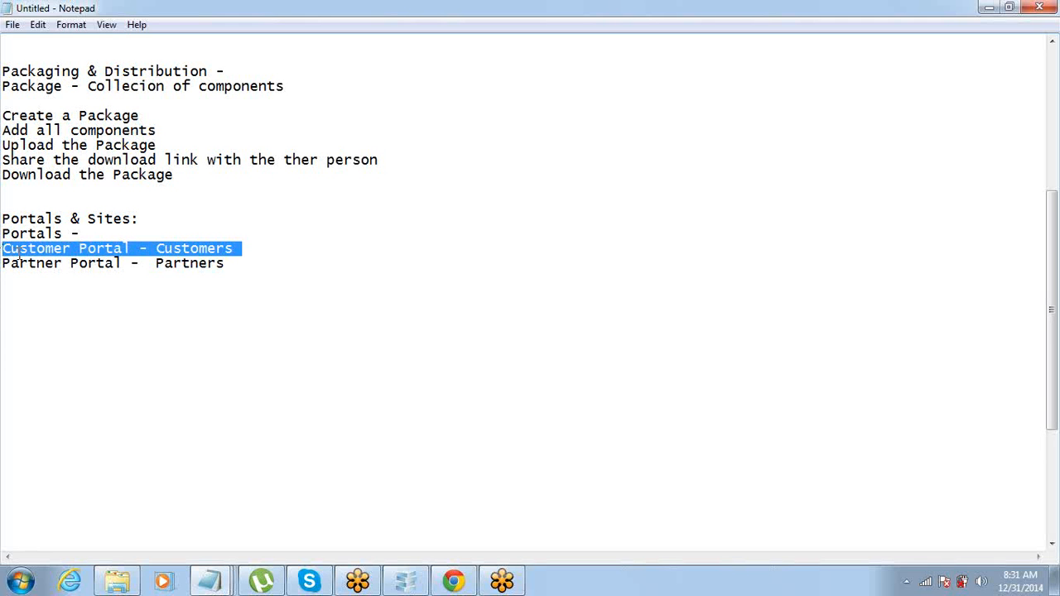
{"action": "left_click", "coordinate": [263, 243]}
{"action": "left_click_drag", "start_coordinate": [290, 262], "coordinate": [2, 262]}
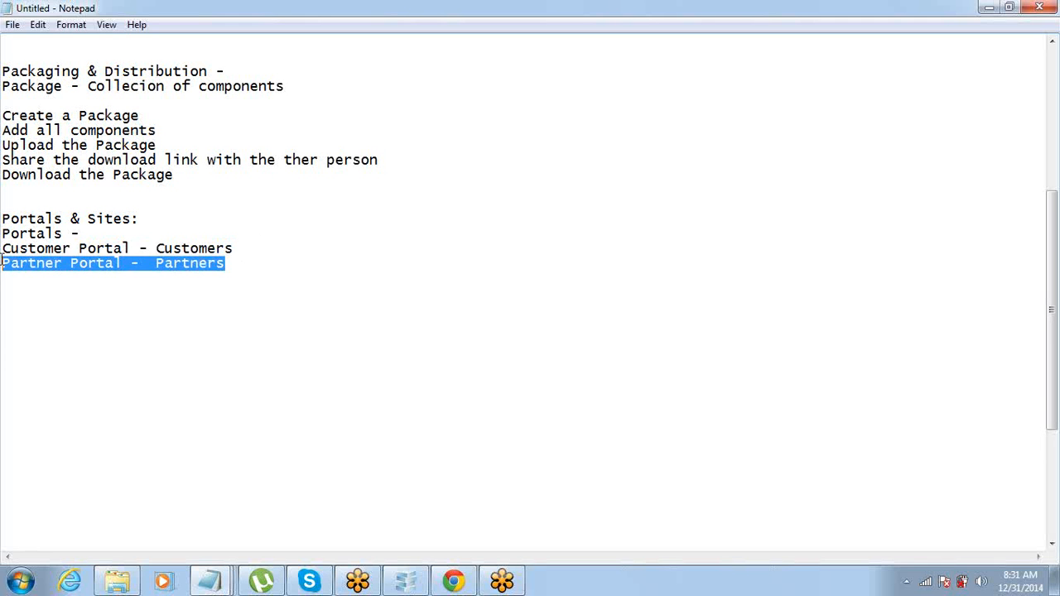
{"action": "left_click_drag", "start_coordinate": [256, 249], "coordinate": [2, 253]}
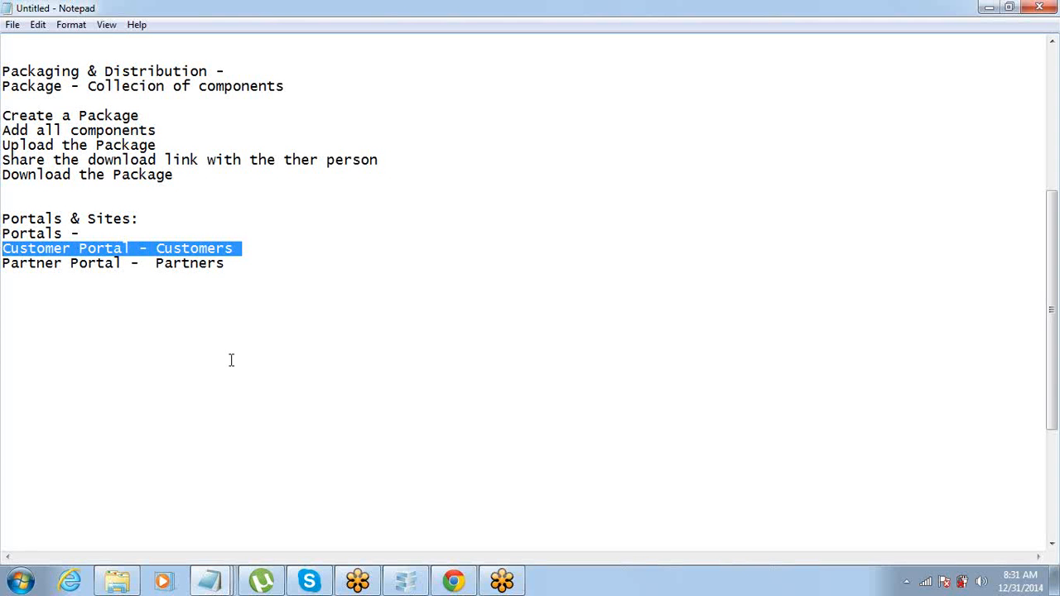
{"action": "left_click", "coordinate": [453, 582]}
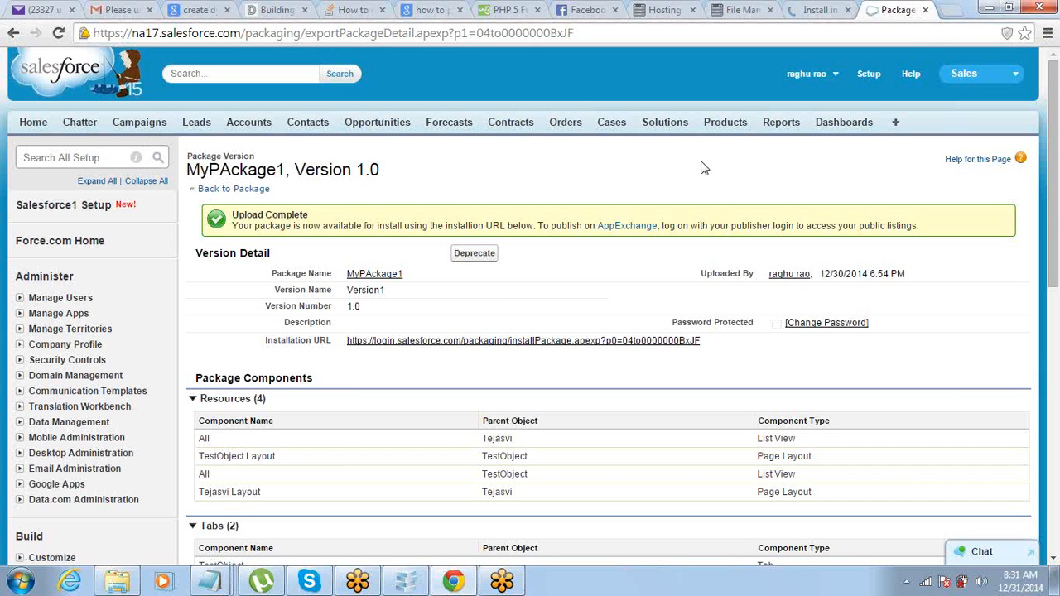
Step: Tick Enable Customer Portal under Customize > Customer Portal > Settings and save it
{"action": "scroll", "coordinate": [67, 274], "scroll_direction": "down", "scroll_amount": 3}
{"action": "scroll", "coordinate": [66, 273], "scroll_direction": "down", "scroll_amount": 2}
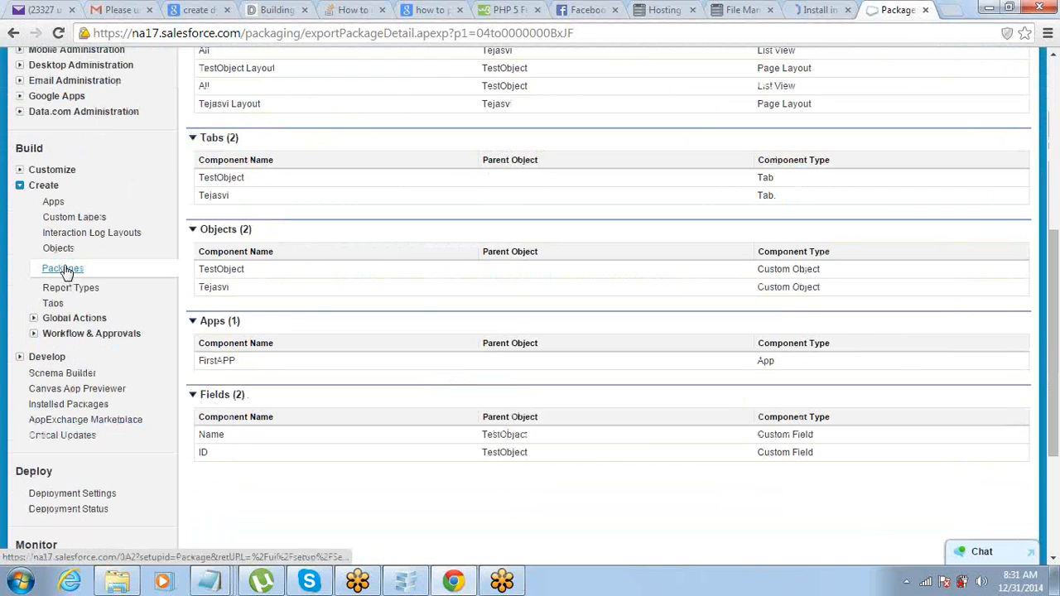
{"action": "left_click", "coordinate": [18, 172]}
{"action": "scroll", "coordinate": [13, 193], "scroll_direction": "down", "scroll_amount": 5}
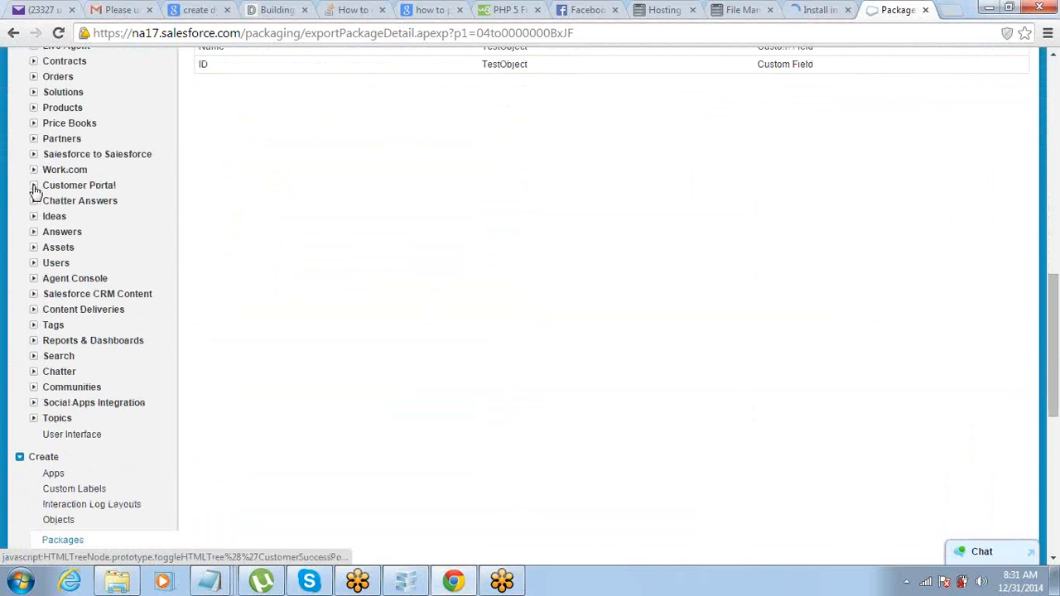
{"action": "left_click", "coordinate": [34, 187]}
{"action": "left_click", "coordinate": [71, 203]}
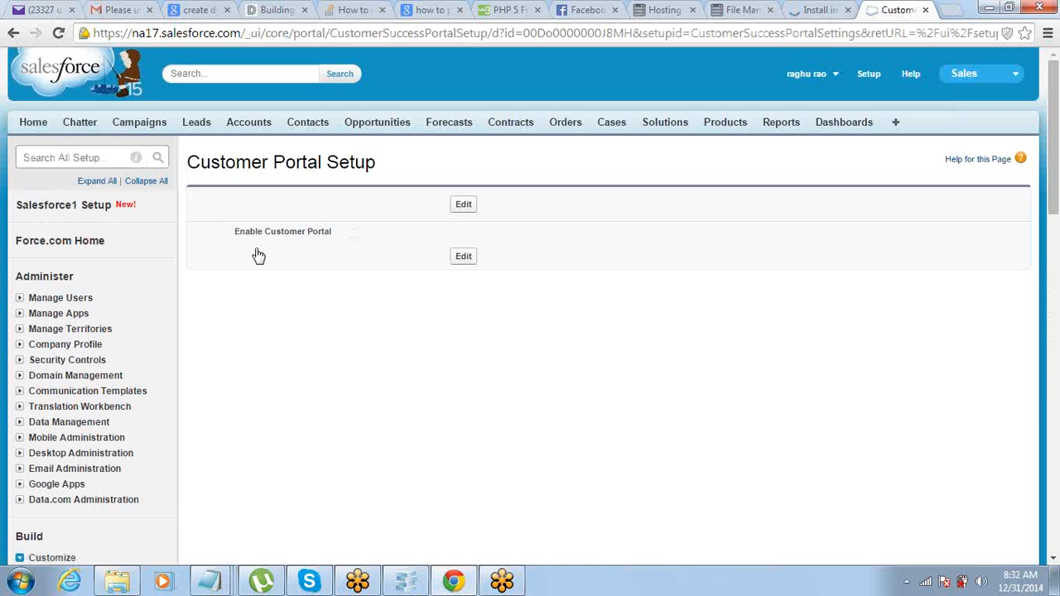
{"action": "left_click", "coordinate": [462, 207]}
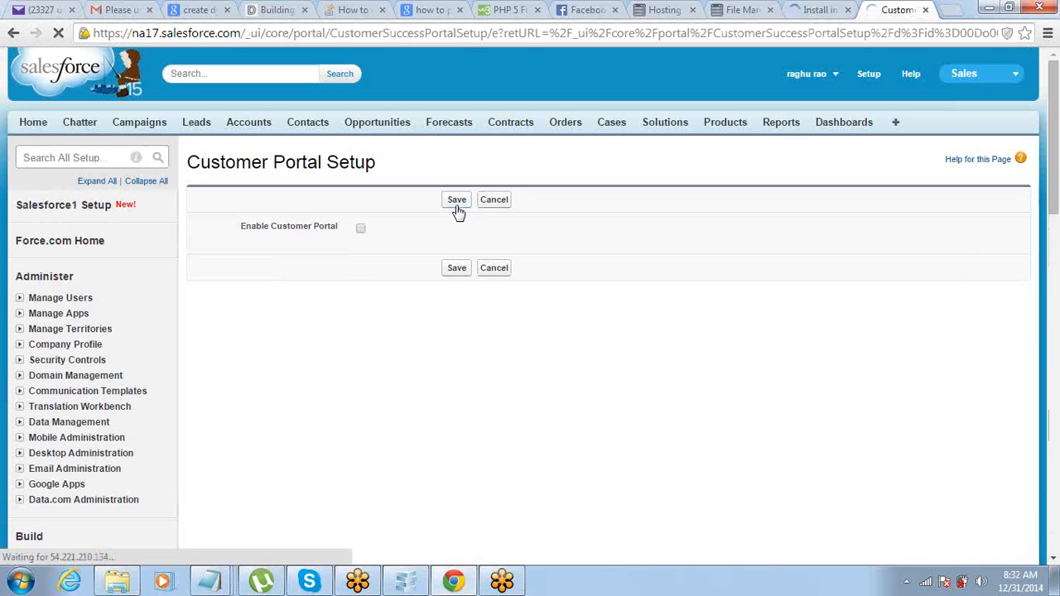
{"action": "left_click", "coordinate": [360, 230]}
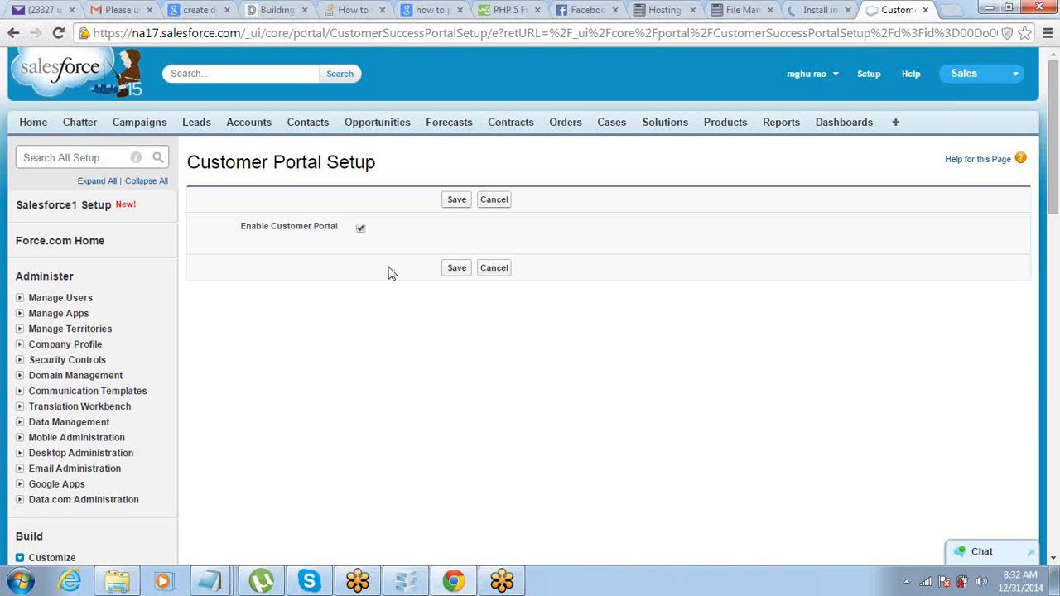
{"action": "left_click", "coordinate": [455, 203]}
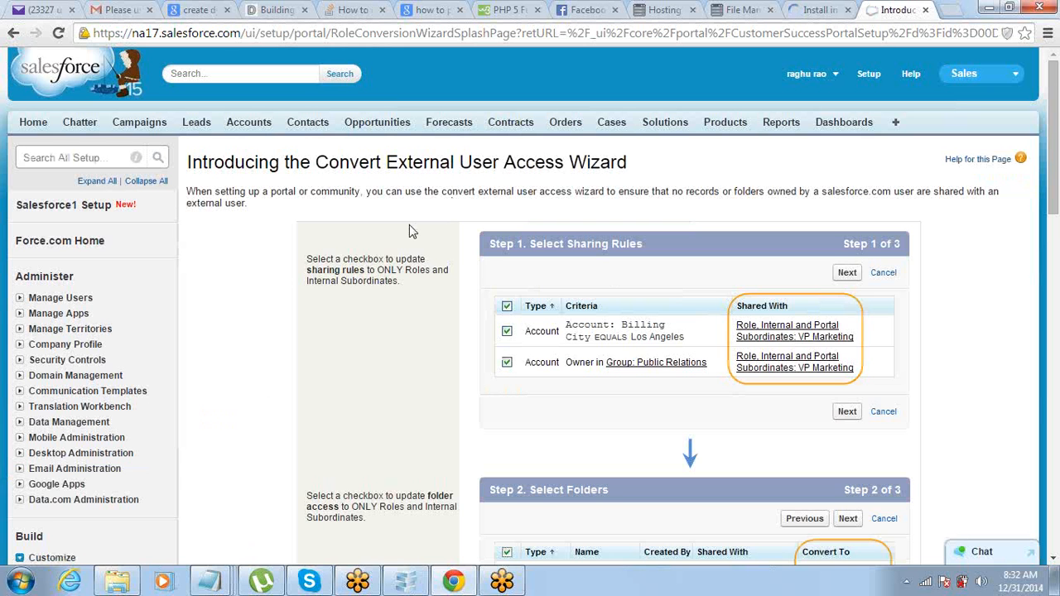
Step: Continue past the wizard introduction, confirm no sharing rules need updating, then go to Contacts
{"action": "scroll", "coordinate": [409, 232], "scroll_direction": "down", "scroll_amount": 8}
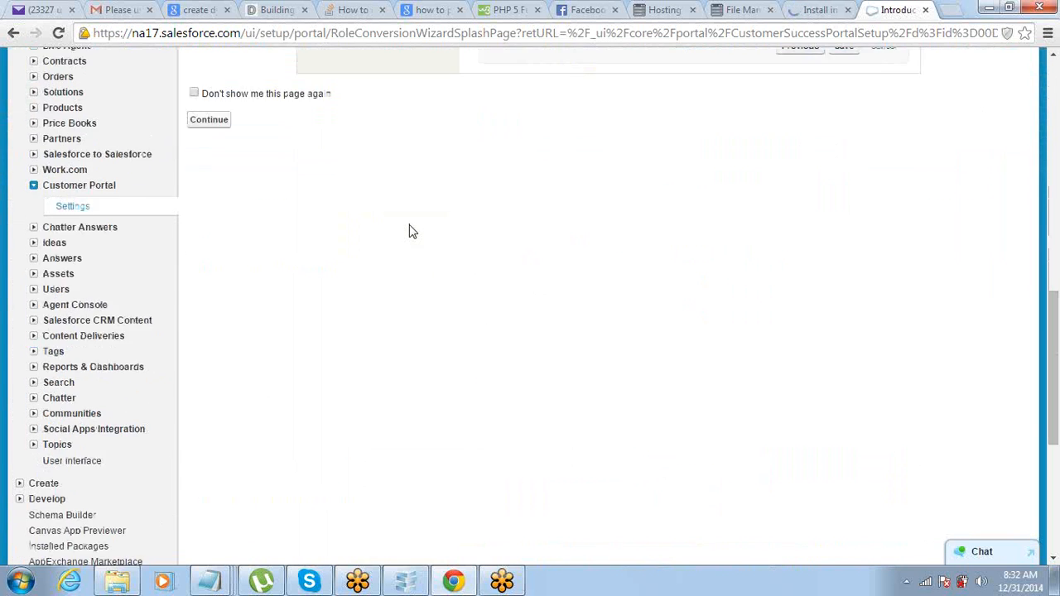
{"action": "left_click", "coordinate": [212, 202]}
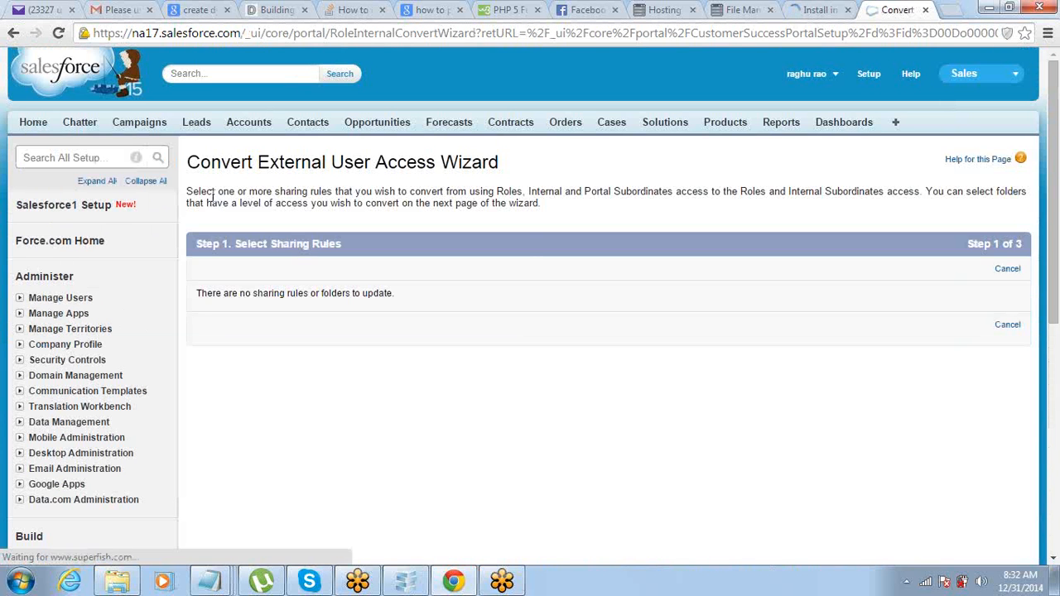
{"action": "scroll", "coordinate": [211, 197], "scroll_direction": "down", "scroll_amount": 4}
{"action": "scroll", "coordinate": [211, 197], "scroll_direction": "up", "scroll_amount": 4}
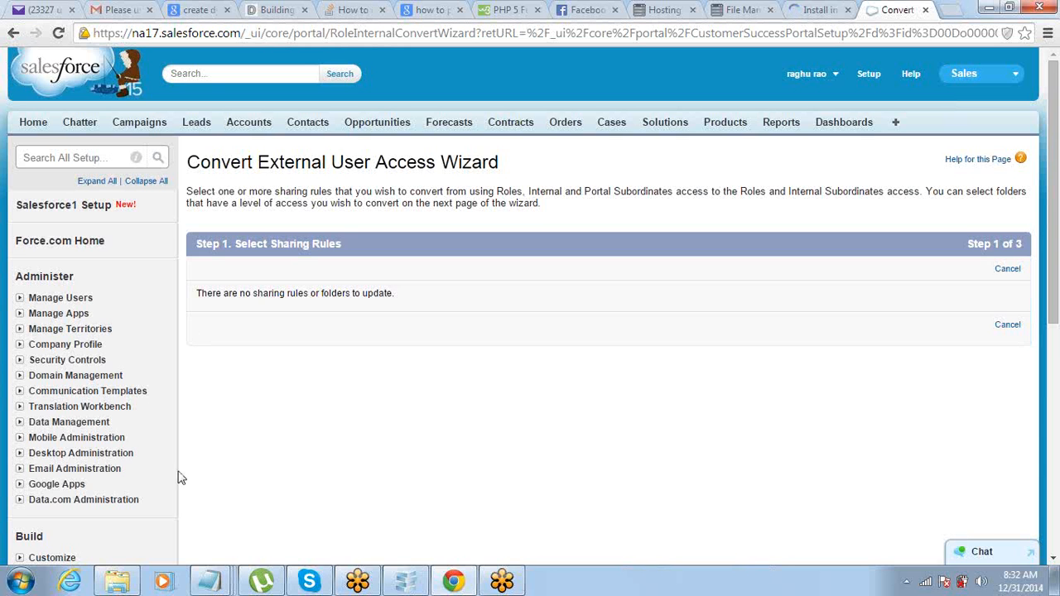
{"action": "scroll", "coordinate": [351, 439], "scroll_direction": "down", "scroll_amount": 4}
{"action": "scroll", "coordinate": [348, 411], "scroll_direction": "down", "scroll_amount": 1}
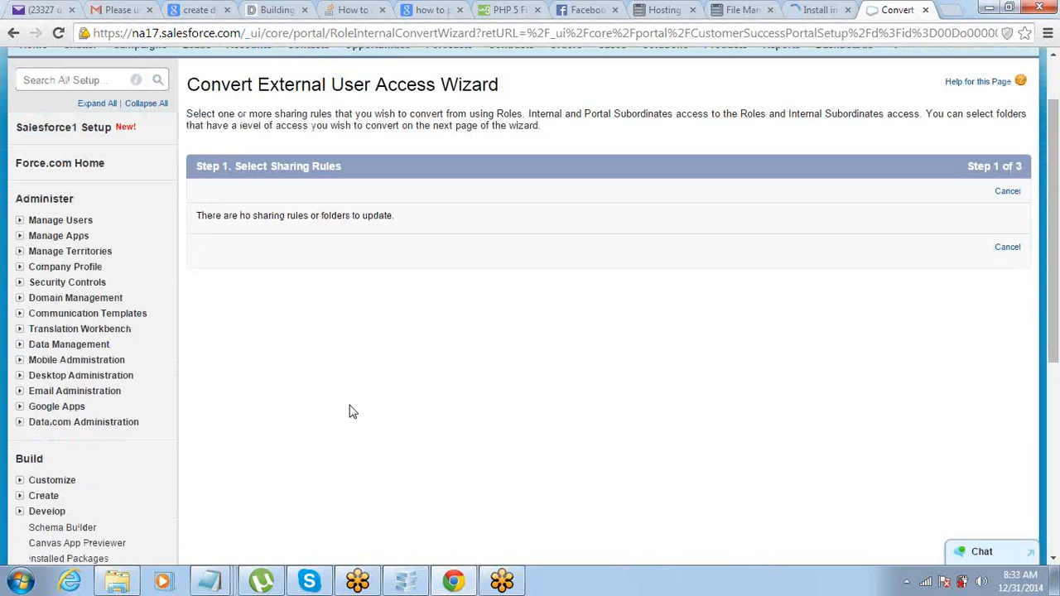
{"action": "scroll", "coordinate": [349, 411], "scroll_direction": "up", "scroll_amount": 1}
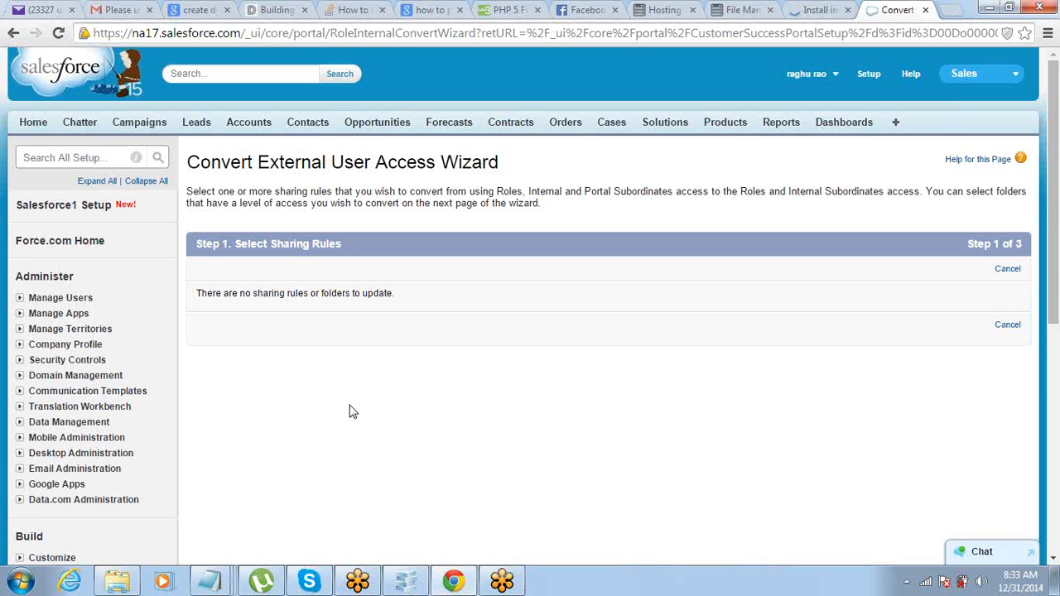
{"action": "left_click", "coordinate": [303, 130]}
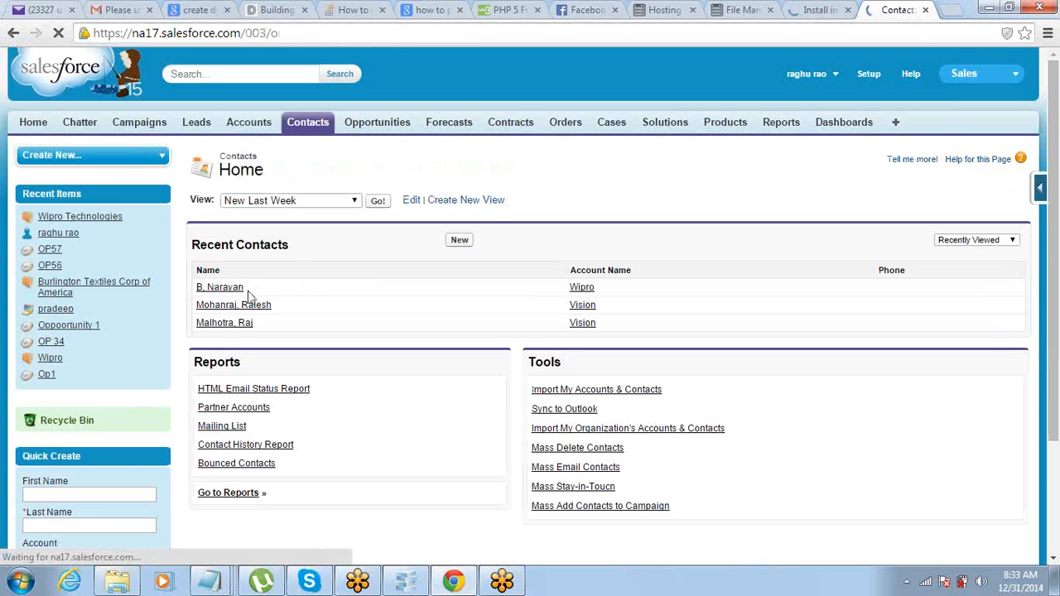
{"action": "left_click", "coordinate": [242, 307]}
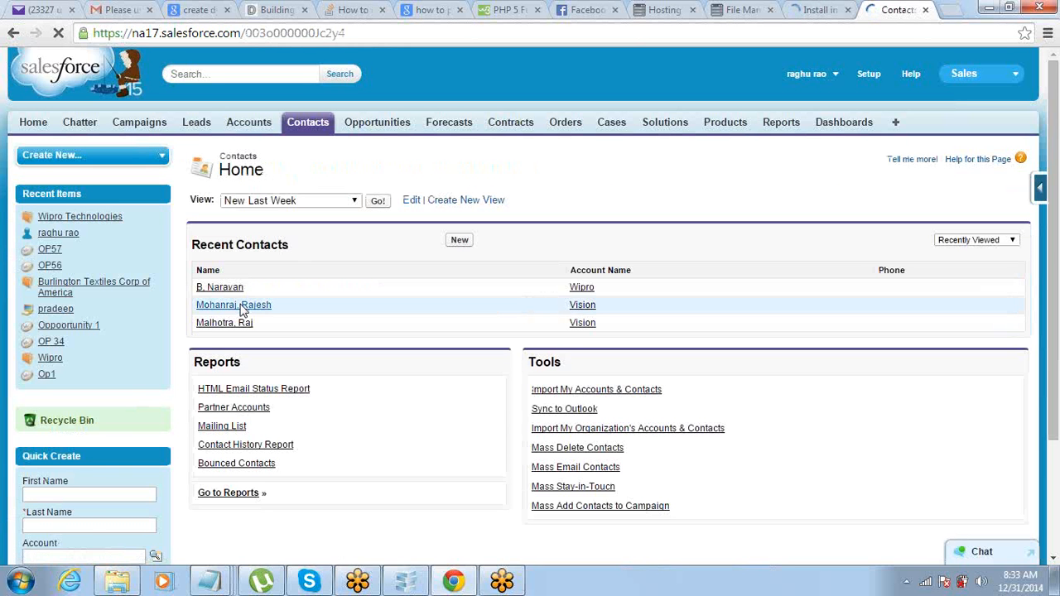
{"action": "scroll", "coordinate": [242, 310], "scroll_direction": "down", "scroll_amount": 1}
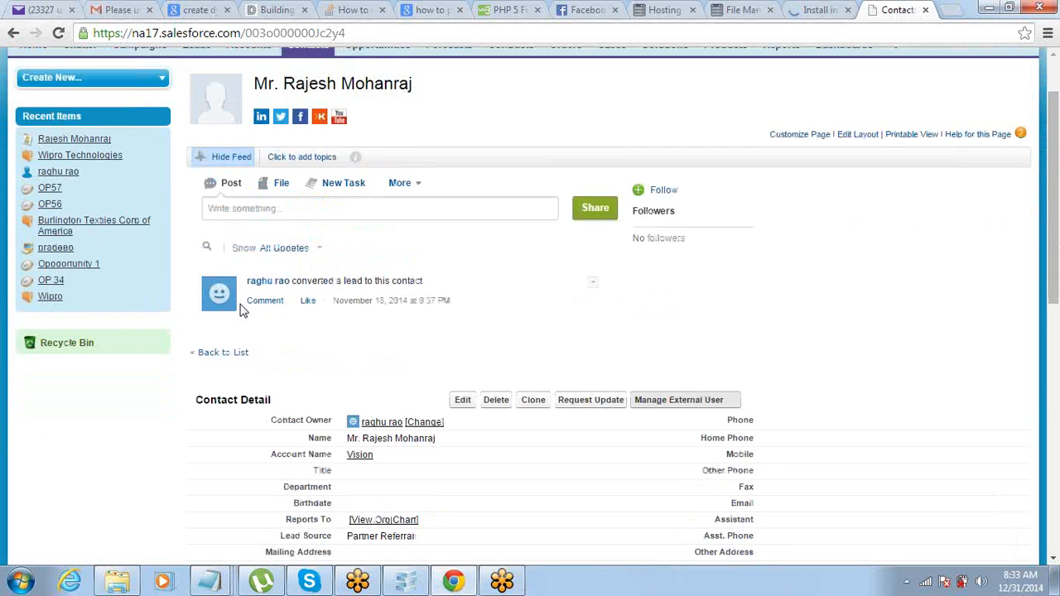
{"action": "scroll", "coordinate": [242, 310], "scroll_direction": "down", "scroll_amount": 1}
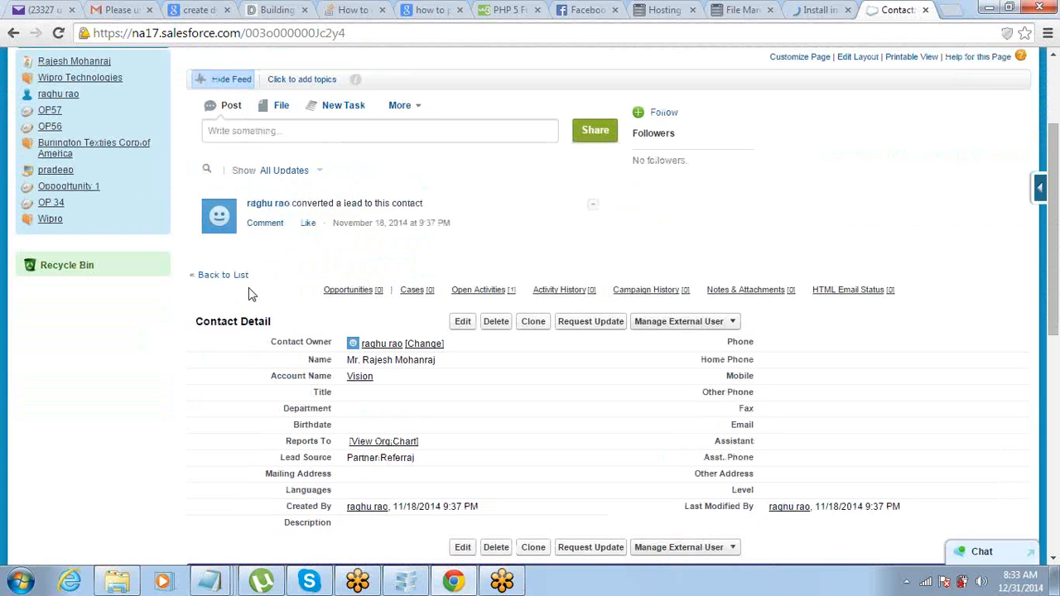
{"action": "scroll", "coordinate": [251, 294], "scroll_direction": "down", "scroll_amount": 1}
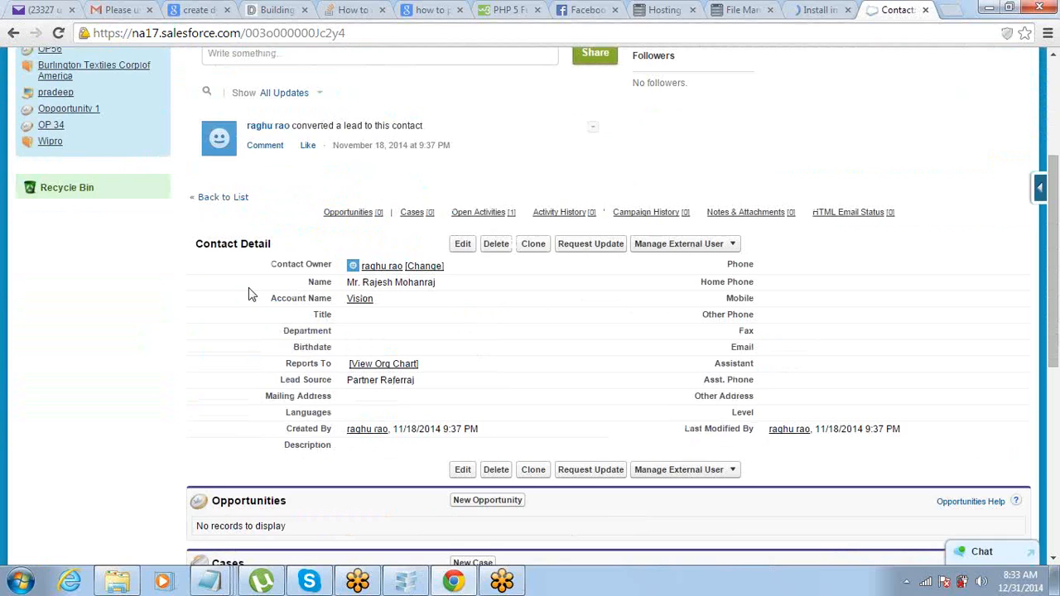
{"action": "left_click", "coordinate": [730, 245]}
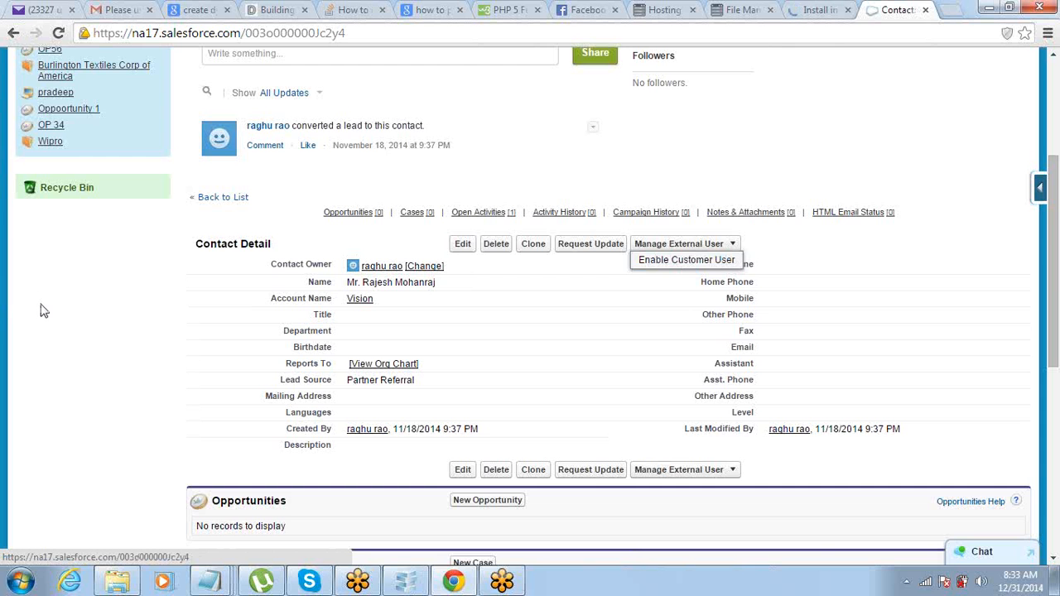
{"action": "scroll", "coordinate": [38, 336], "scroll_direction": "up", "scroll_amount": 3}
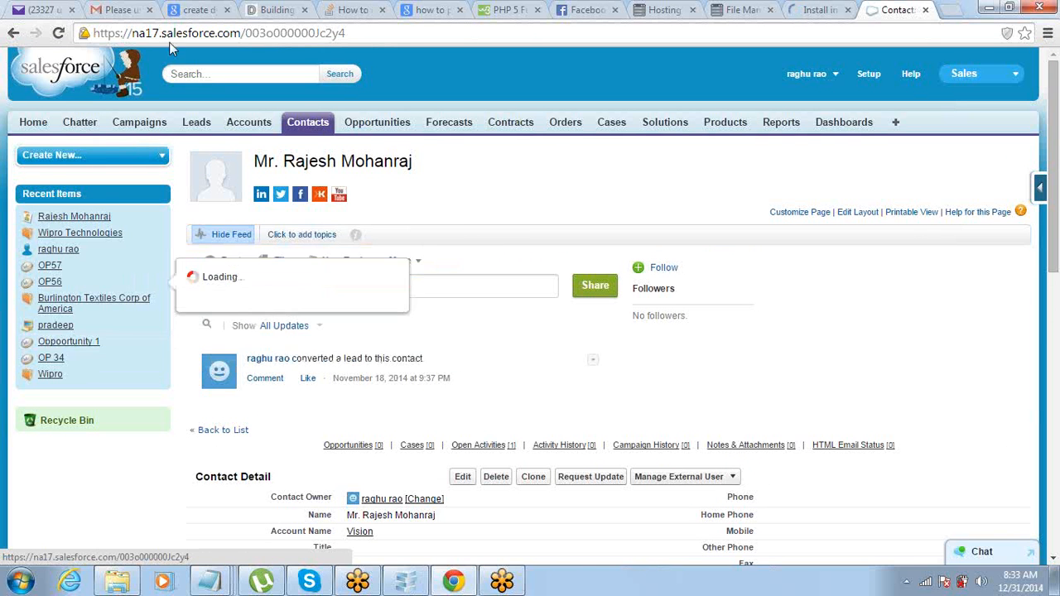
Step: Open Burlington Textiles Corp of America from Accounts and scroll through its opportunities, contacts and cases
{"action": "left_click", "coordinate": [248, 124]}
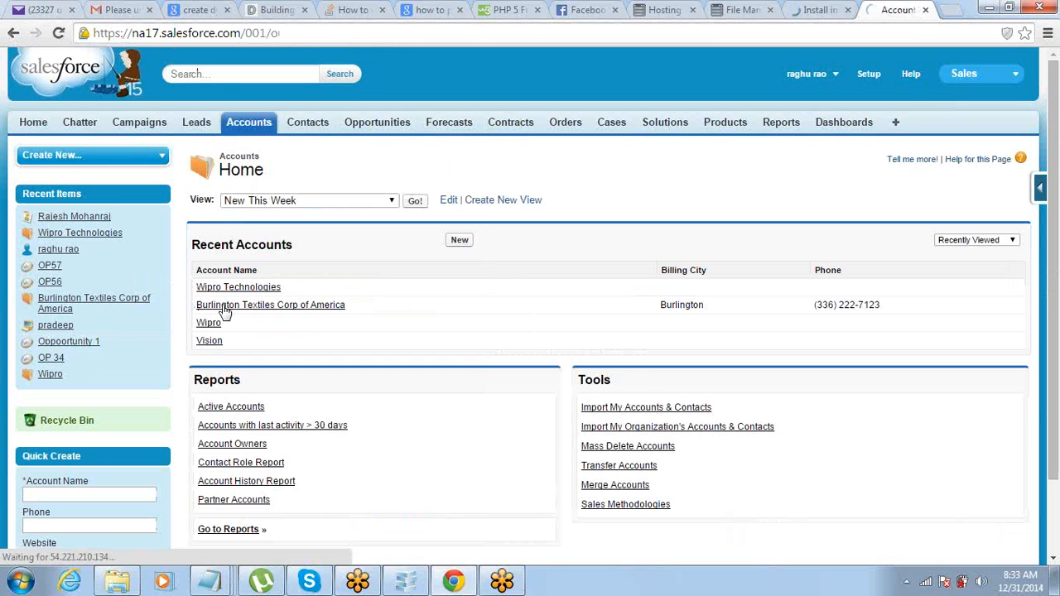
{"action": "left_click", "coordinate": [199, 305]}
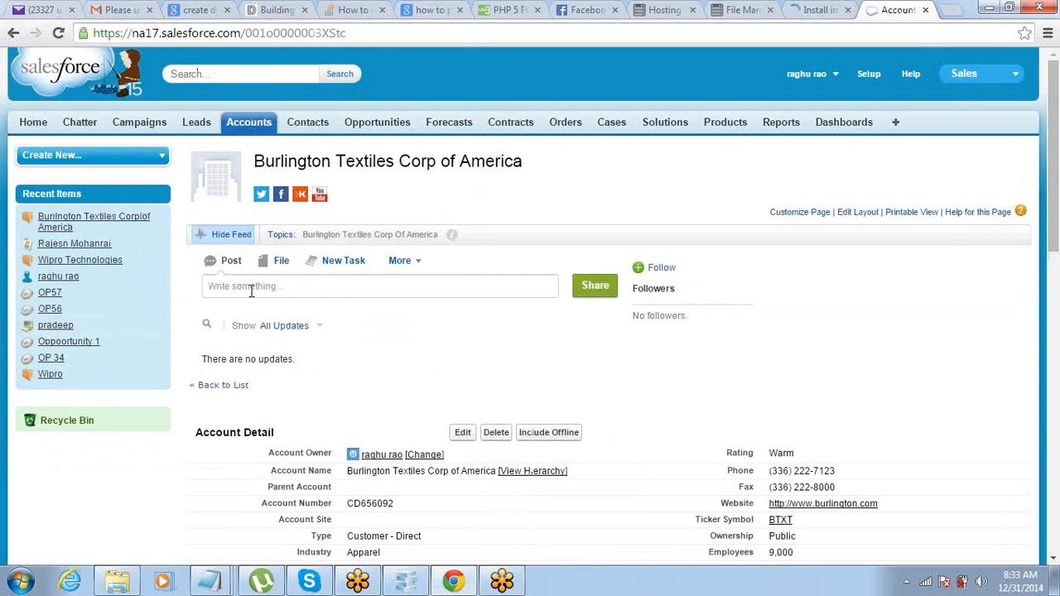
{"action": "scroll", "coordinate": [273, 296], "scroll_direction": "down", "scroll_amount": 5}
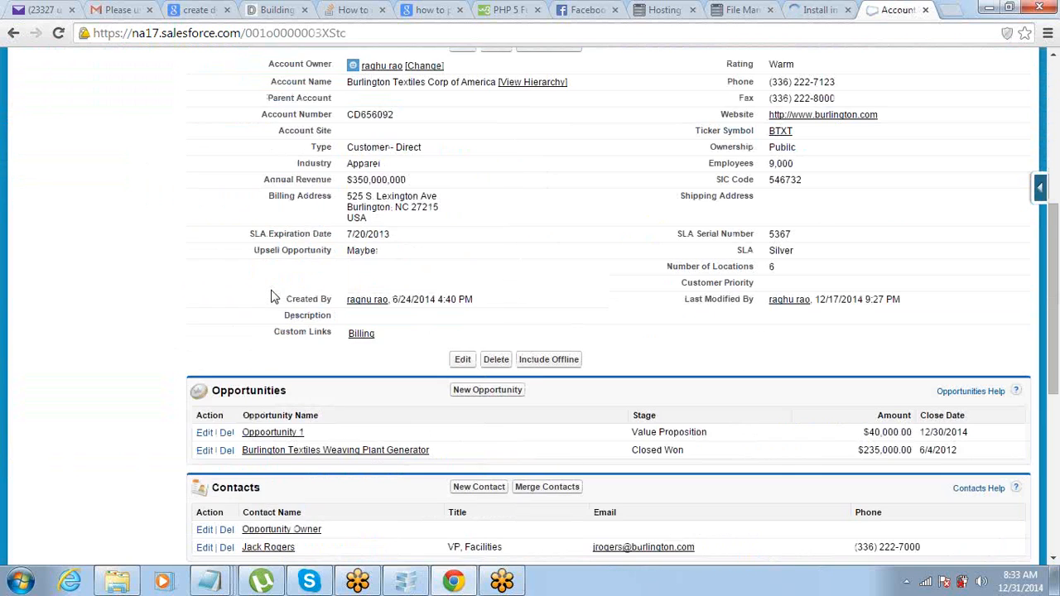
{"action": "scroll", "coordinate": [273, 296], "scroll_direction": "up", "scroll_amount": 4}
{"action": "scroll", "coordinate": [273, 296], "scroll_direction": "down", "scroll_amount": 4}
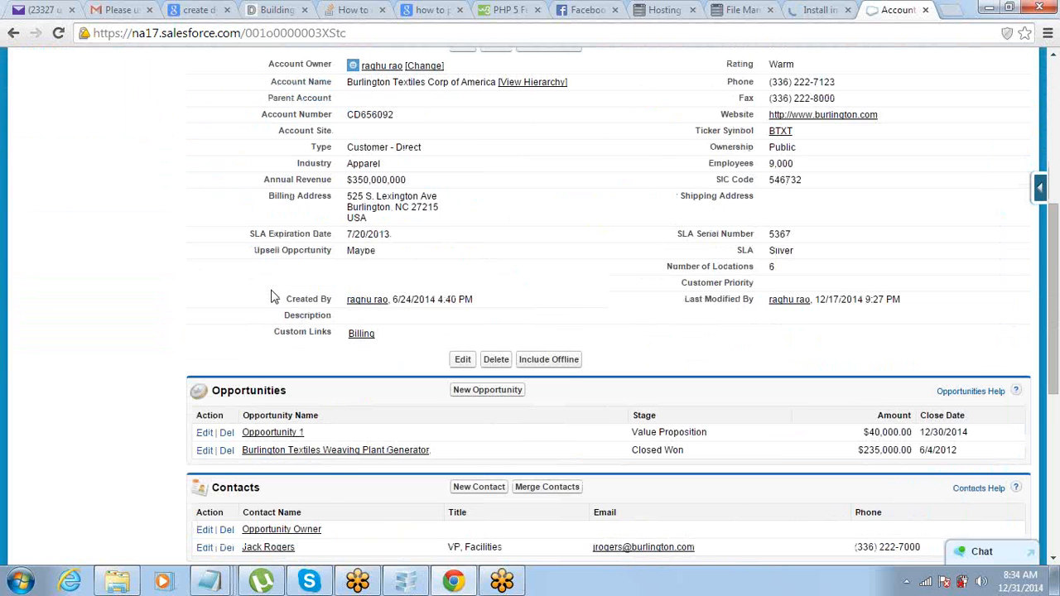
{"action": "scroll", "coordinate": [273, 296], "scroll_direction": "down", "scroll_amount": 1}
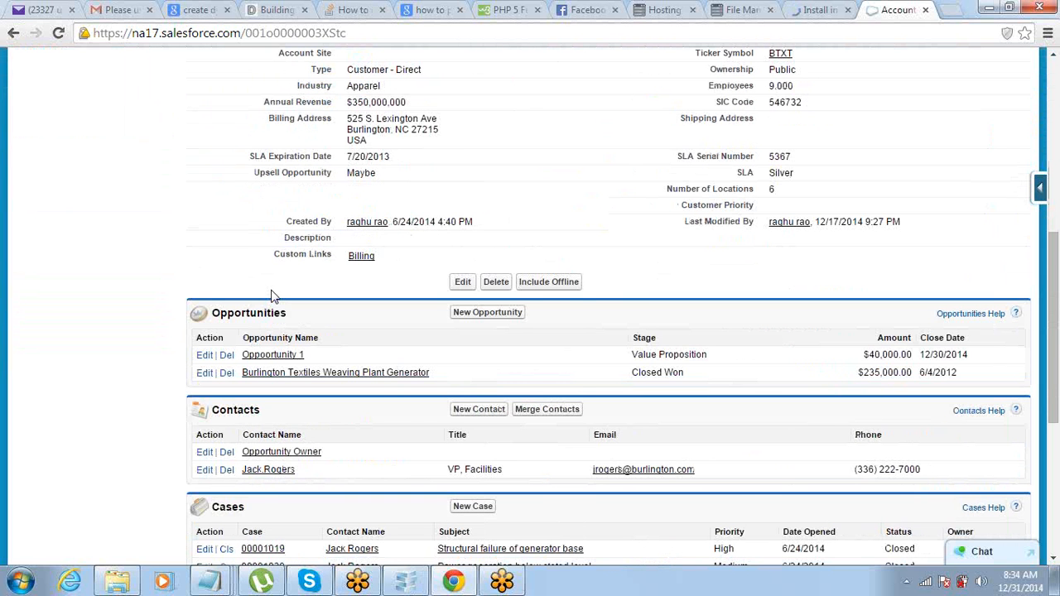
{"action": "scroll", "coordinate": [274, 295], "scroll_direction": "down", "scroll_amount": 2}
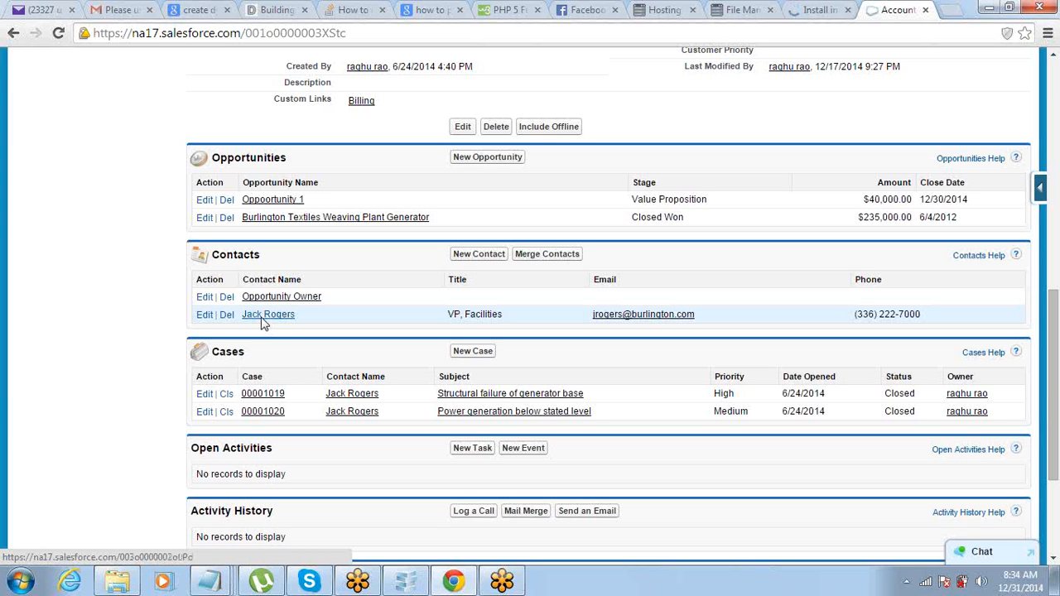
Step: Open the VP, Facilities contact record and show its Manage External User options
{"action": "left_click", "coordinate": [264, 323]}
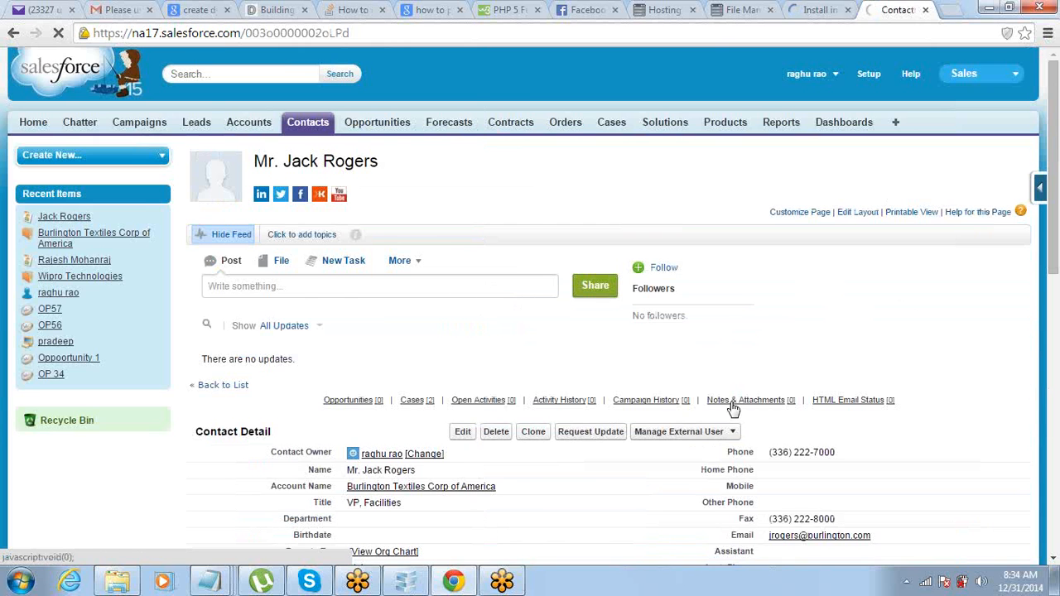
{"action": "scroll", "coordinate": [733, 408], "scroll_direction": "down", "scroll_amount": 2}
{"action": "mouse_move", "coordinate": [729, 277]}
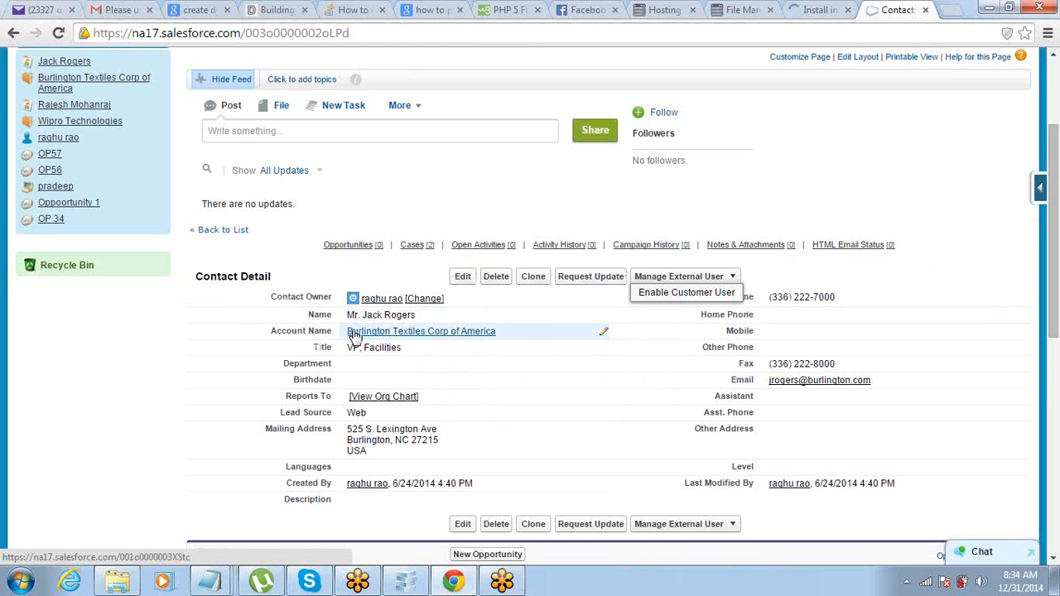
{"action": "scroll", "coordinate": [781, 214], "scroll_direction": "up", "scroll_amount": 2}
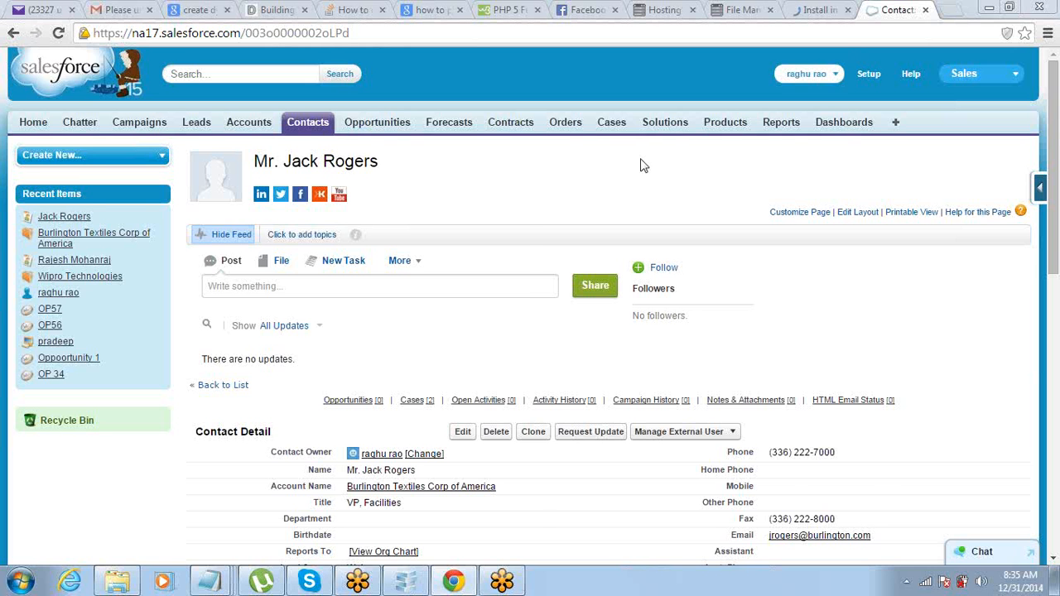
{"action": "scroll", "coordinate": [623, 178], "scroll_direction": "down", "scroll_amount": 2}
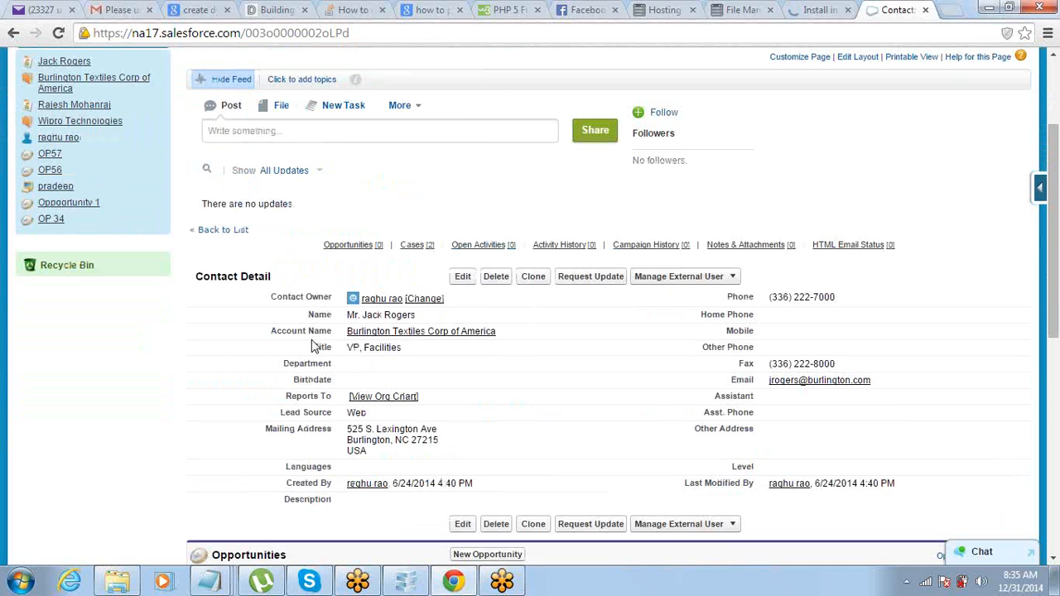
{"action": "left_click", "coordinate": [732, 277]}
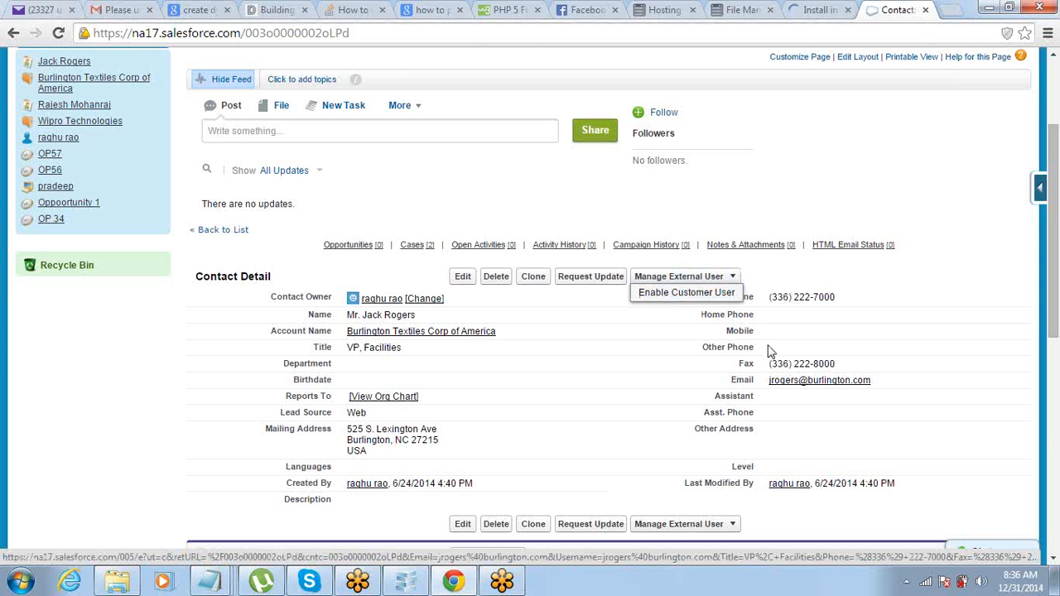
Step: Enter the contact's new e-mail address in the Email field and save the contact
{"action": "double_click", "coordinate": [916, 389]}
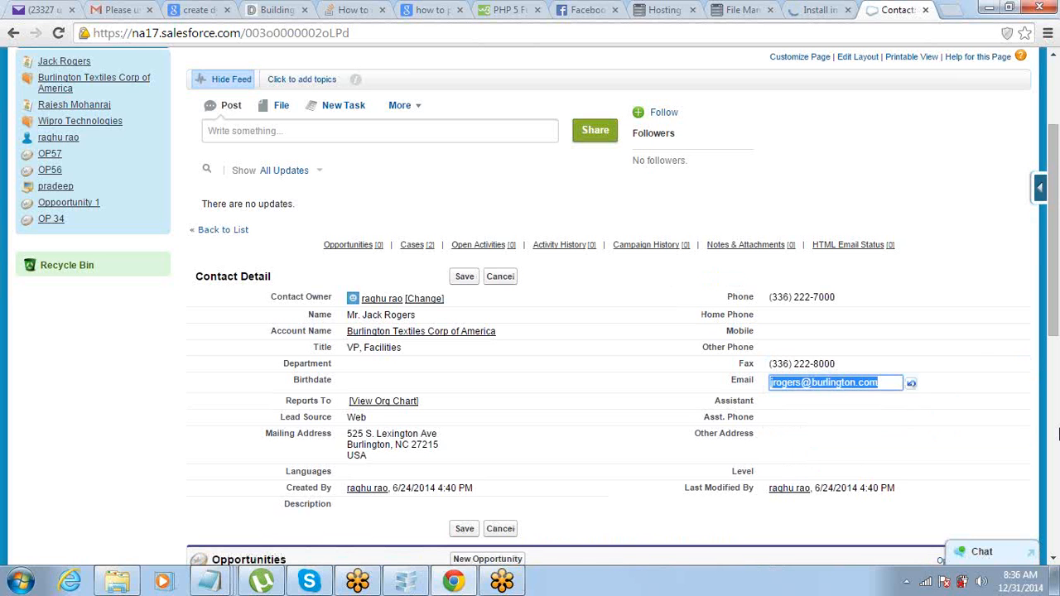
{"action": "type", "text": "contact"}
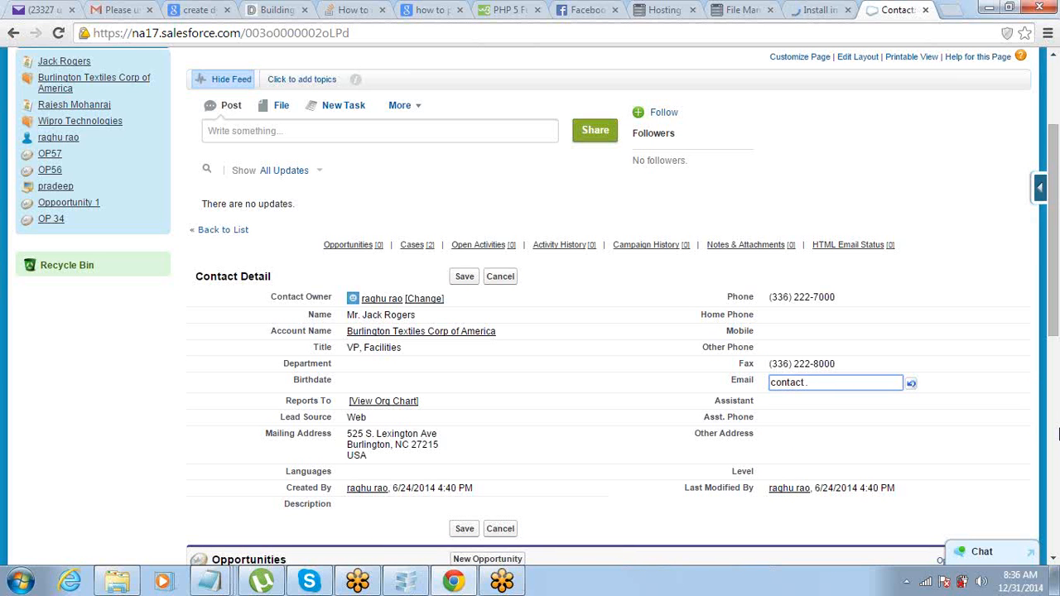
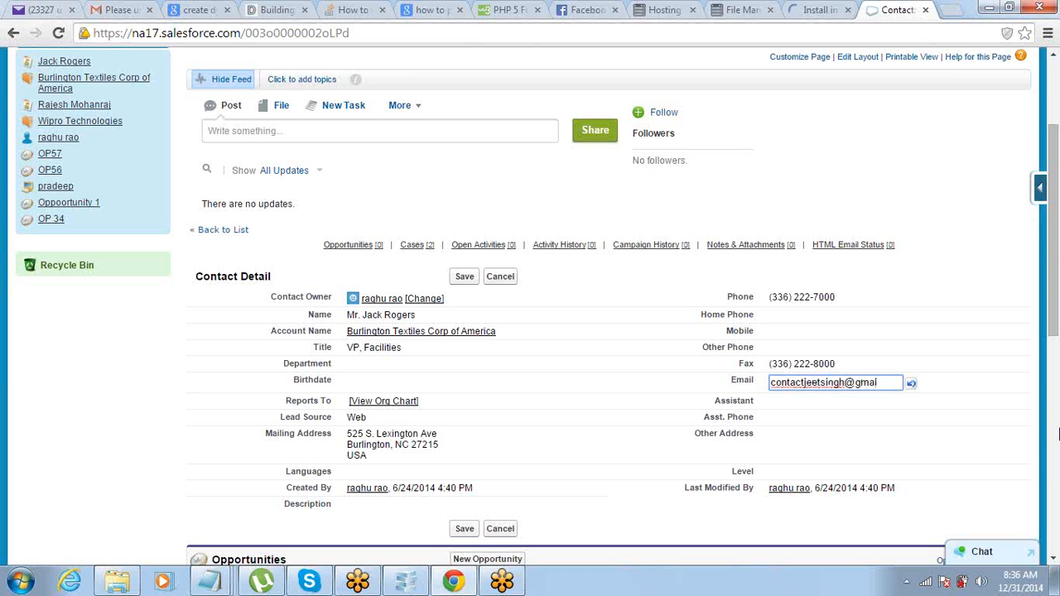
{"action": "left_click", "coordinate": [991, 179]}
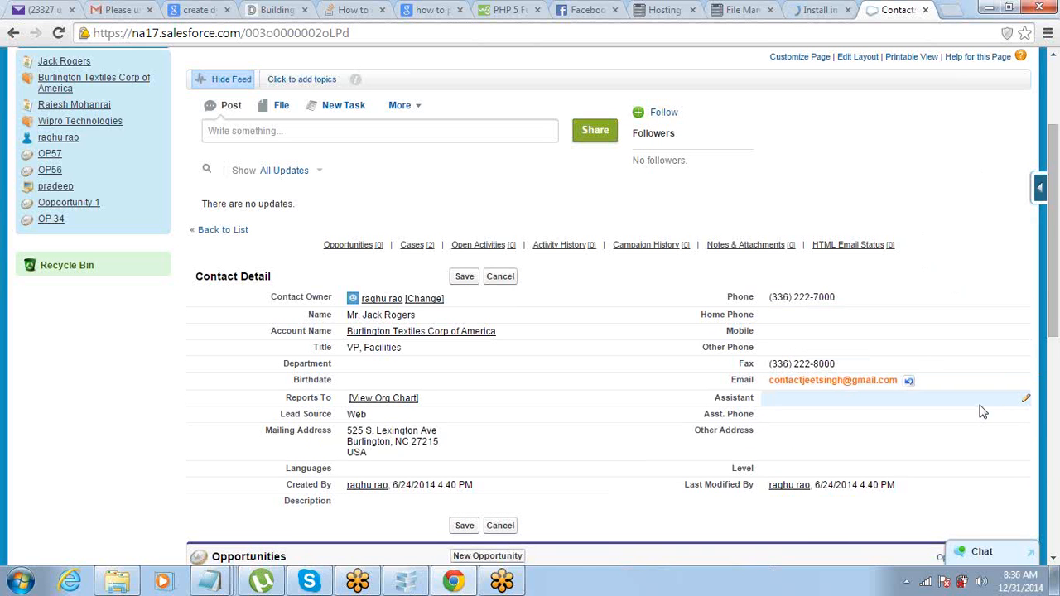
{"action": "left_click", "coordinate": [463, 279]}
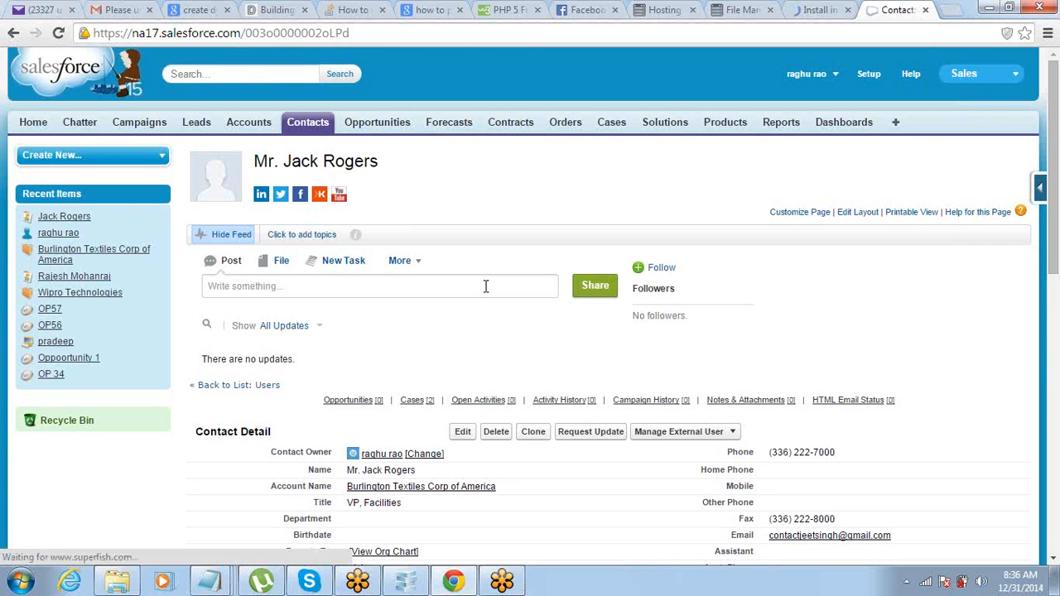
{"action": "scroll", "coordinate": [485, 289], "scroll_direction": "down", "scroll_amount": 2}
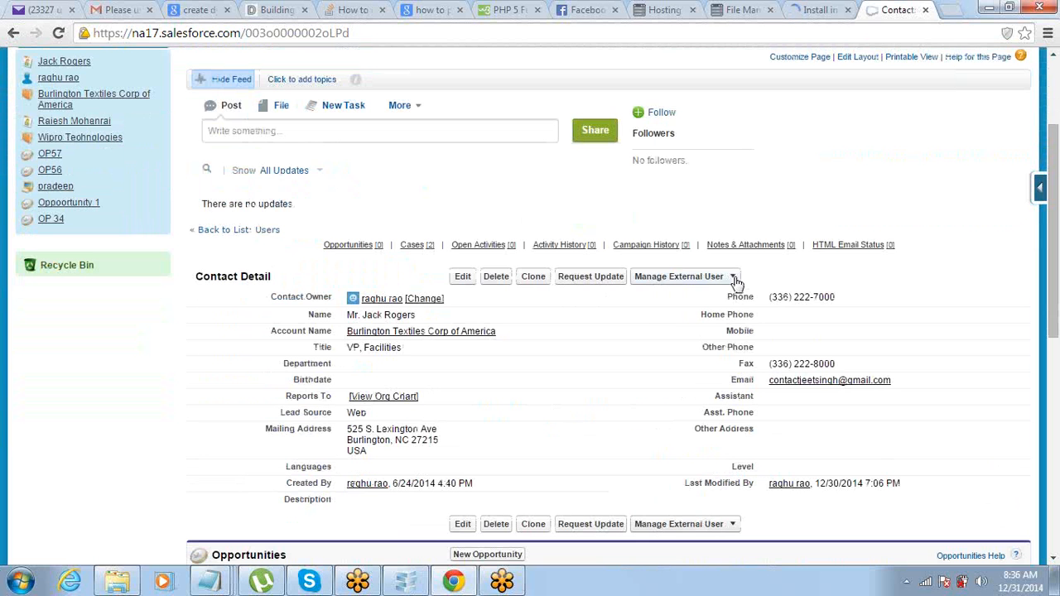
Step: Show the Manage External User options on the VP, Facilities contact
{"action": "left_click", "coordinate": [734, 278]}
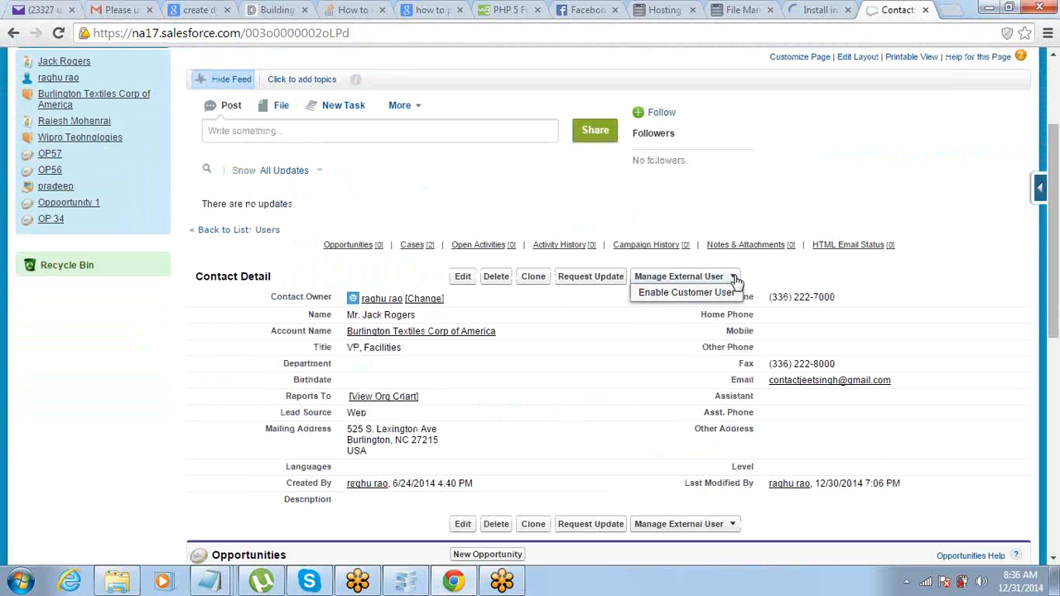
Step: Enable the contact as a customer user, review the prefilled New User form and save
{"action": "left_click", "coordinate": [680, 295]}
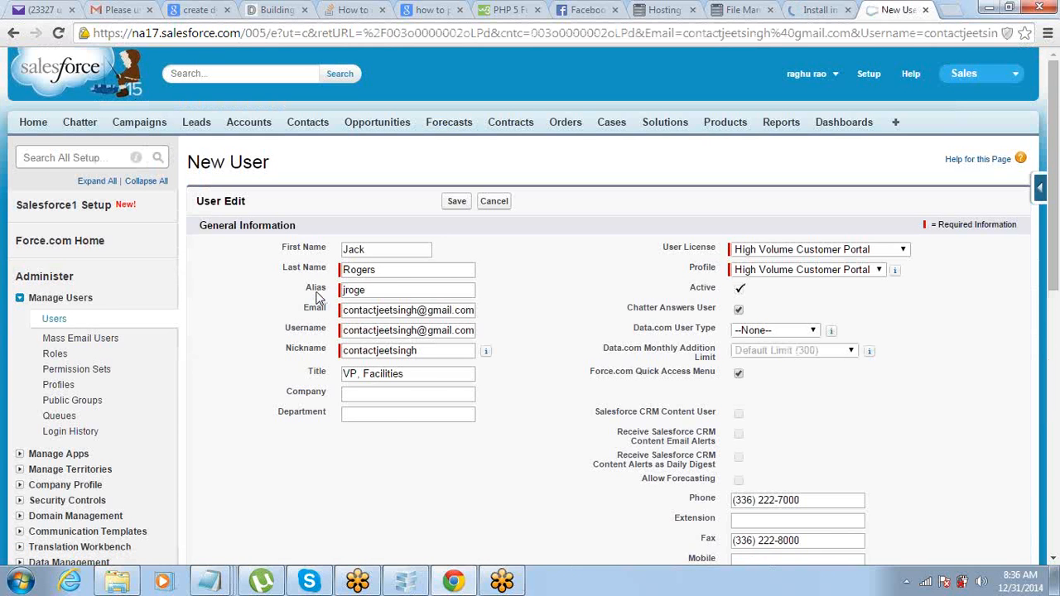
{"action": "scroll", "coordinate": [317, 298], "scroll_direction": "down", "scroll_amount": 1}
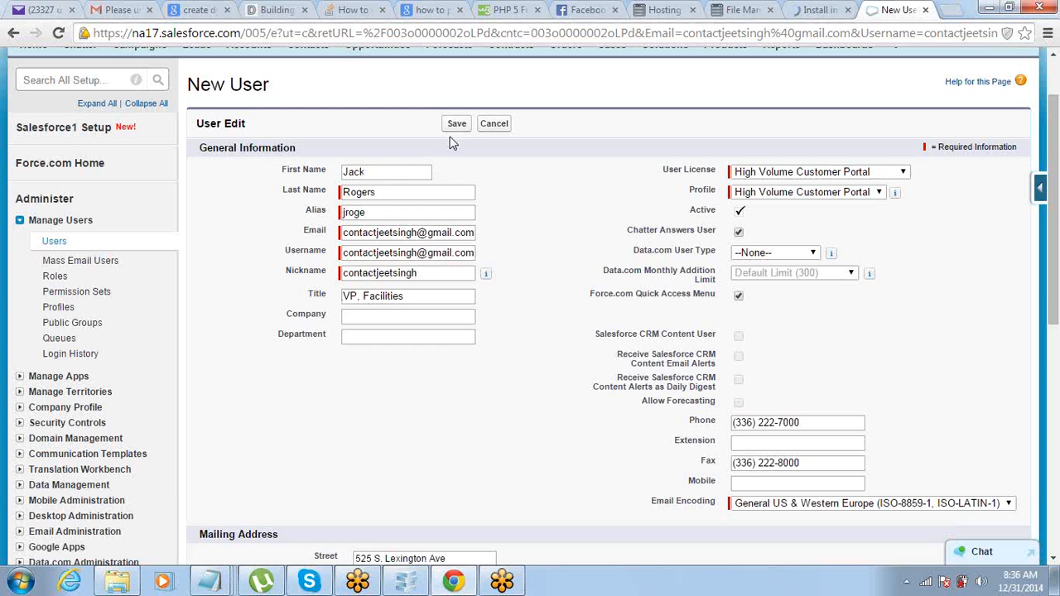
{"action": "left_click", "coordinate": [381, 192]}
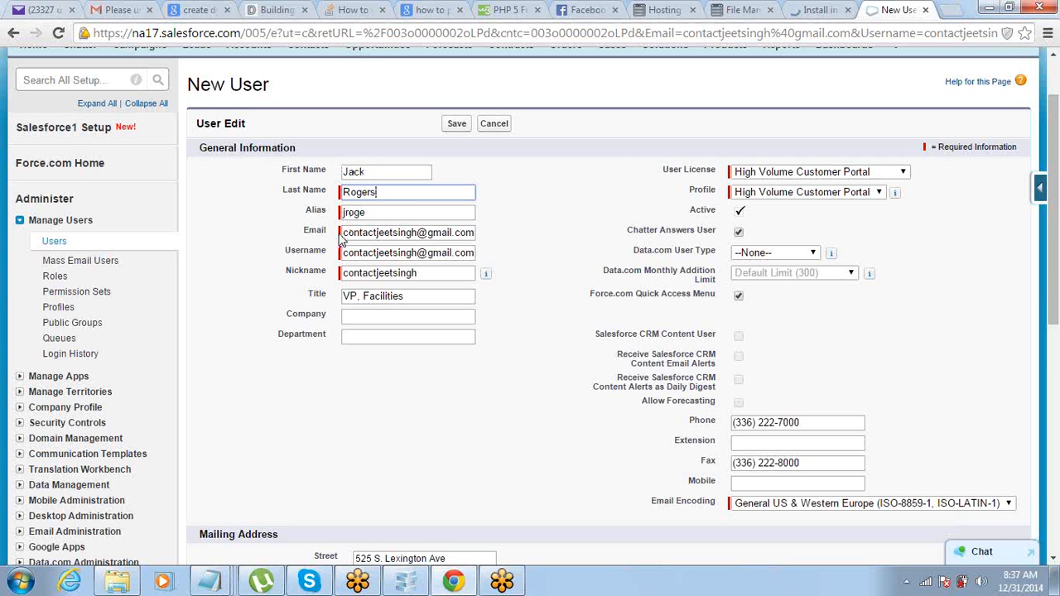
{"action": "left_click_drag", "start_coordinate": [344, 234], "coordinate": [506, 235]}
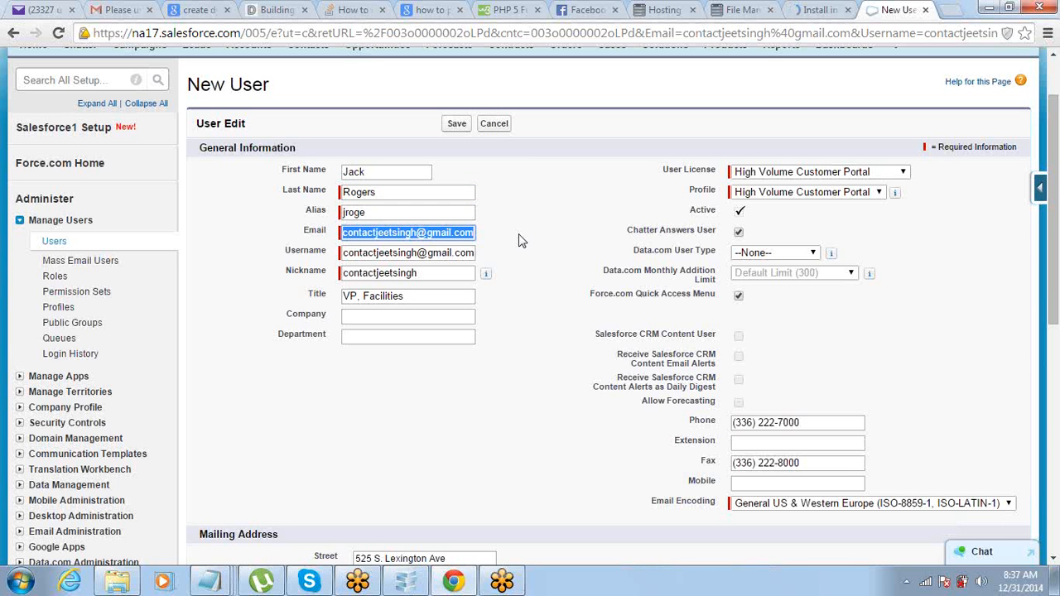
{"action": "left_click", "coordinate": [522, 239]}
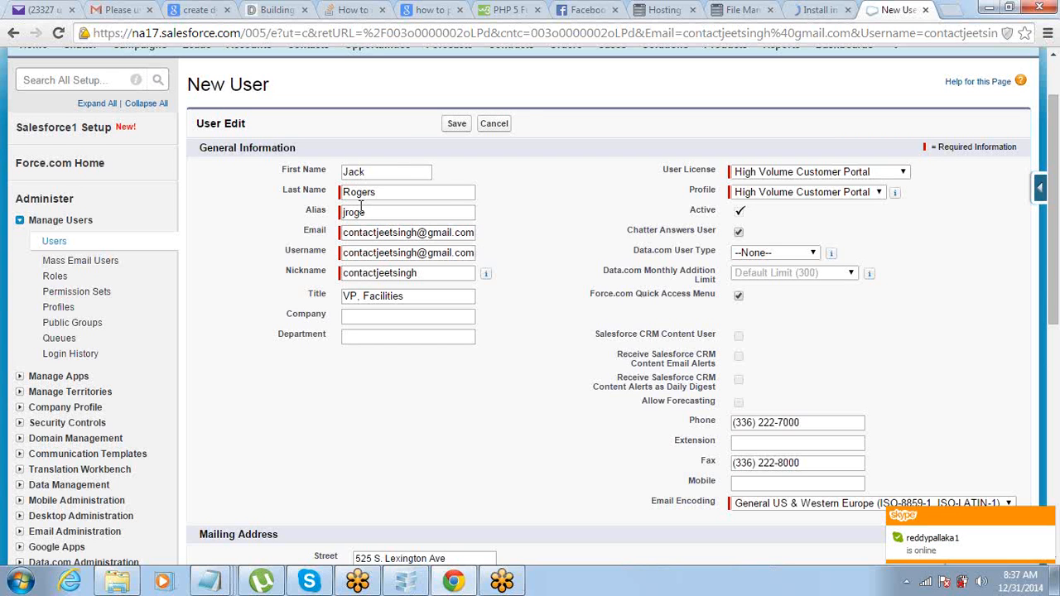
{"action": "left_click", "coordinate": [457, 126]}
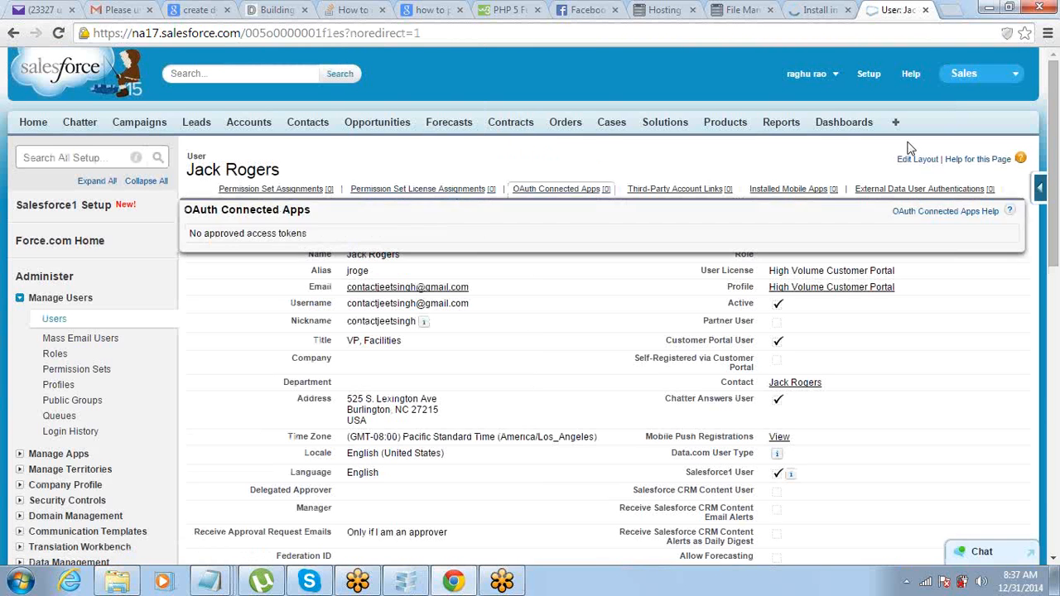
Step: Reload the Gmail inbox and open the Customer Portal username and password email
{"action": "left_click", "coordinate": [122, 10]}
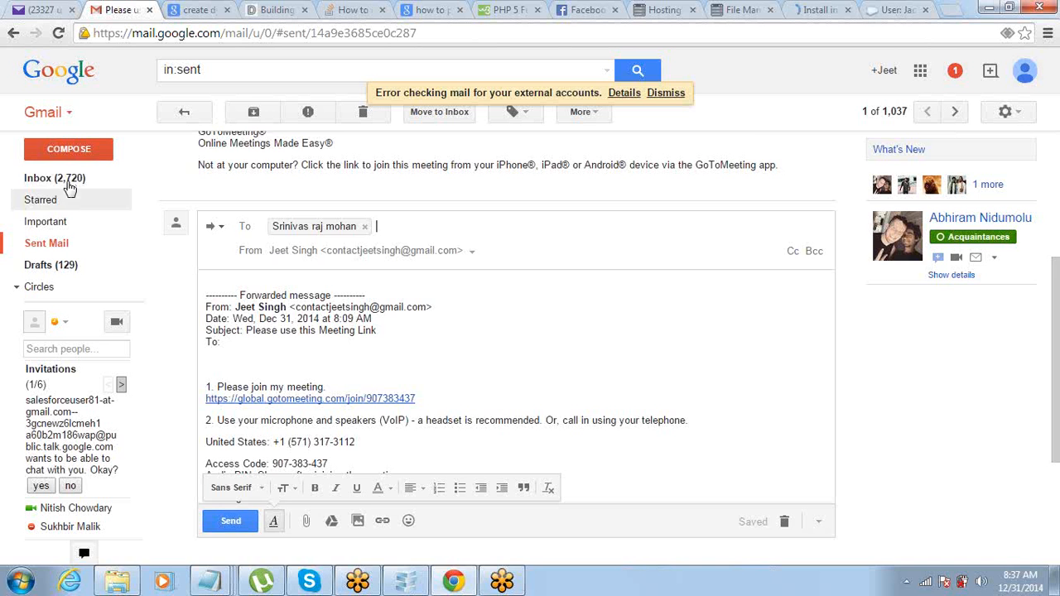
{"action": "left_click", "coordinate": [68, 186]}
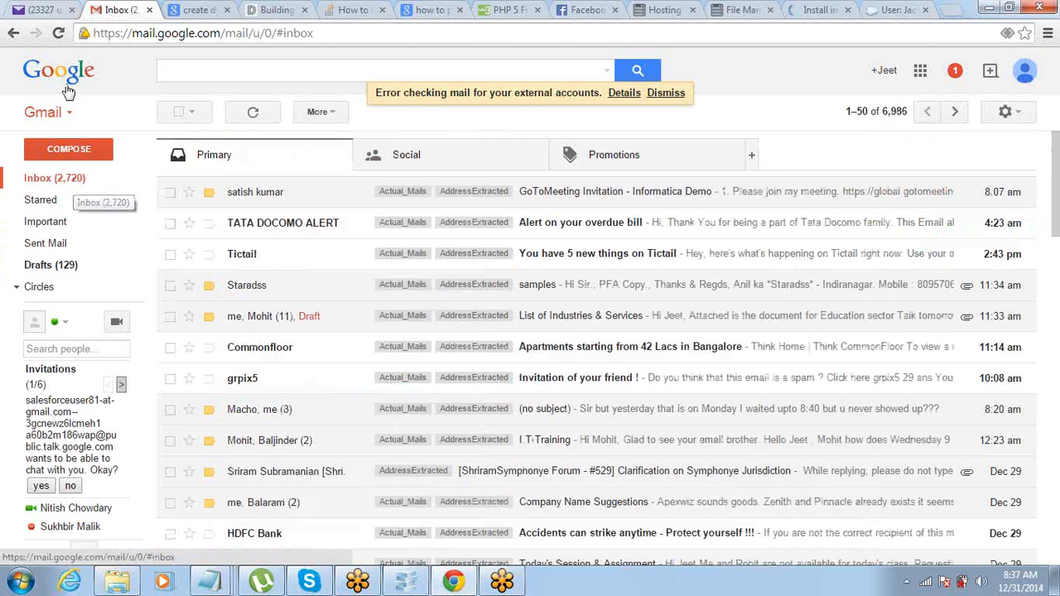
{"action": "left_click", "coordinate": [58, 34]}
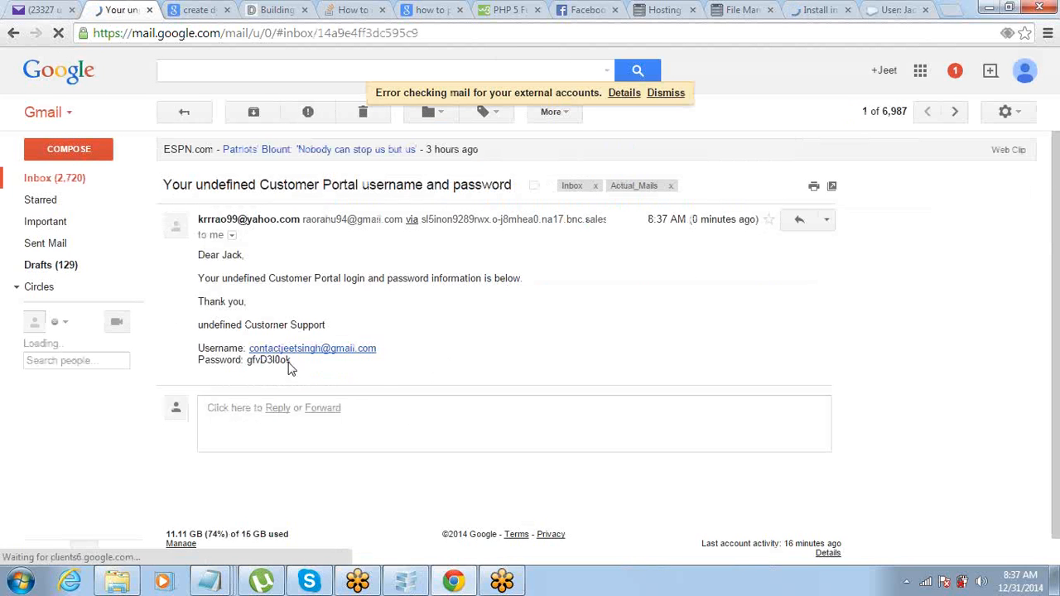
{"action": "left_click_drag", "start_coordinate": [198, 350], "coordinate": [294, 371]}
{"action": "left_click", "coordinate": [300, 371]}
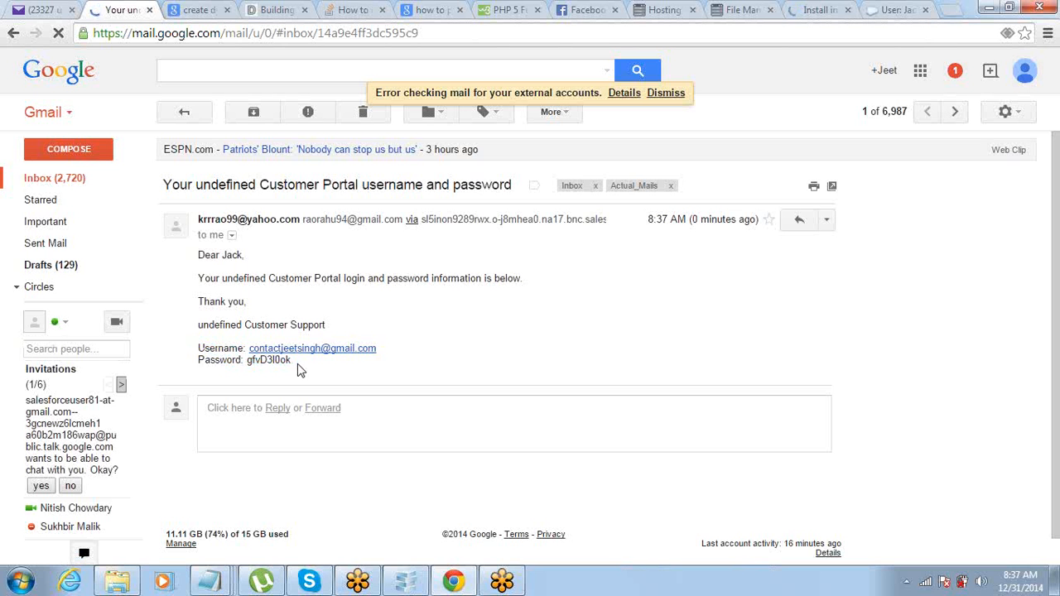
Step: Back in Salesforce Setup, collapse Manage Users and expand Customize > Customer Portal
{"action": "left_click", "coordinate": [909, 8]}
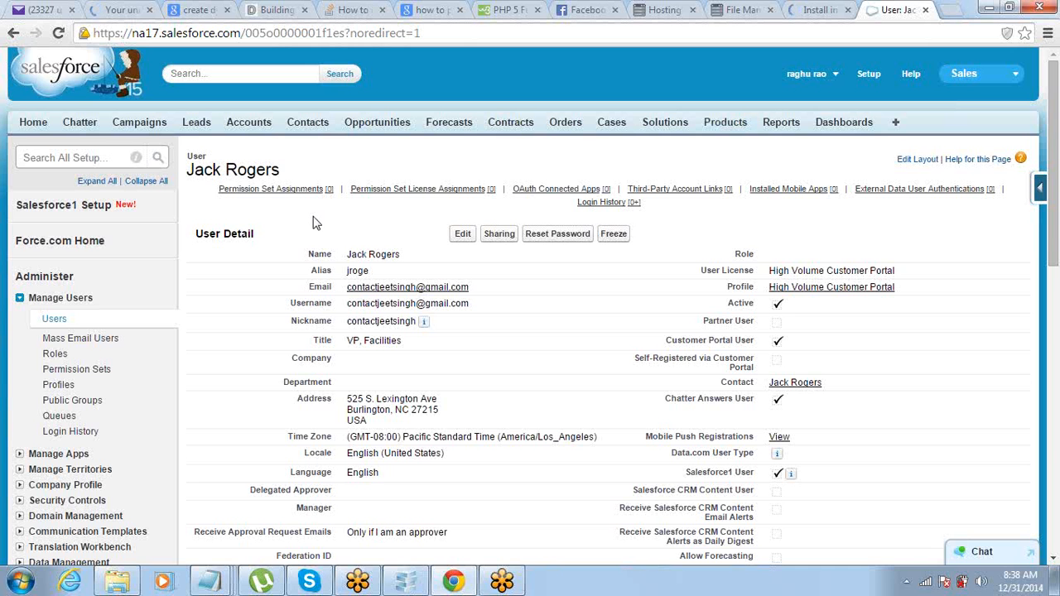
{"action": "scroll", "coordinate": [313, 222], "scroll_direction": "down", "scroll_amount": 2}
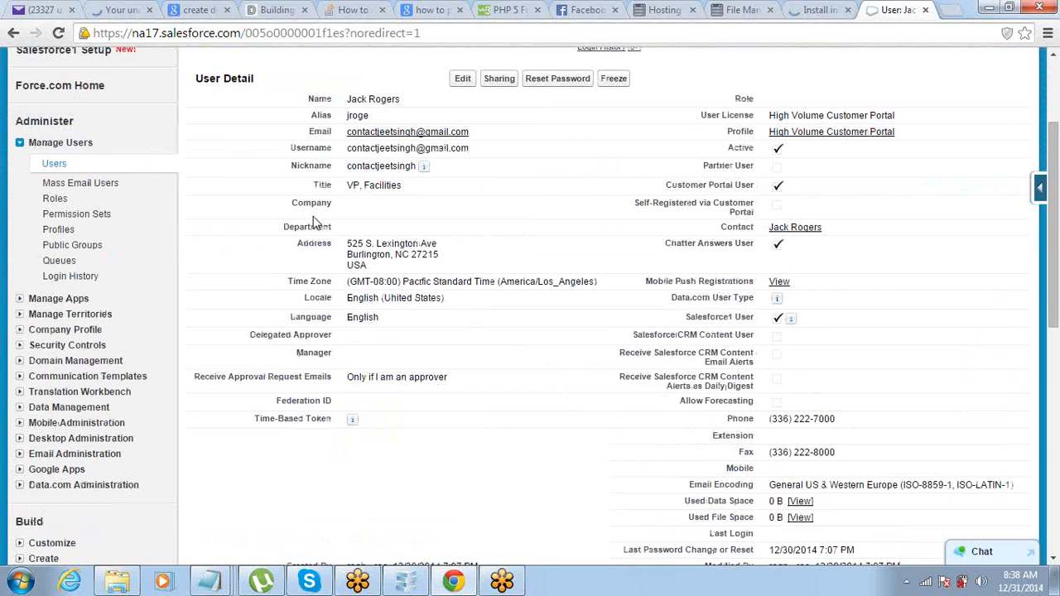
{"action": "left_click", "coordinate": [20, 143]}
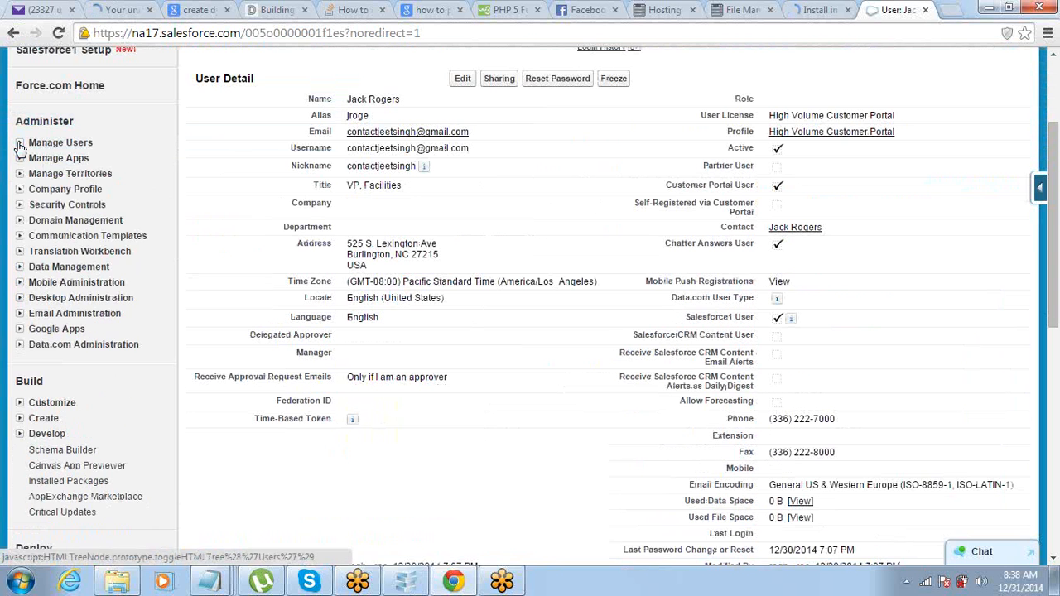
{"action": "scroll", "coordinate": [19, 142], "scroll_direction": "down", "scroll_amount": 2}
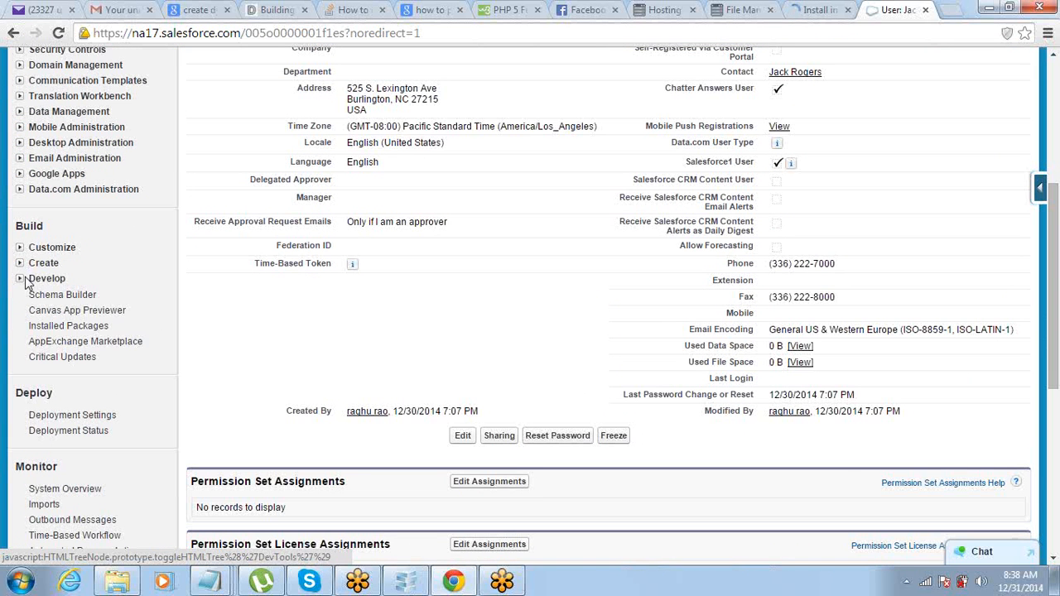
{"action": "left_click", "coordinate": [21, 252]}
{"action": "scroll", "coordinate": [22, 252], "scroll_direction": "down", "scroll_amount": 2}
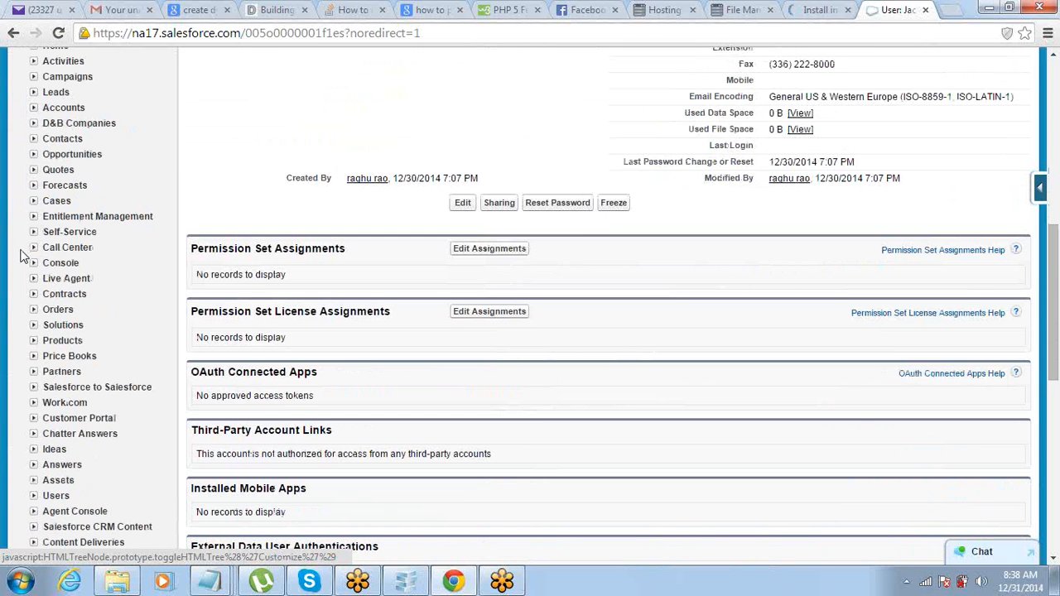
{"action": "scroll", "coordinate": [21, 253], "scroll_direction": "down", "scroll_amount": 2}
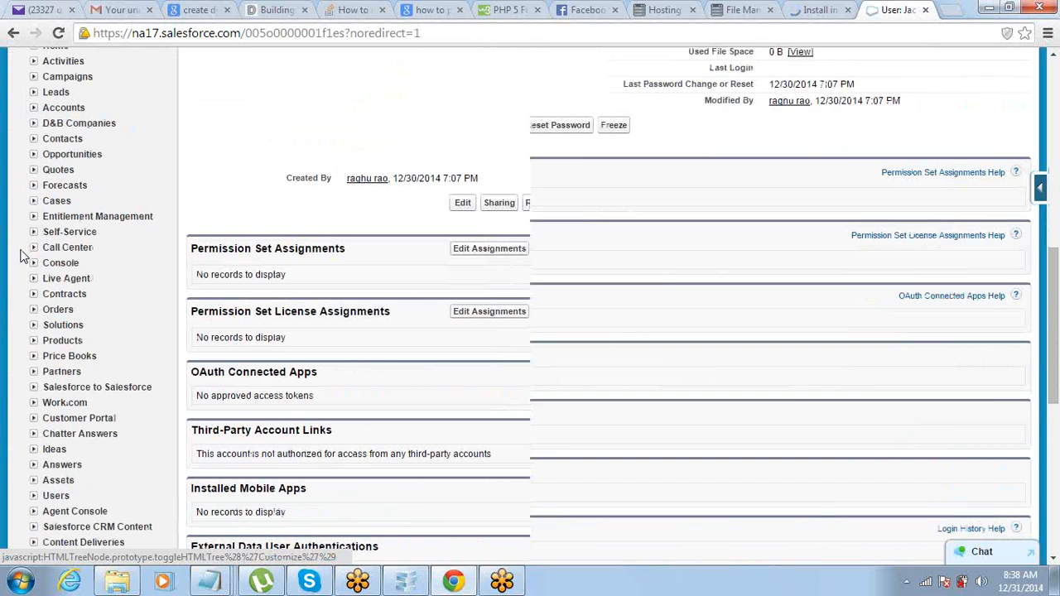
{"action": "left_click", "coordinate": [33, 264]}
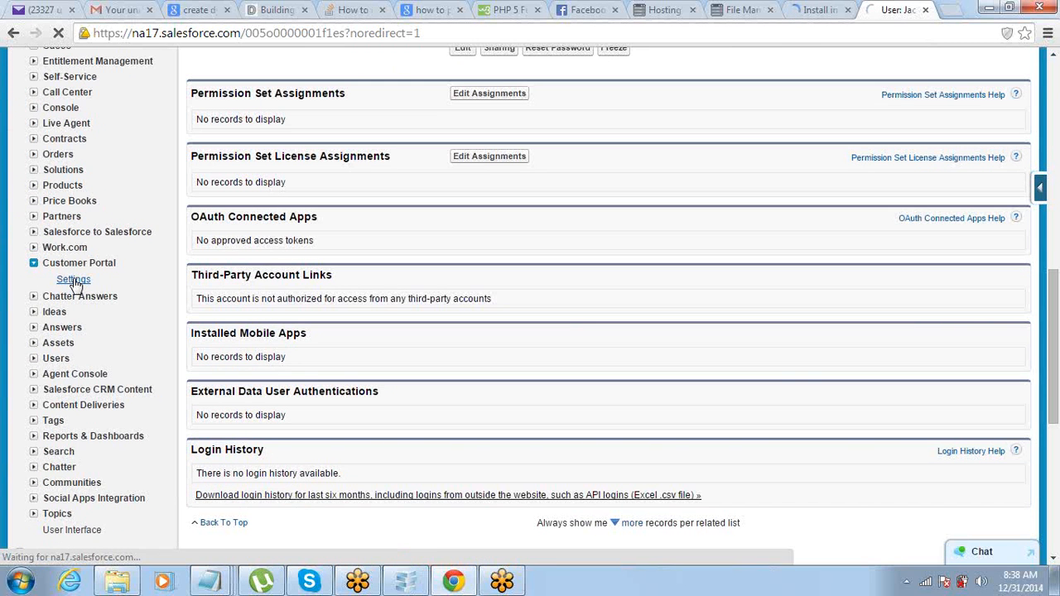
Step: Open the Customer Portal detail page, select its Login URL, and return to the Gmail credentials email
{"action": "left_click", "coordinate": [74, 280]}
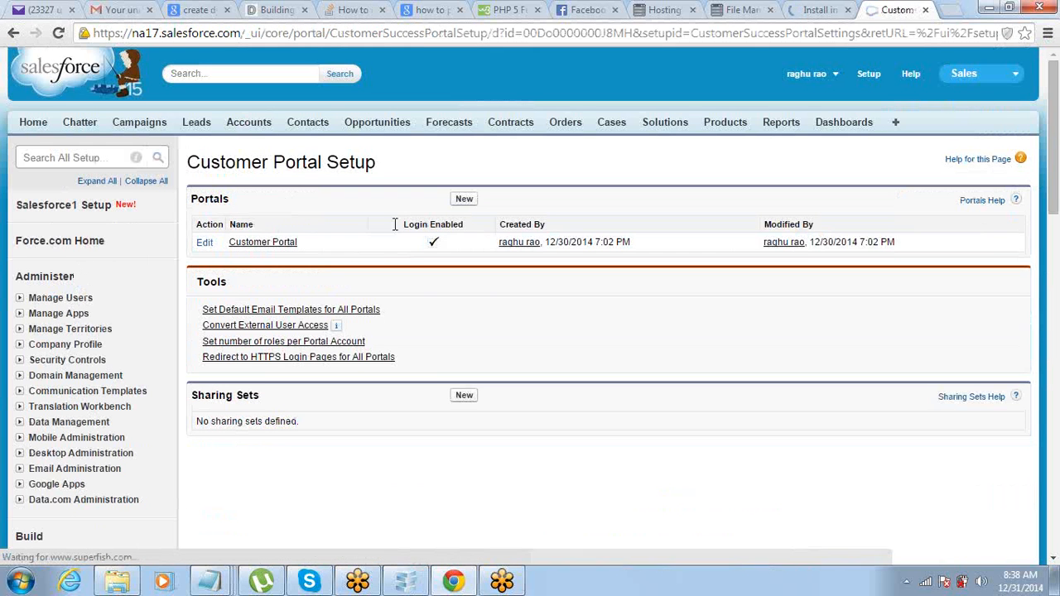
{"action": "left_click", "coordinate": [244, 249]}
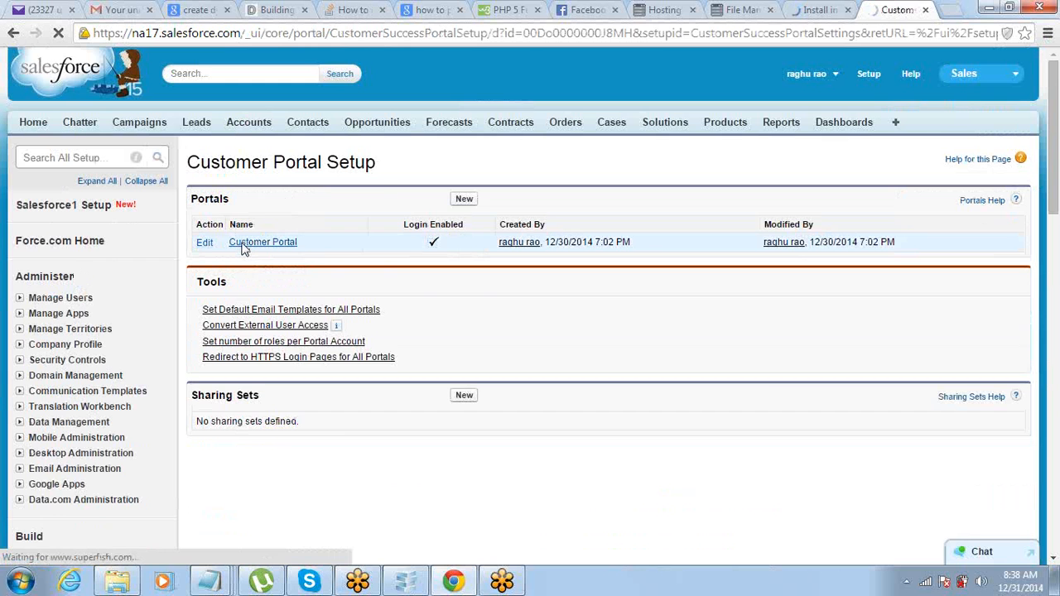
{"action": "scroll", "coordinate": [244, 249], "scroll_direction": "down", "scroll_amount": 1}
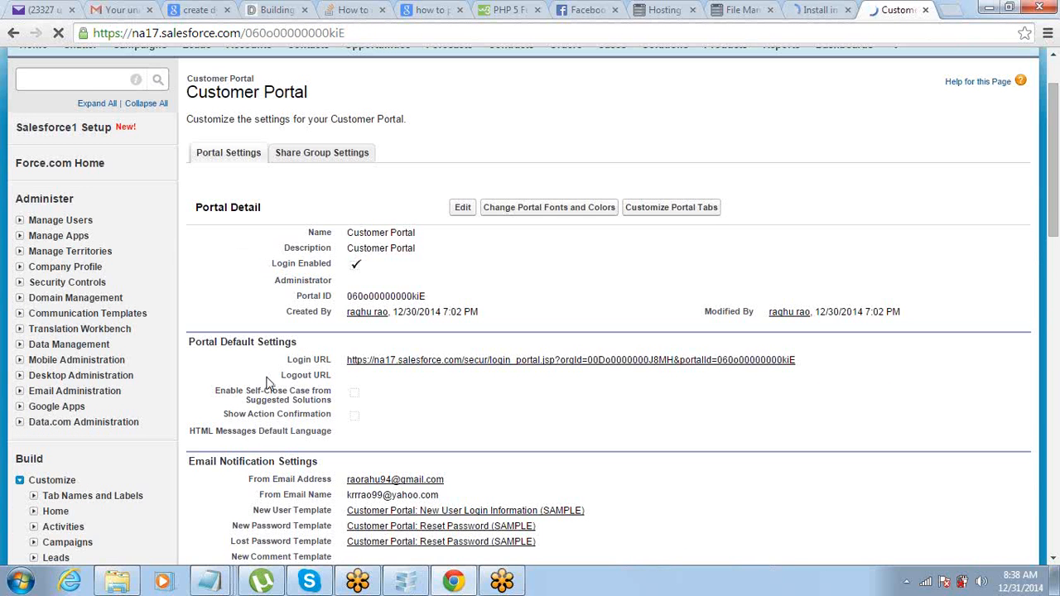
{"action": "left_click_drag", "start_coordinate": [287, 361], "coordinate": [331, 358]}
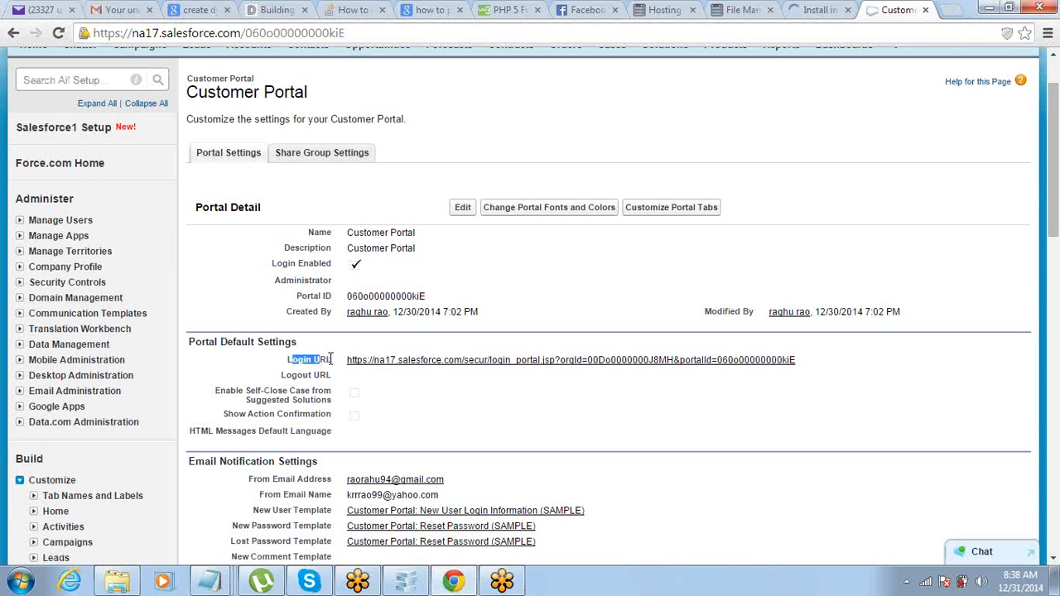
{"action": "left_click", "coordinate": [839, 365]}
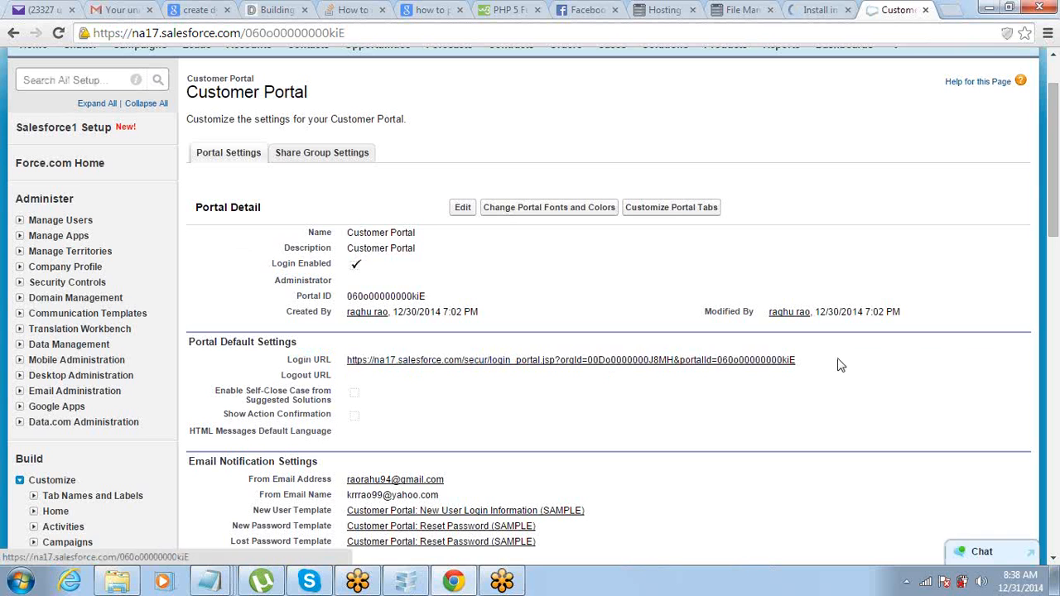
{"action": "left_click_drag", "start_coordinate": [839, 366], "coordinate": [351, 372]}
{"action": "key", "text": "ctrl+c"}
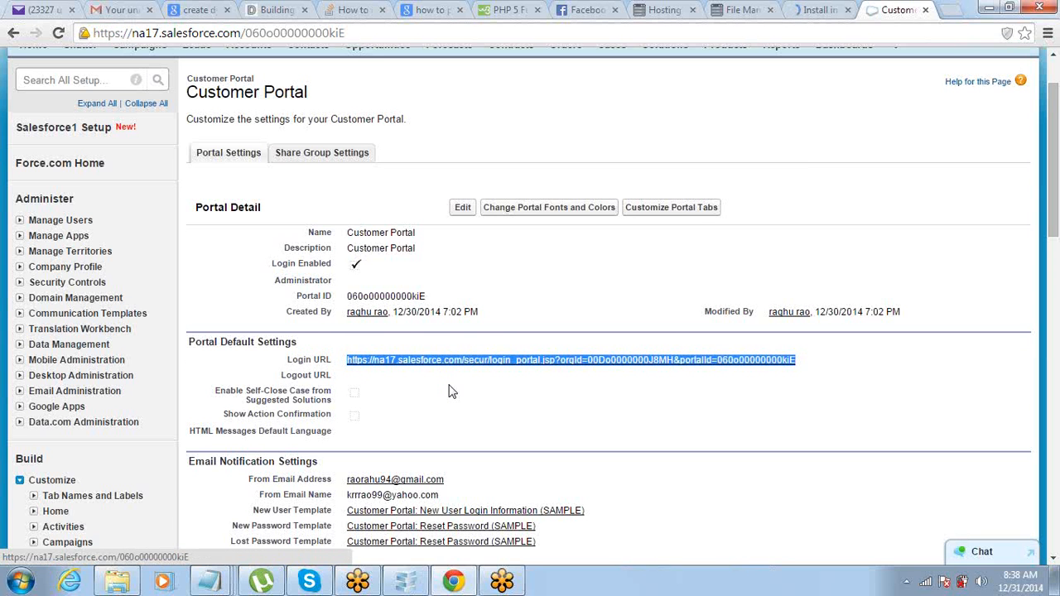
{"action": "left_click", "coordinate": [120, 9]}
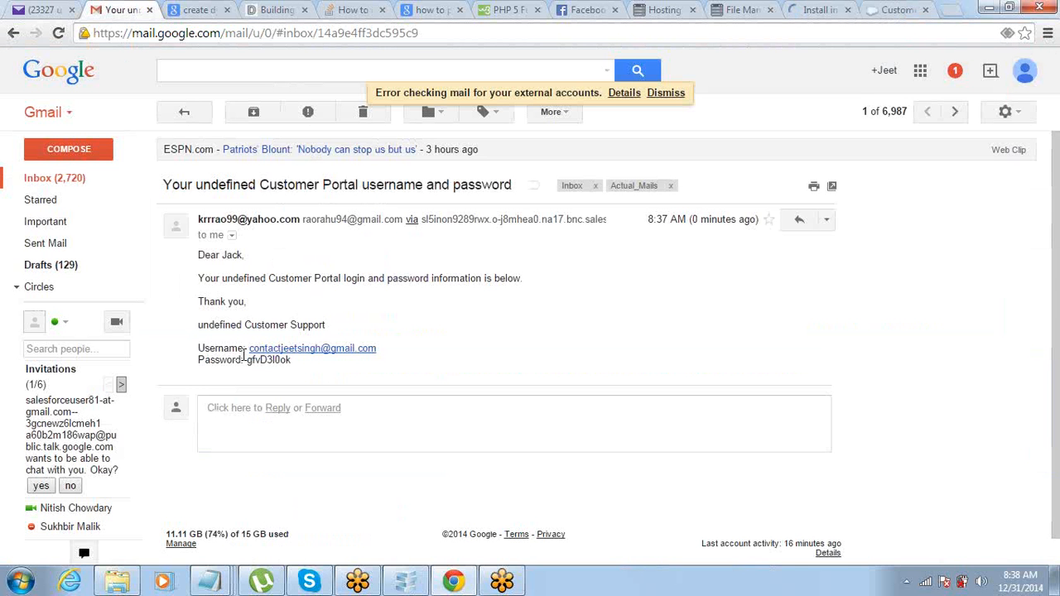
Step: Copy the emailed login details and load the Customer Portal login page in a new tab
{"action": "left_click_drag", "start_coordinate": [300, 362], "coordinate": [191, 345]}
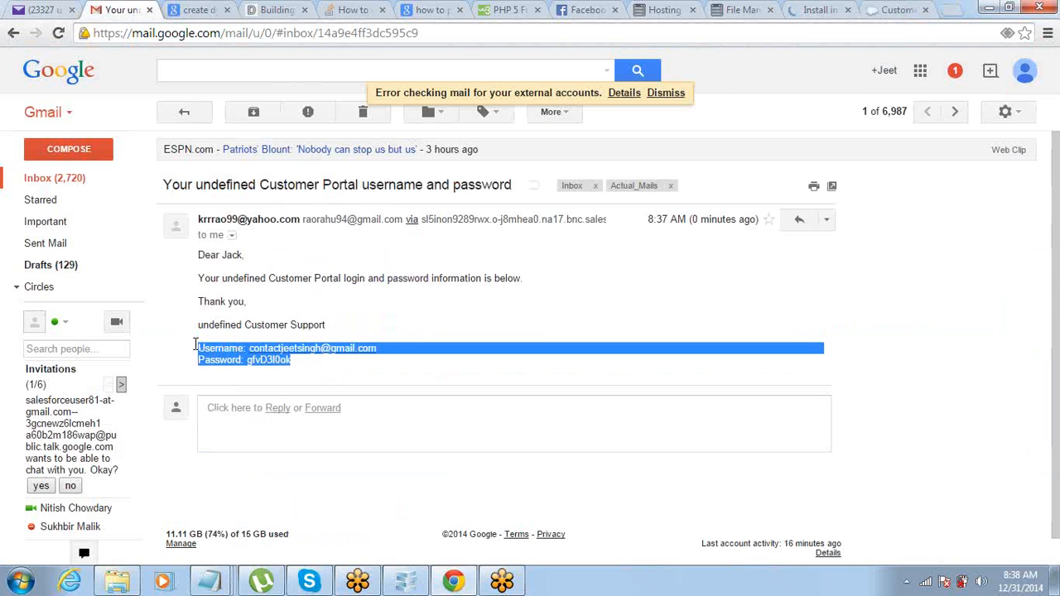
{"action": "left_click", "coordinate": [952, 10]}
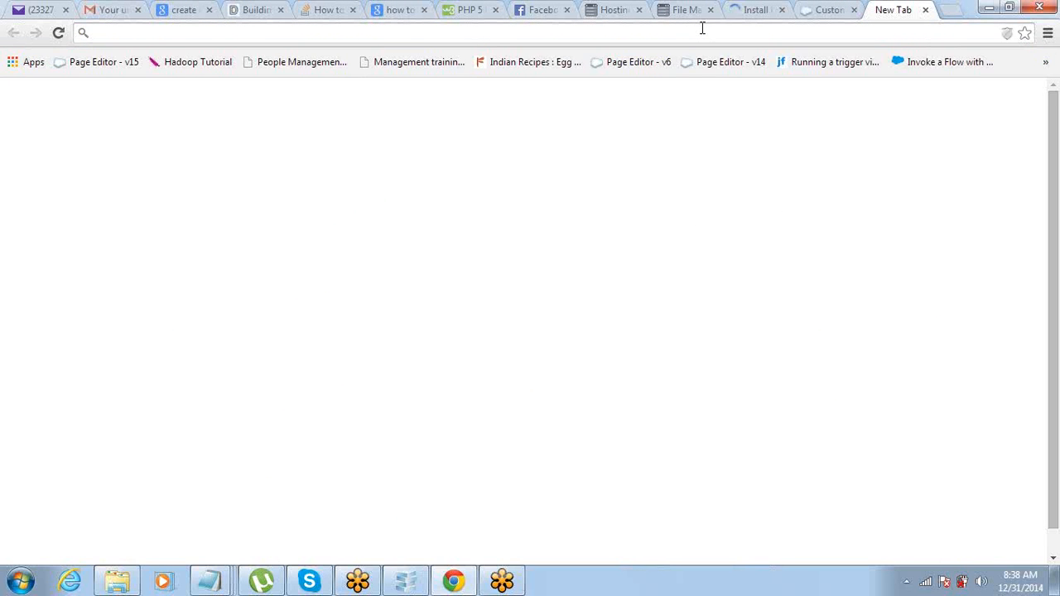
{"action": "key", "text": "ctrl+v"}
{"action": "key", "text": "Return"}
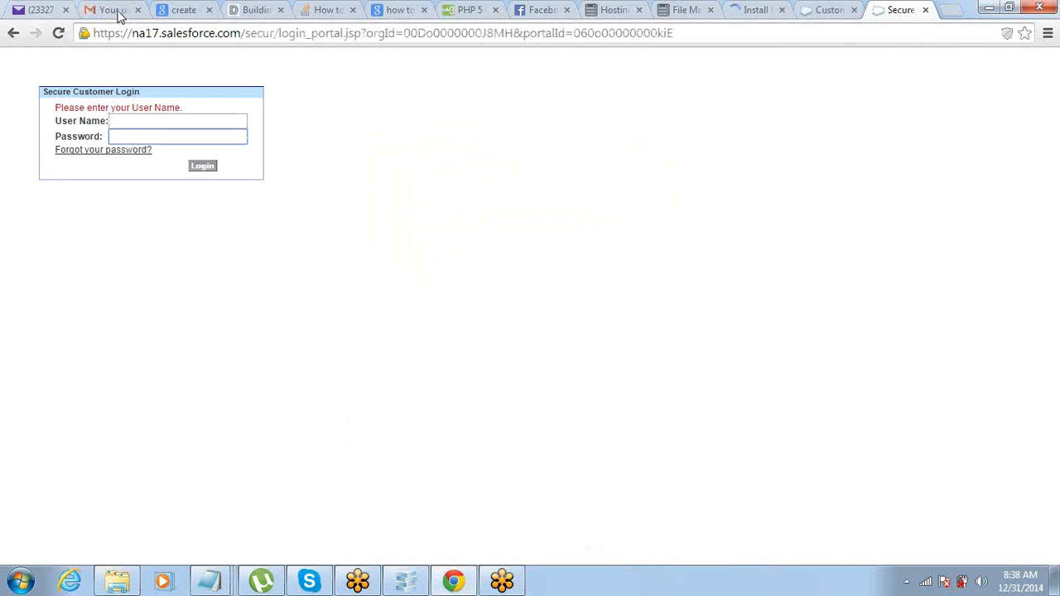
Step: Fill the User Name field with the portal username copied from the credentials email
{"action": "left_click", "coordinate": [118, 10]}
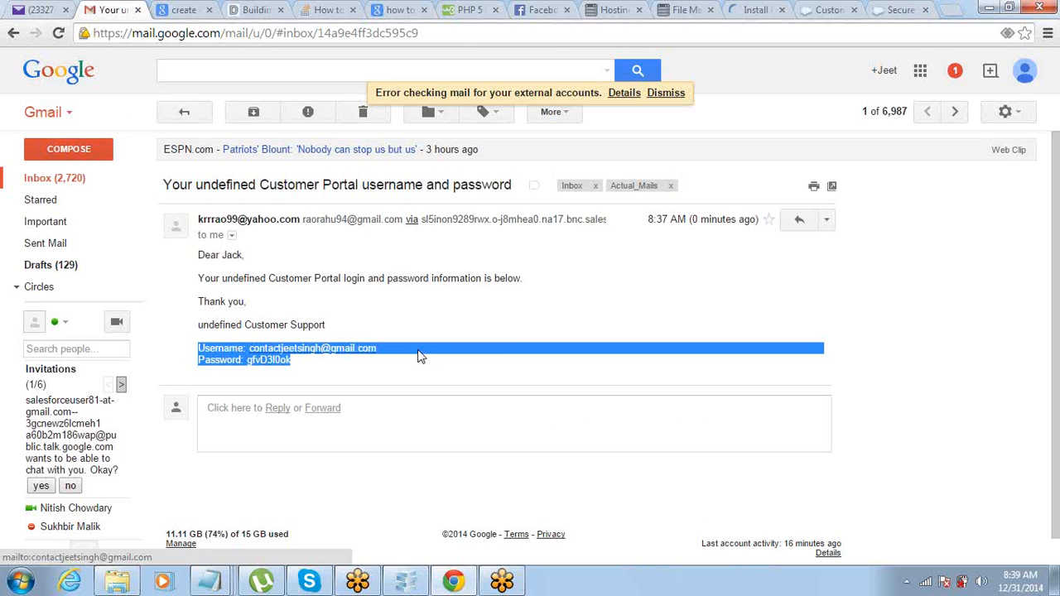
{"action": "left_click_drag", "start_coordinate": [414, 355], "coordinate": [246, 352]}
{"action": "key", "text": "ctrl+c"}
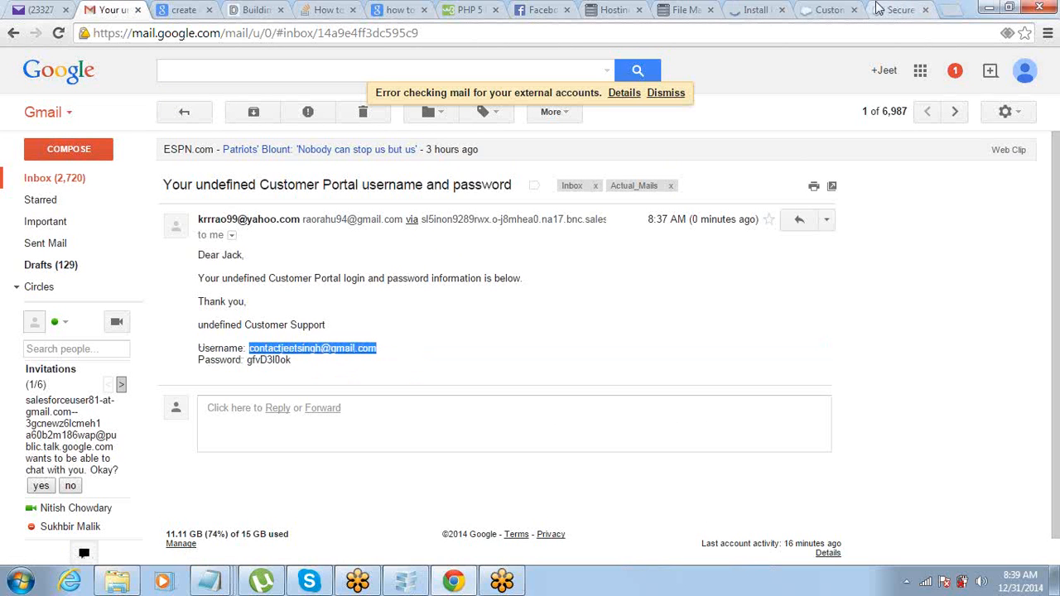
{"action": "left_click", "coordinate": [899, 10]}
{"action": "left_click", "coordinate": [179, 121]}
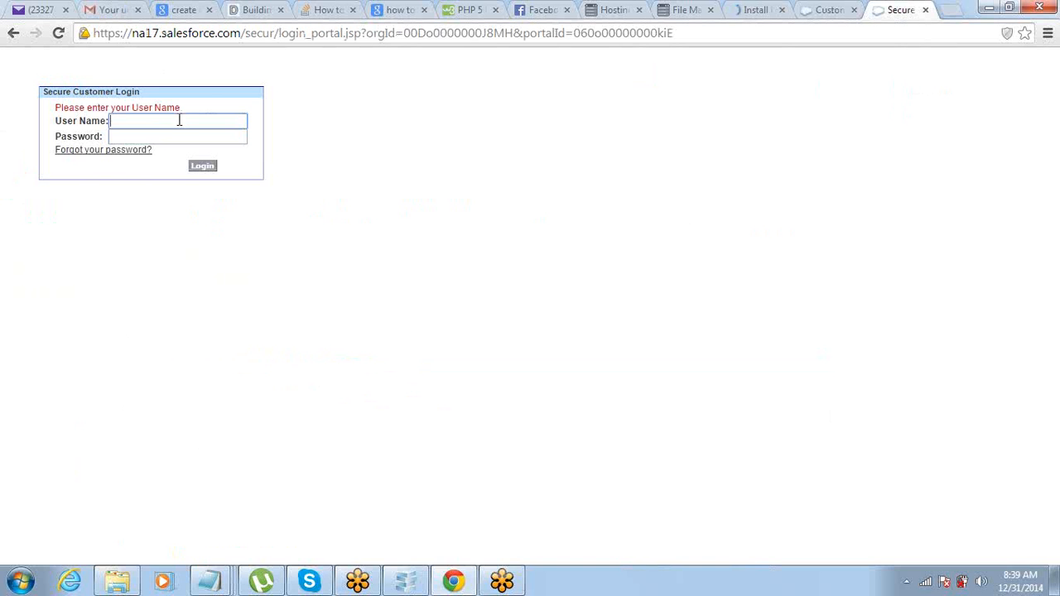
{"action": "key", "text": "ctrl+v"}
{"action": "key", "text": "Tab"}
Step: Enter the emailed portal password and sign in to the Customer Portal
{"action": "left_click", "coordinate": [102, 10]}
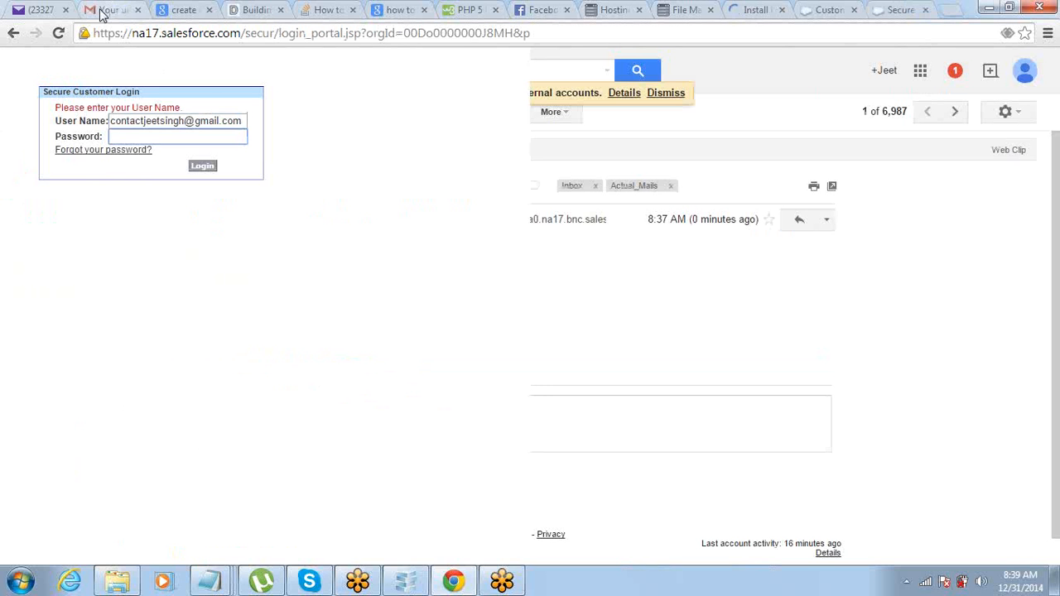
{"action": "double_click", "coordinate": [273, 359]}
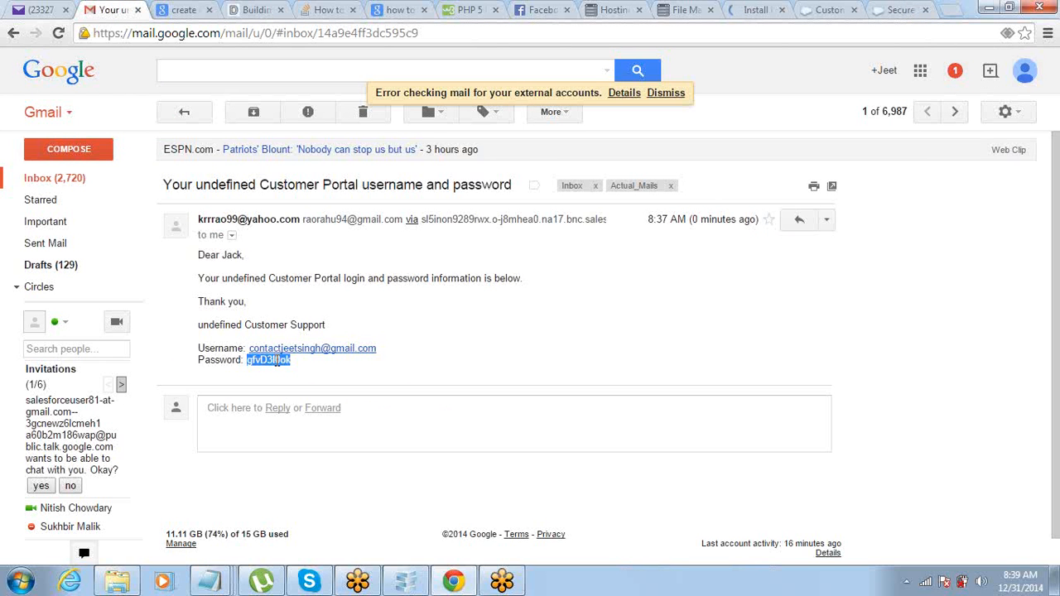
{"action": "left_click", "coordinate": [901, 10]}
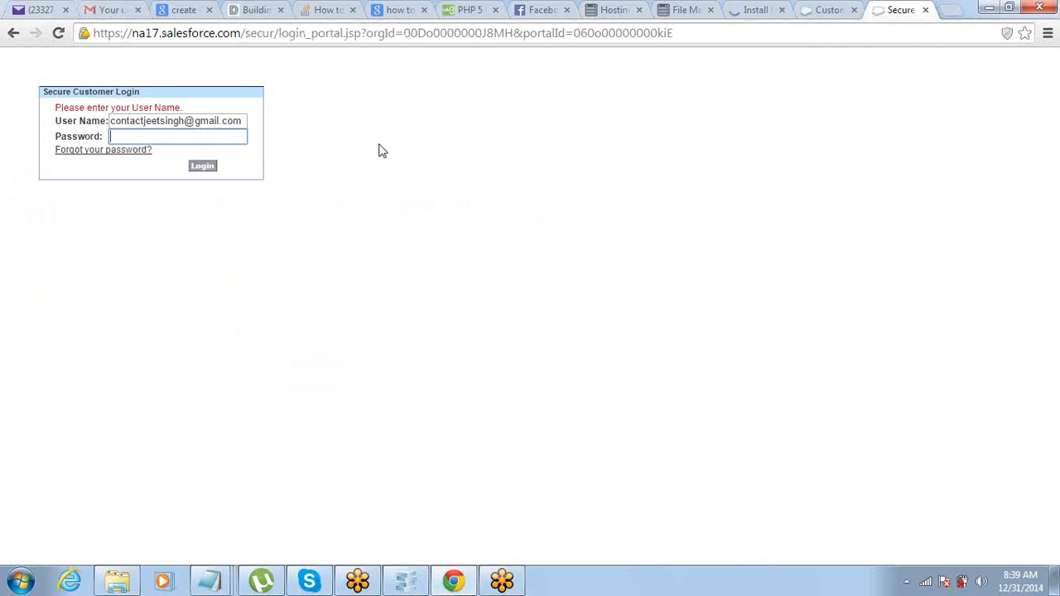
{"action": "key", "text": "ctrl+v"}
{"action": "left_click", "coordinate": [204, 167]}
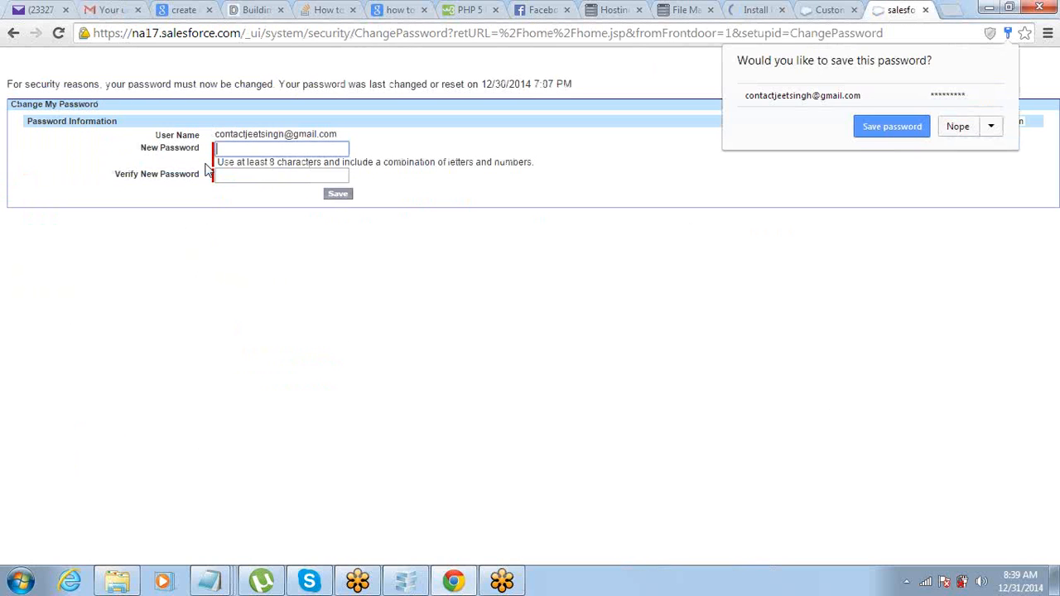
Step: Enter a new portal password, confirm it in Verify New Password, and save
{"action": "left_click", "coordinate": [293, 152]}
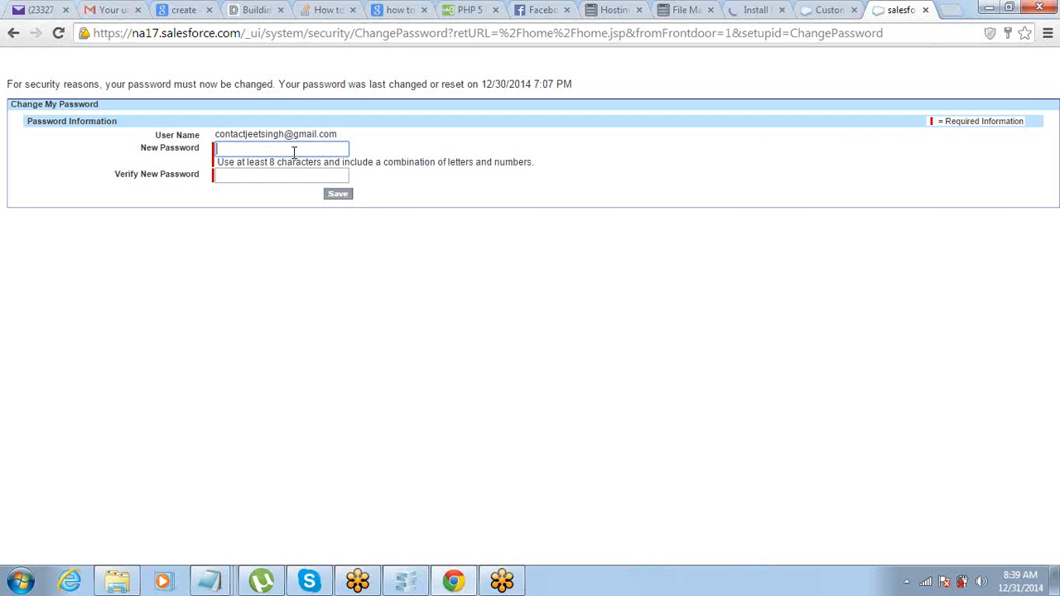
{"action": "type", "text": "••"}
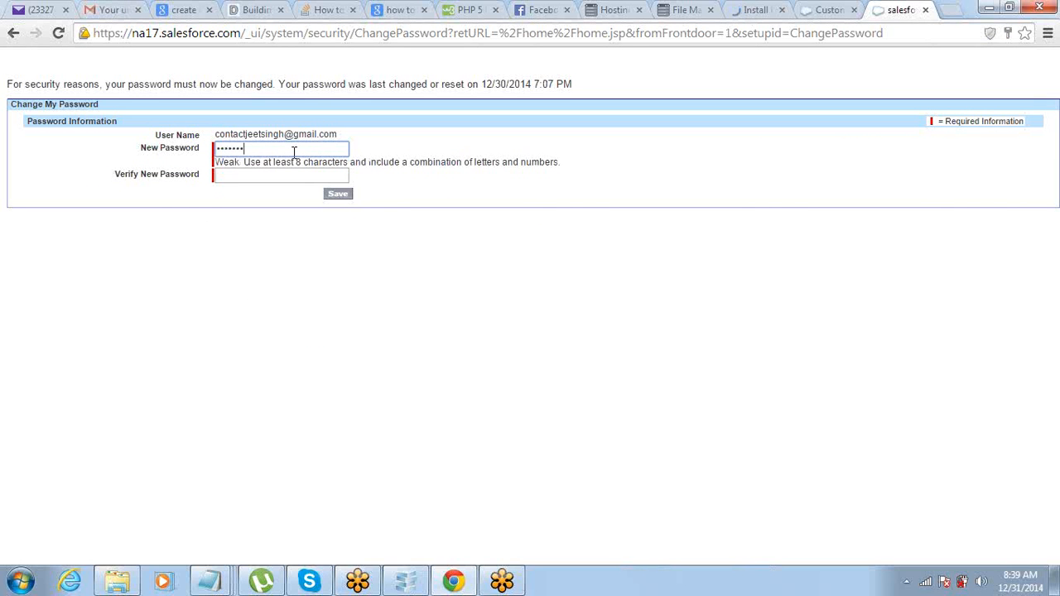
{"action": "type", "text": "•••••••••"}
{"action": "key", "text": "Tab"}
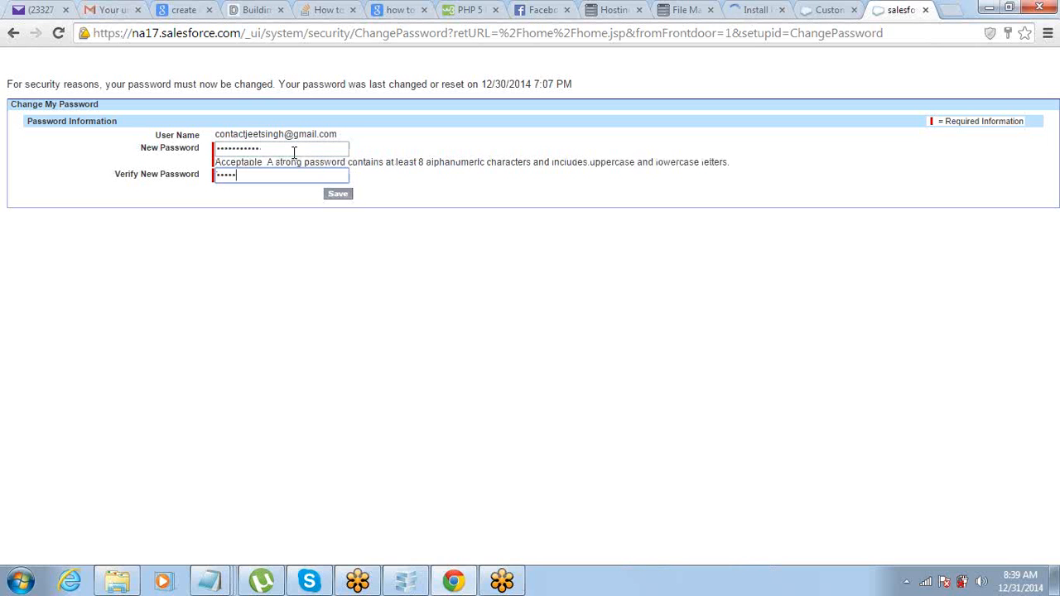
{"action": "type", "text": "•••••••••••"}
{"action": "left_click", "coordinate": [336, 199]}
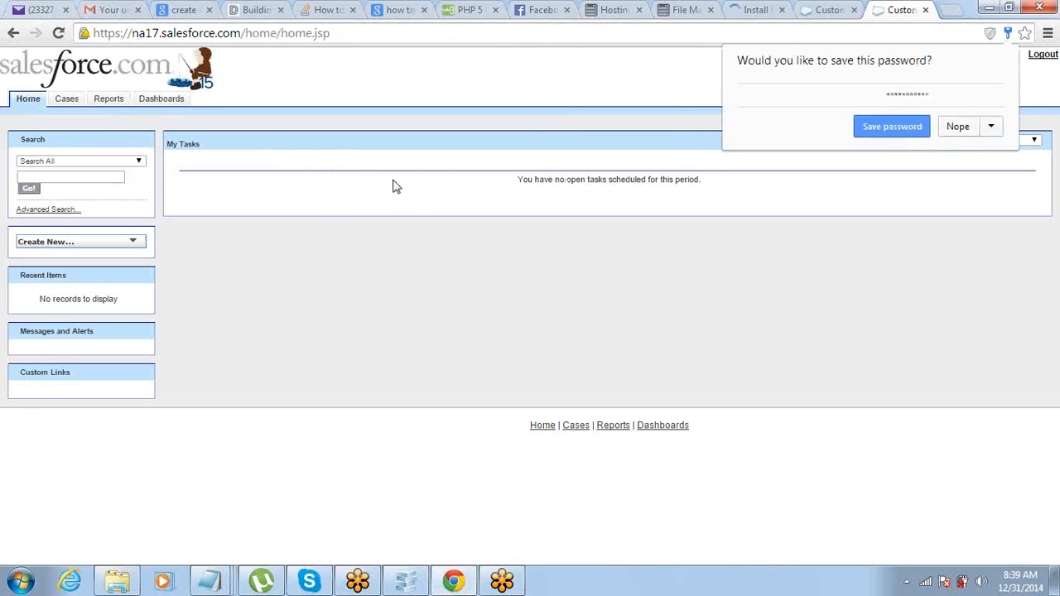
Step: Dismiss the save-password offer and go to the portal's Cases area
{"action": "left_click", "coordinate": [421, 67]}
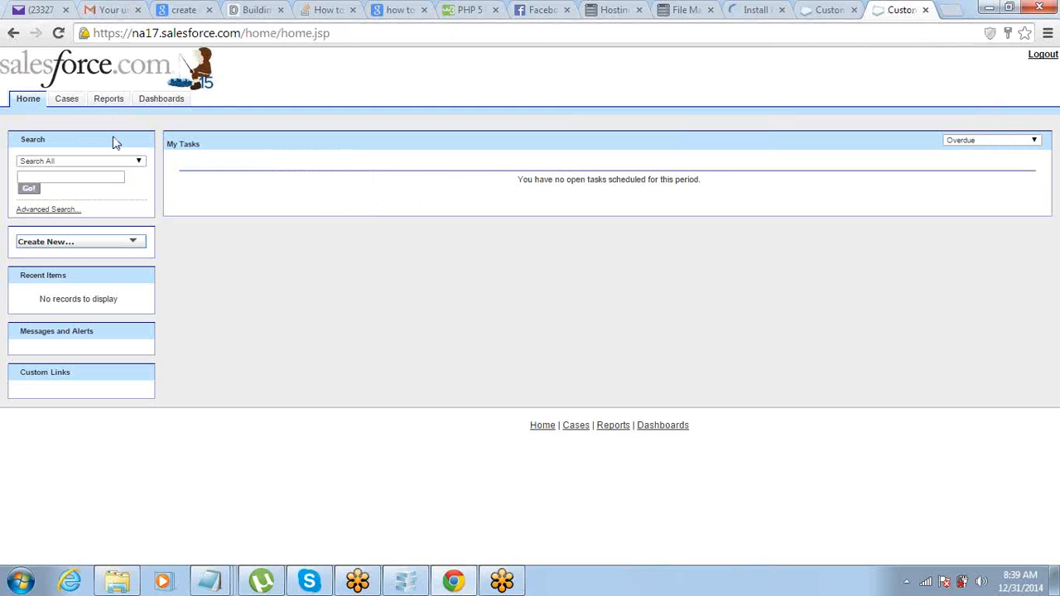
{"action": "left_click", "coordinate": [140, 162]}
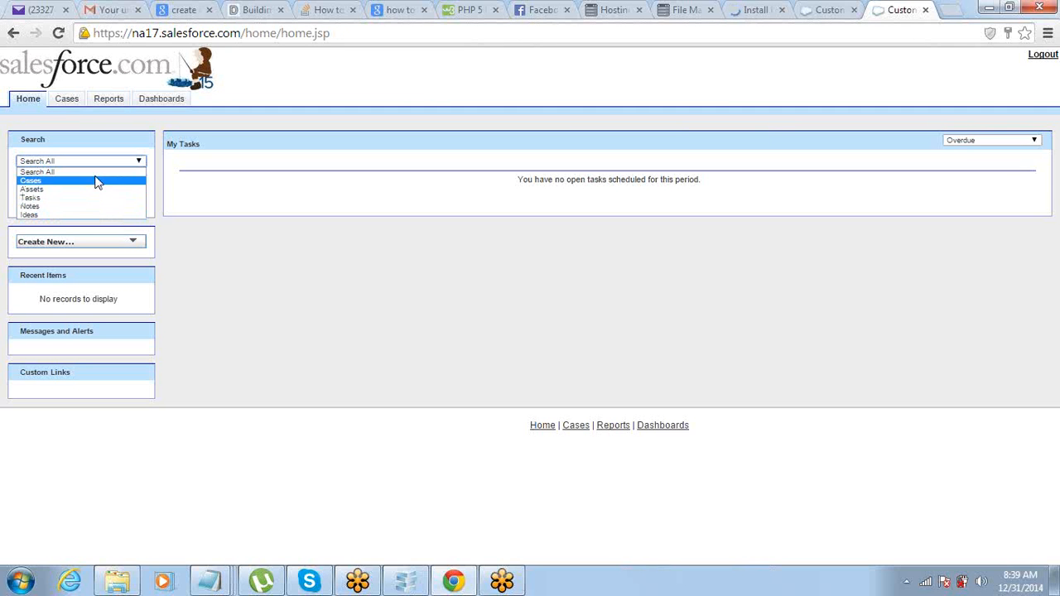
{"action": "left_click", "coordinate": [67, 100]}
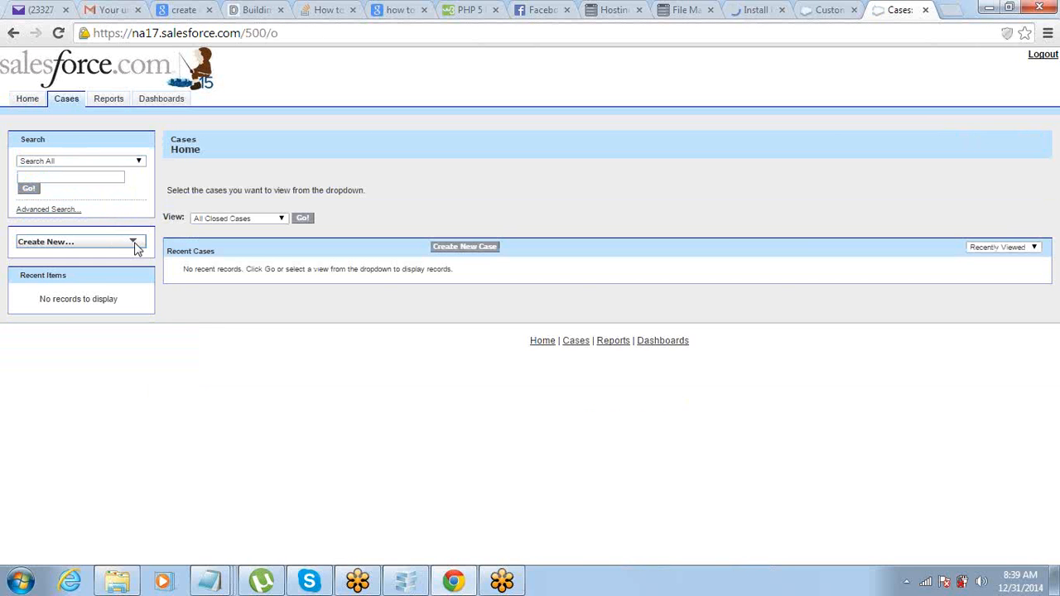
{"action": "left_click", "coordinate": [135, 243]}
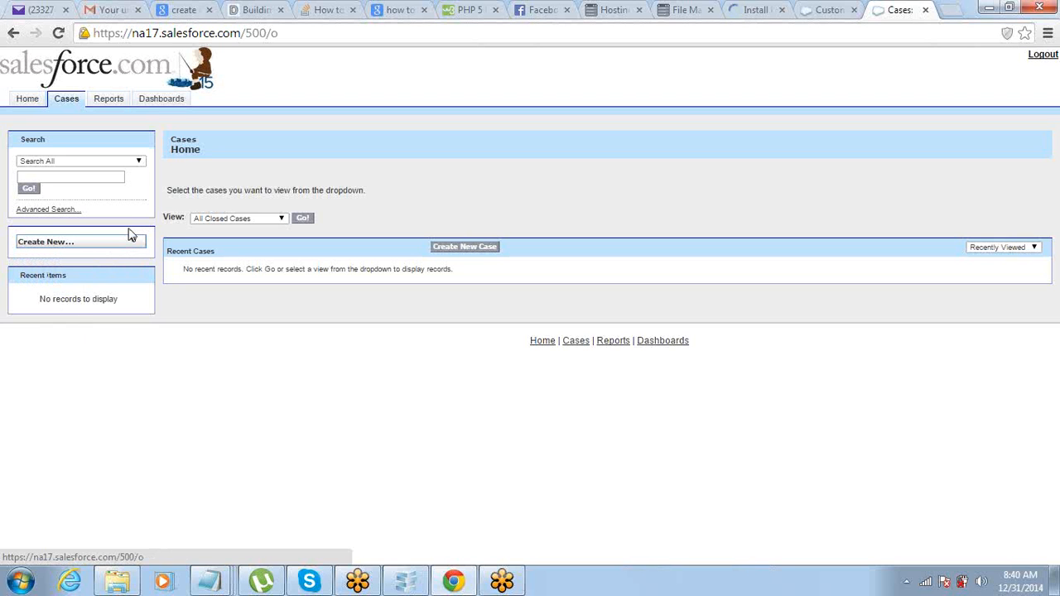
Step: Start a blank New Case with the portal user as contact
{"action": "left_click", "coordinate": [139, 162]}
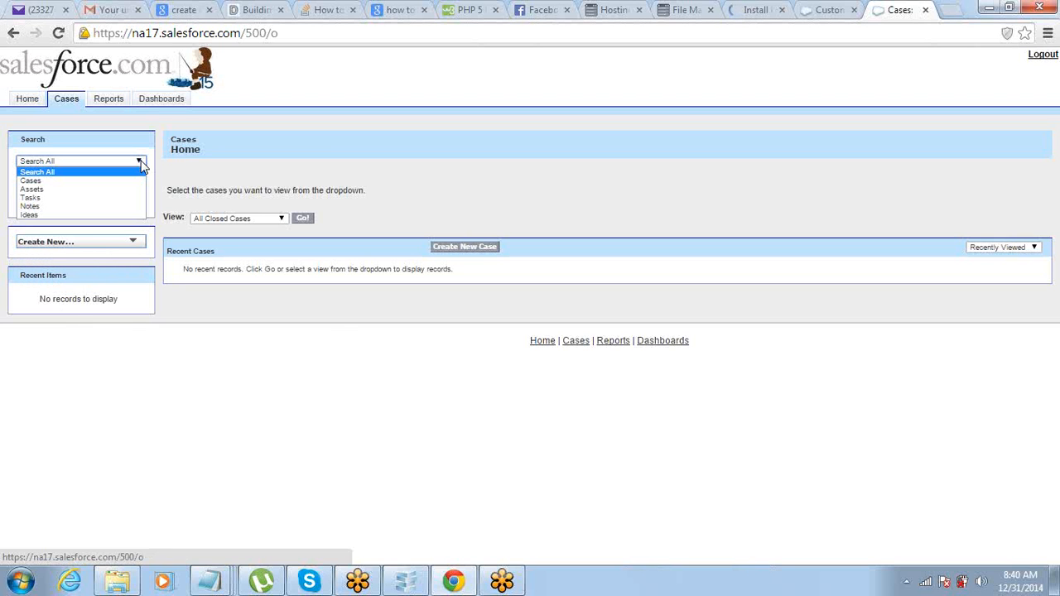
{"action": "left_click", "coordinate": [139, 345]}
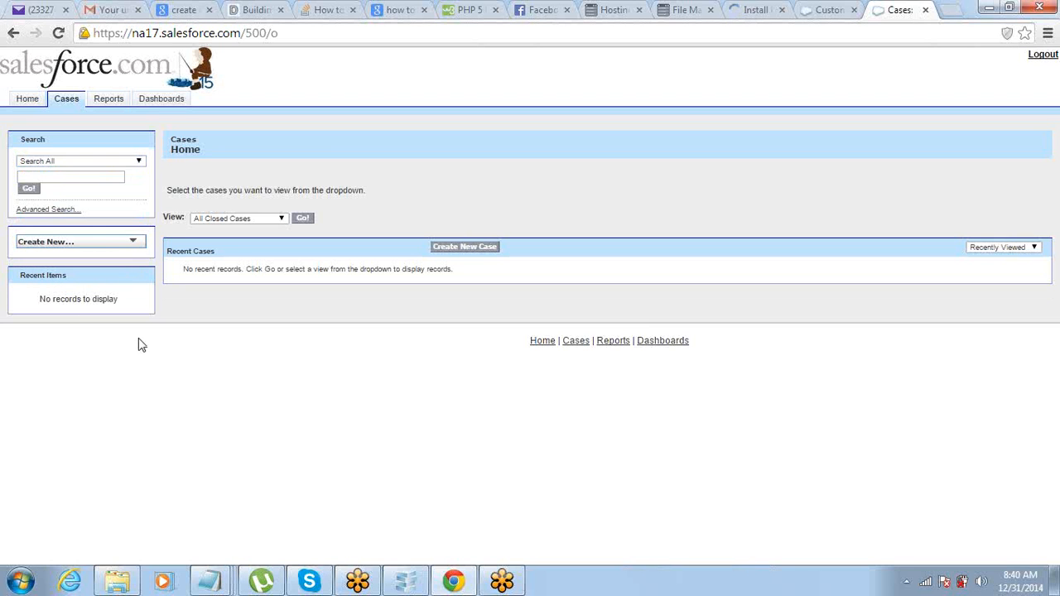
{"action": "left_click", "coordinate": [454, 251]}
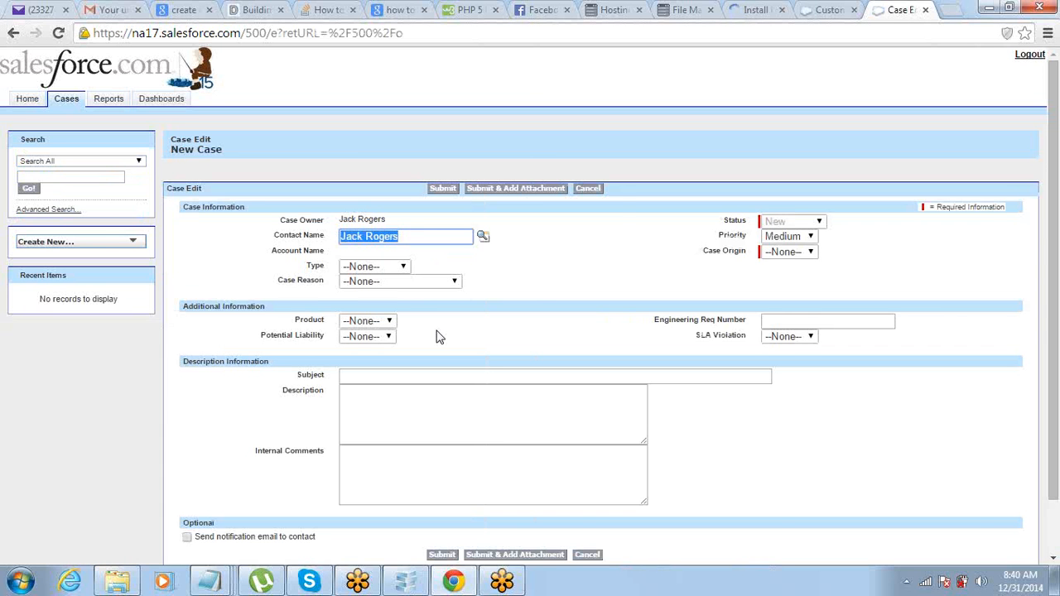
Step: Cancel the Case Edit form without saving, returning to Cases Home
{"action": "scroll", "coordinate": [572, 288], "scroll_direction": "down", "scroll_amount": 2}
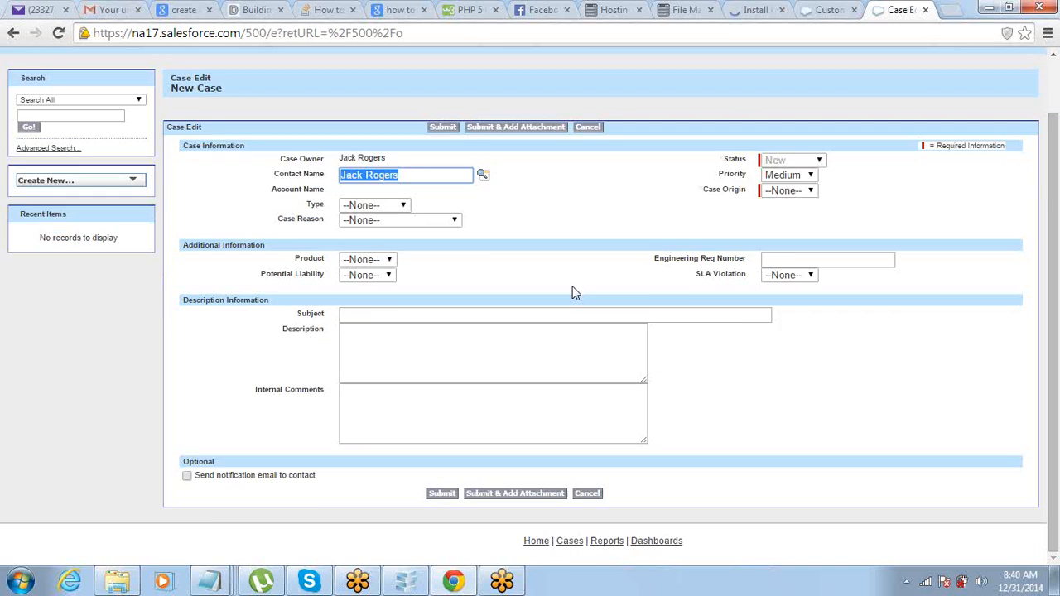
{"action": "scroll", "coordinate": [572, 288], "scroll_direction": "up", "scroll_amount": 2}
{"action": "left_click", "coordinate": [583, 190]}
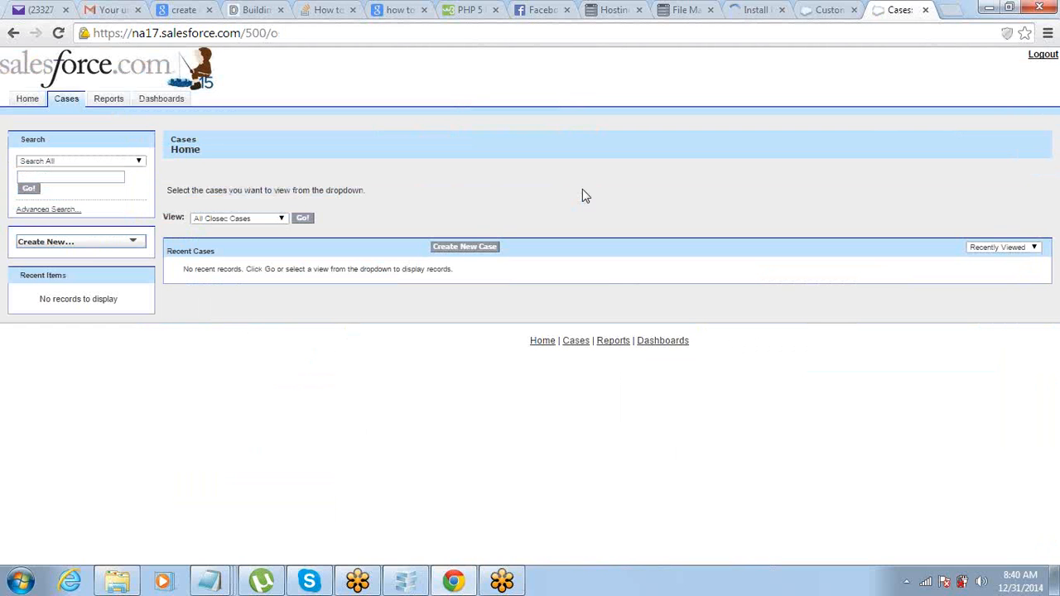
{"action": "mouse_move", "coordinate": [213, 582]}
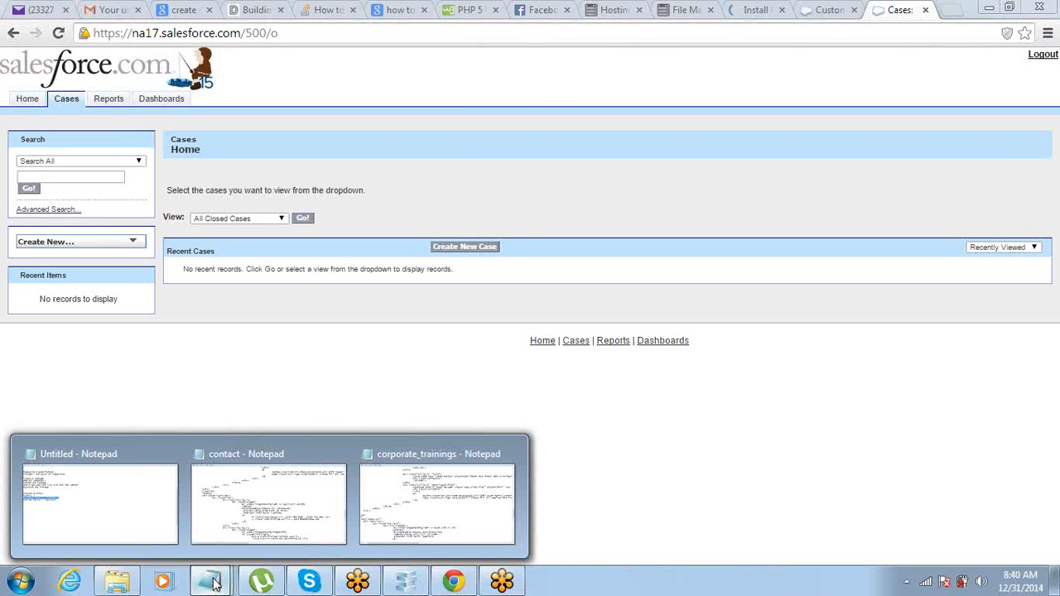
{"action": "left_click", "coordinate": [82, 530]}
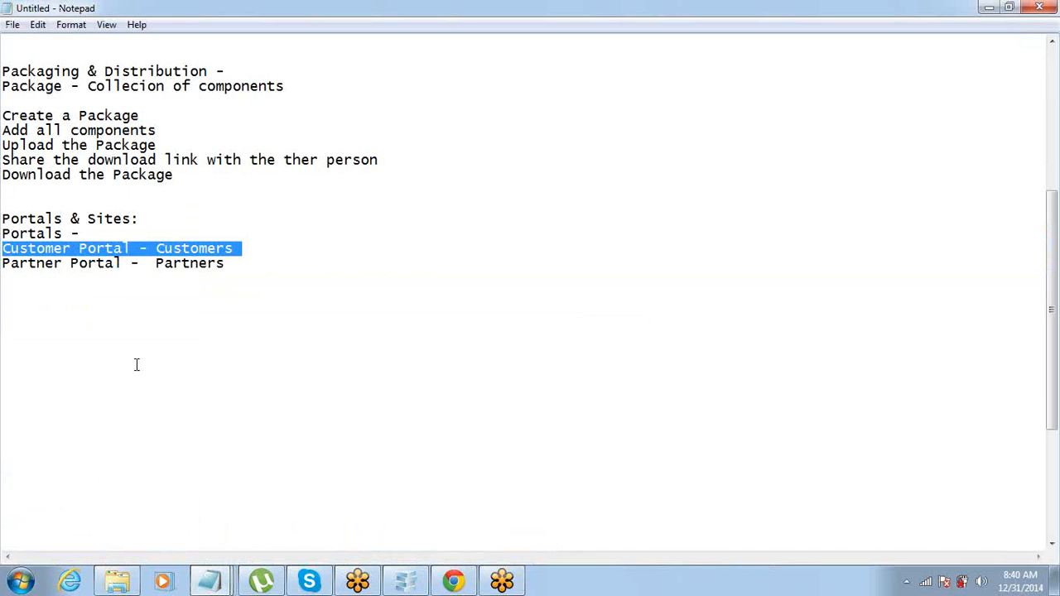
{"action": "left_click", "coordinate": [259, 255]}
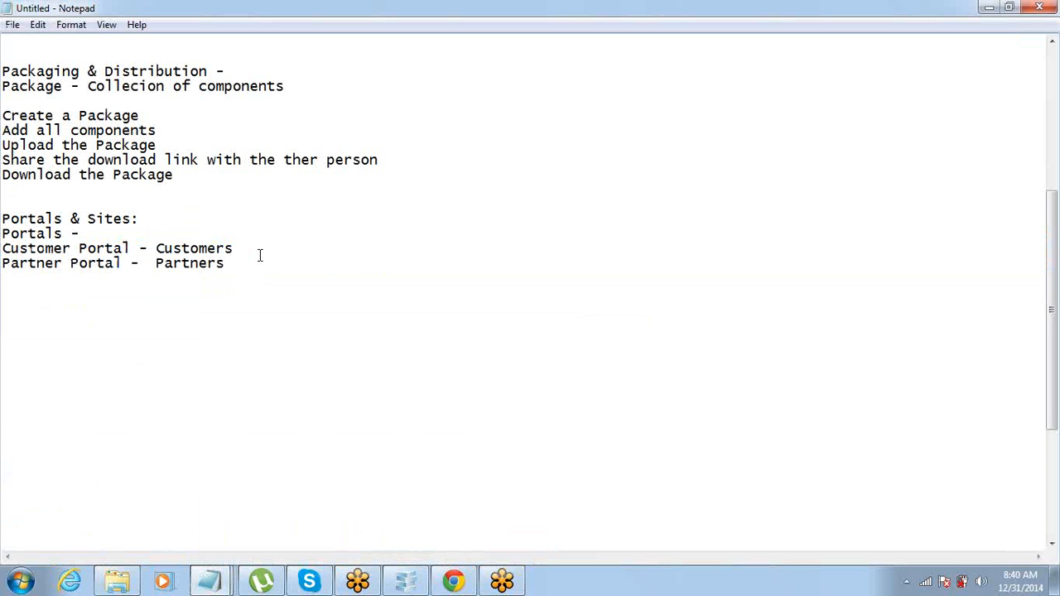
{"action": "left_click_drag", "start_coordinate": [223, 265], "coordinate": [2, 264]}
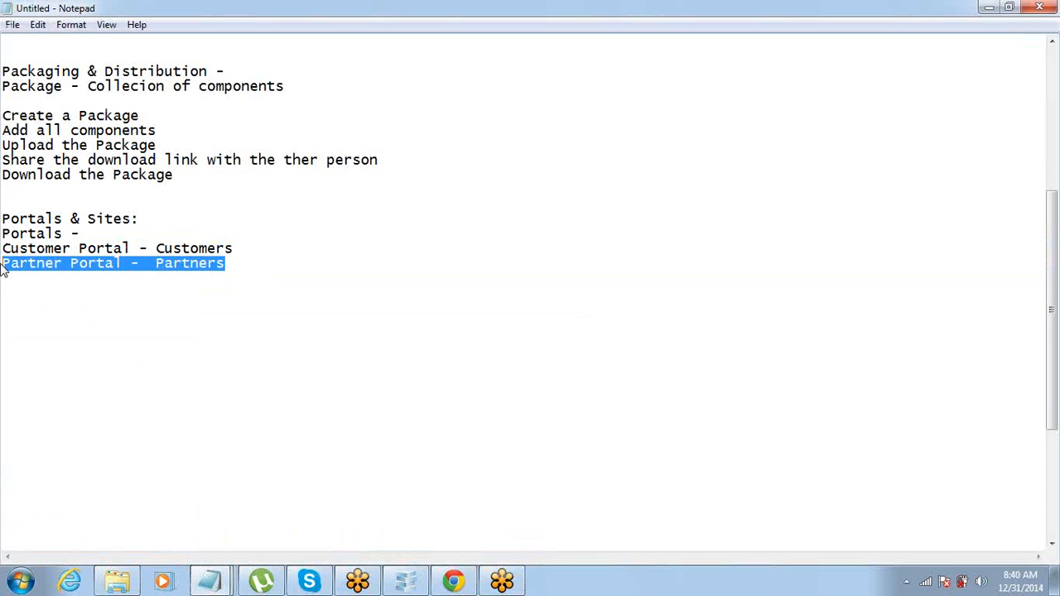
{"action": "left_click", "coordinate": [456, 585]}
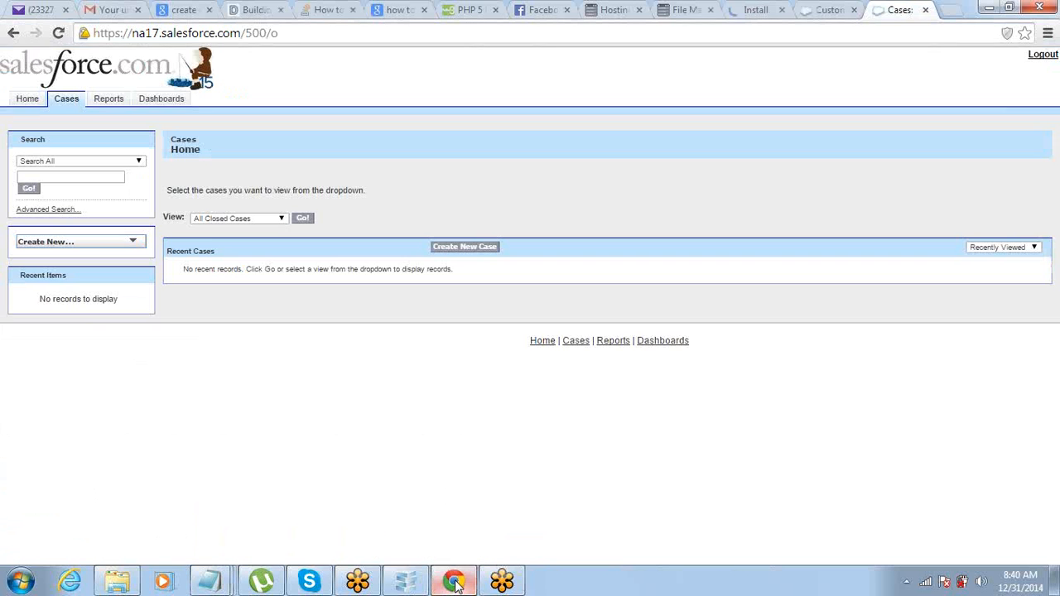
Step: Try reaching Setup as the portal user, then log out from the user menu
{"action": "left_click", "coordinate": [826, 9]}
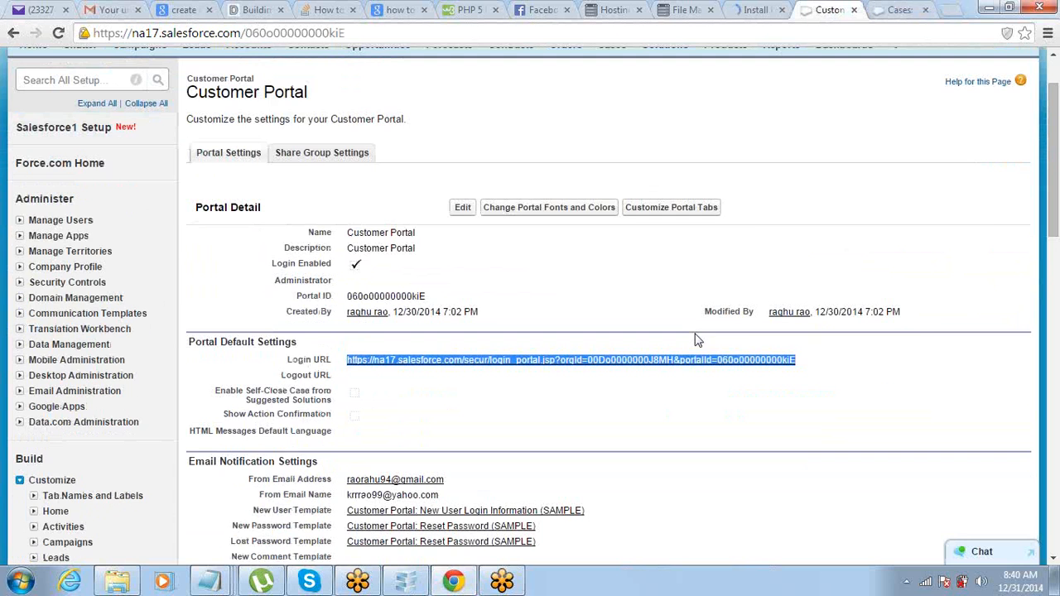
{"action": "scroll", "coordinate": [754, 229], "scroll_direction": "up", "scroll_amount": 1}
{"action": "left_click", "coordinate": [867, 76]}
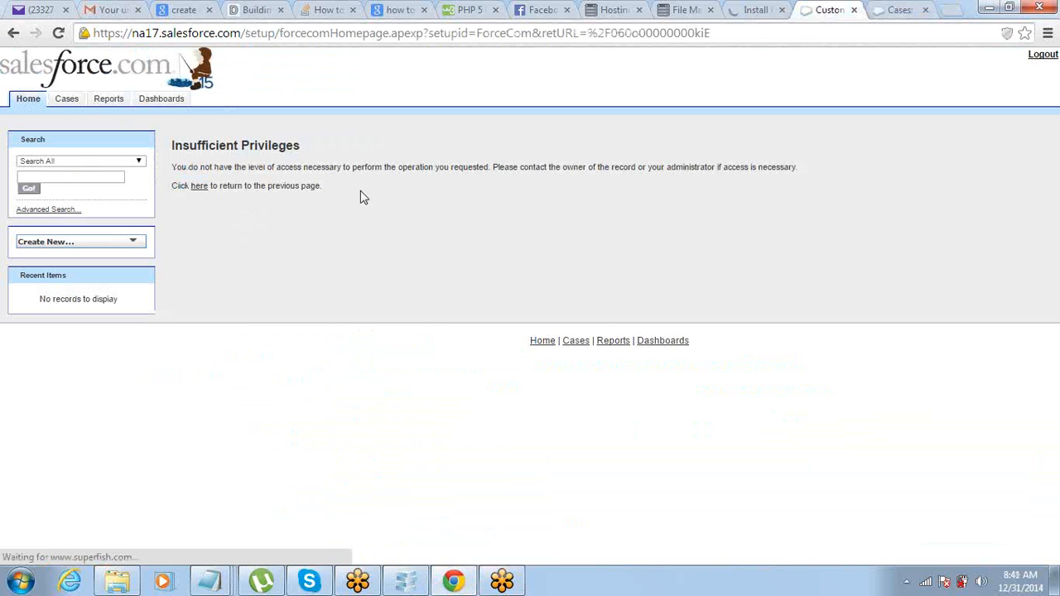
{"action": "left_click", "coordinate": [810, 34]}
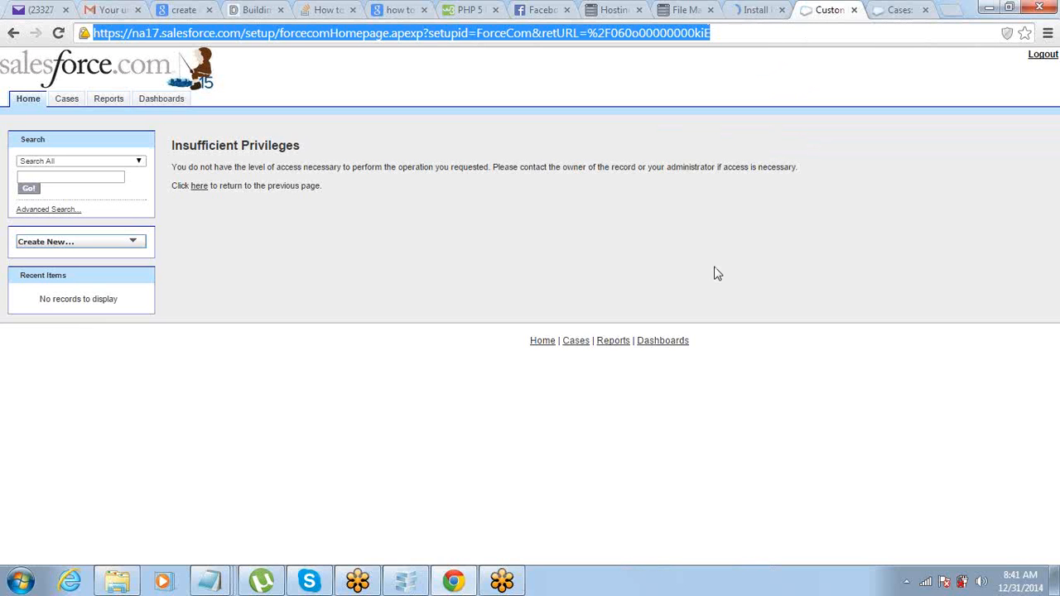
{"action": "left_click", "coordinate": [1049, 23]}
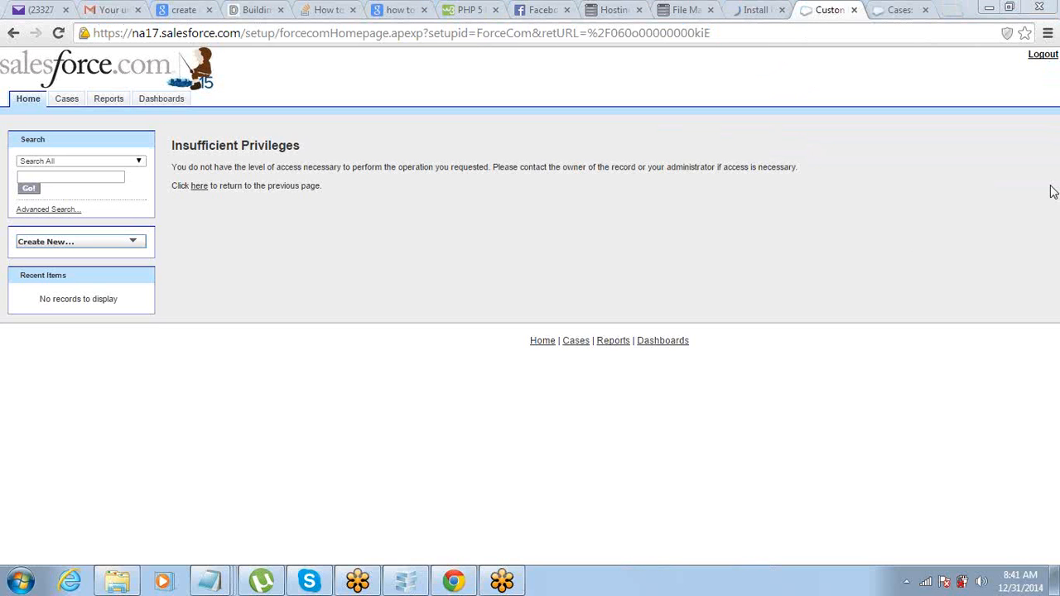
{"action": "left_click", "coordinate": [1046, 57]}
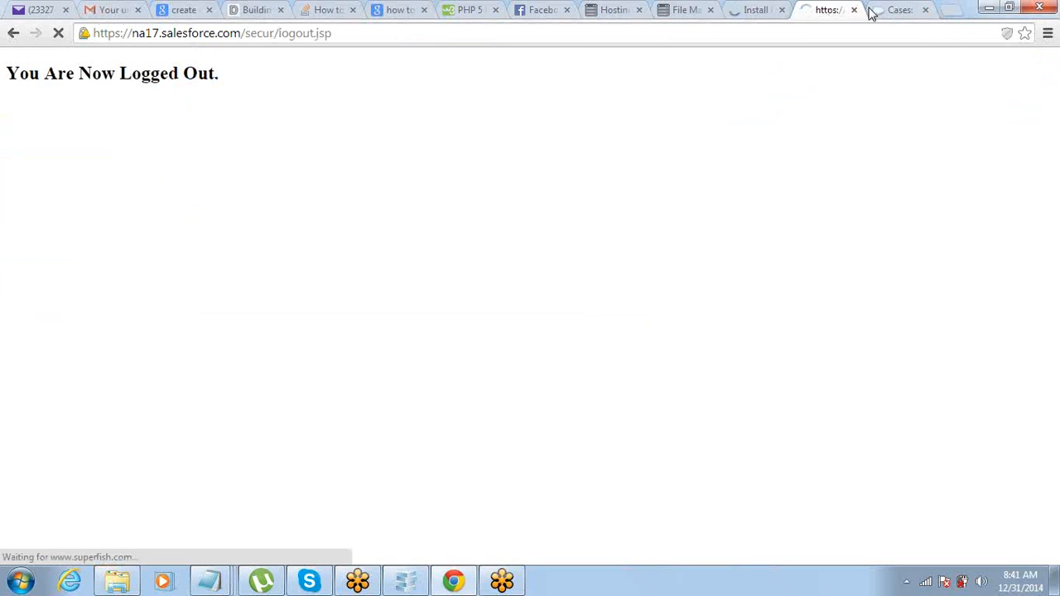
Step: Close the Cases tab, go to salesforce.com and bring up the login form
{"action": "left_click", "coordinate": [925, 10]}
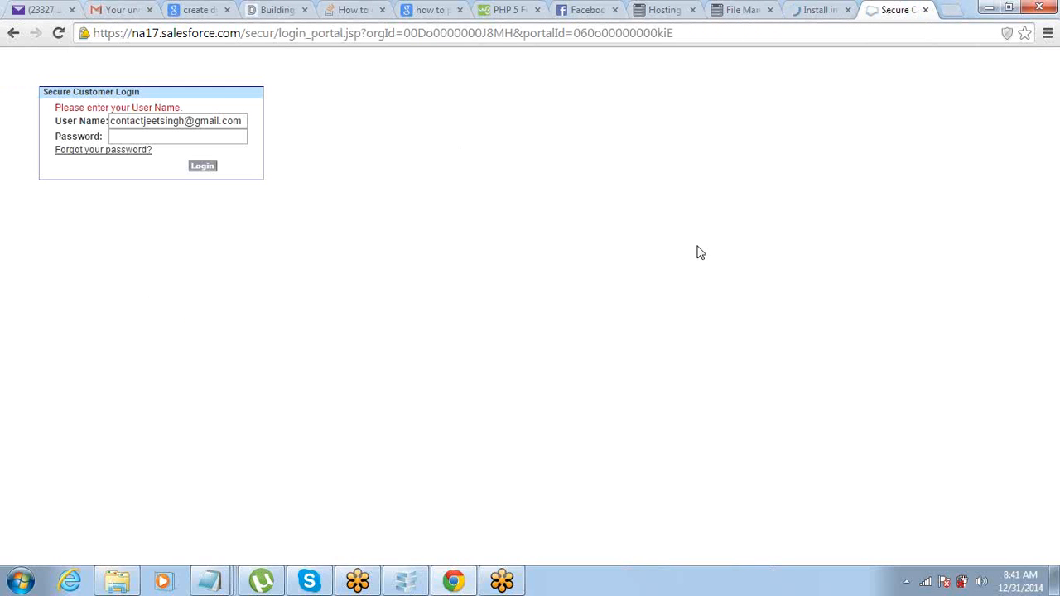
{"action": "left_click", "coordinate": [687, 38]}
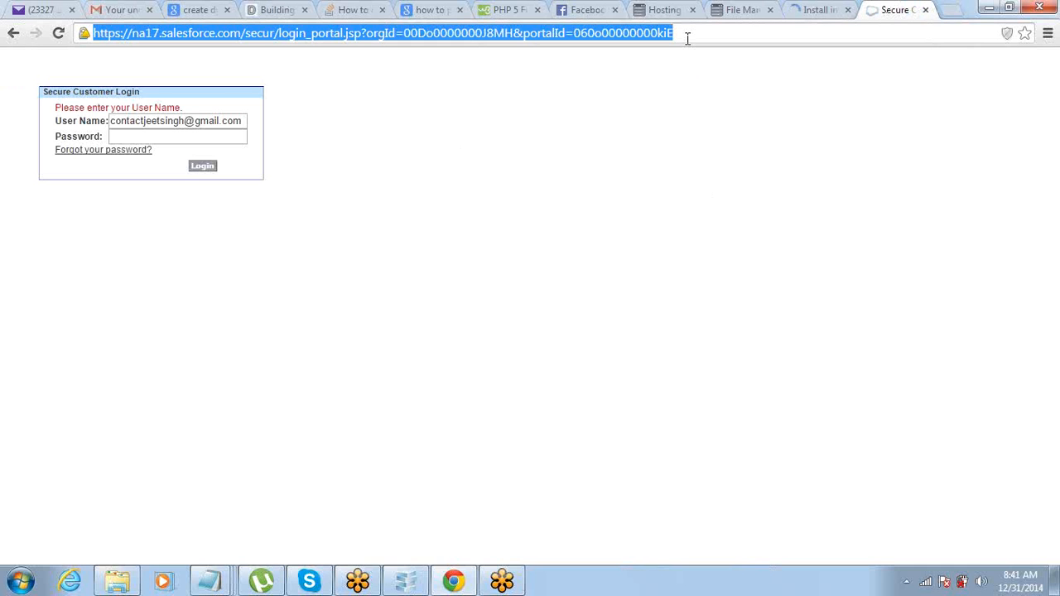
{"action": "type", "text": "salesforce.com"}
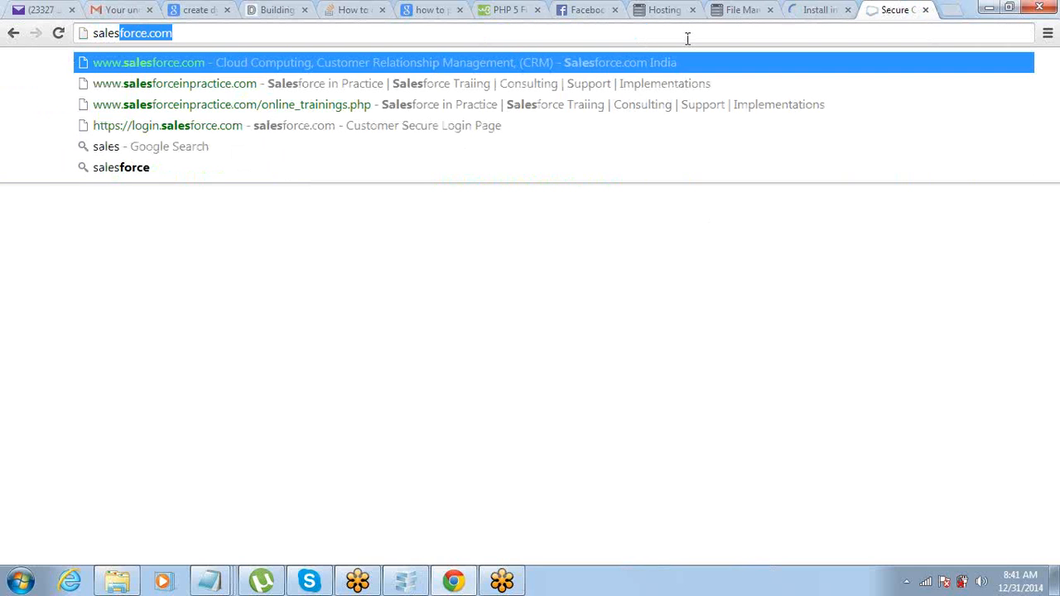
{"action": "key", "text": "Return"}
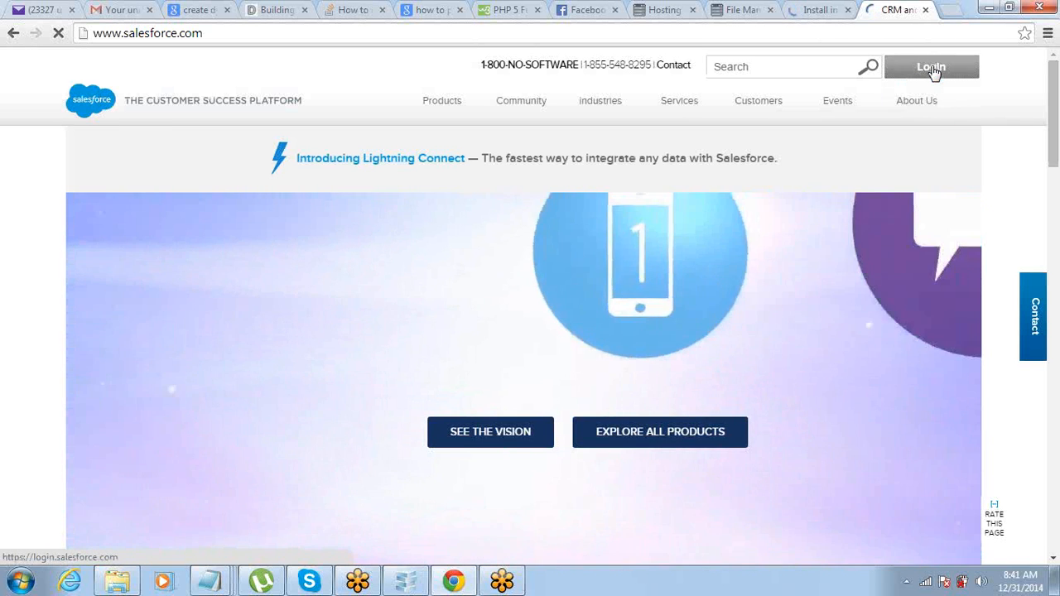
{"action": "left_click", "coordinate": [932, 69]}
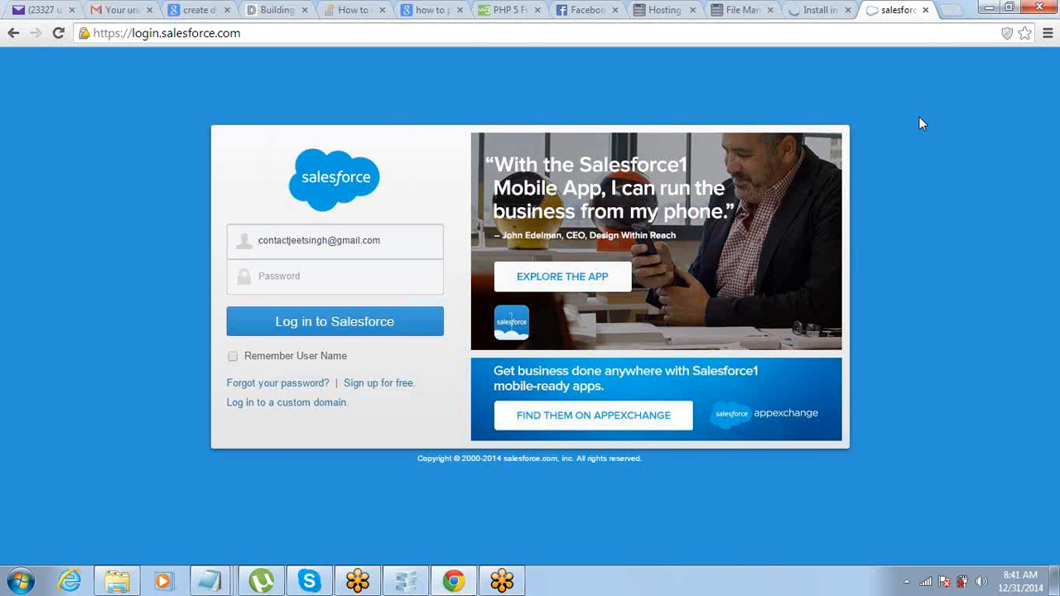
Step: Log in with the saved admin username and its password
{"action": "left_click", "coordinate": [407, 239]}
{"action": "key", "text": "ctrl+a"}
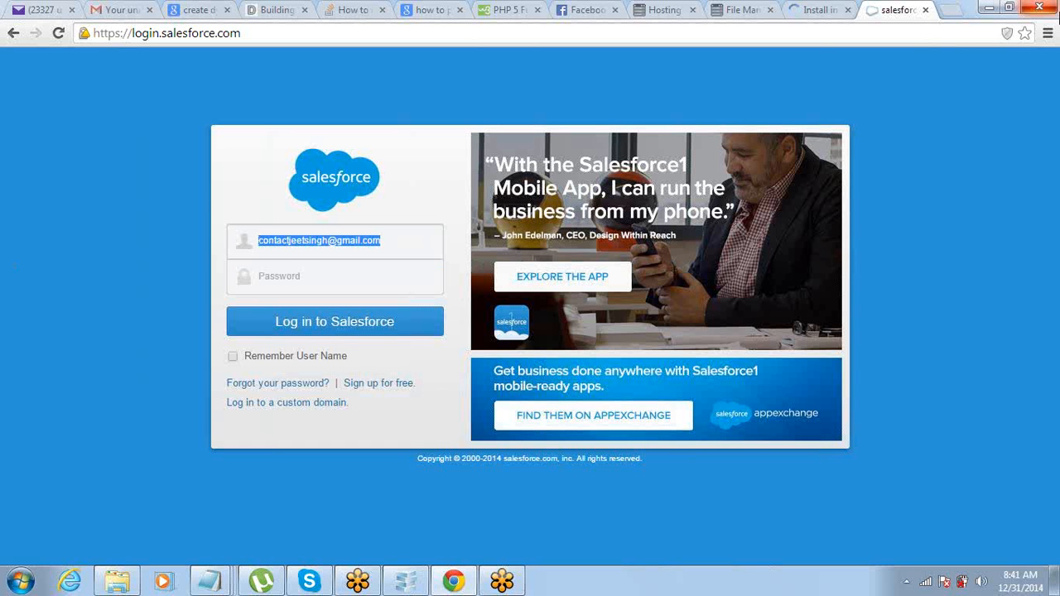
{"action": "type", "text": "kr"}
{"action": "key", "text": "Down"}
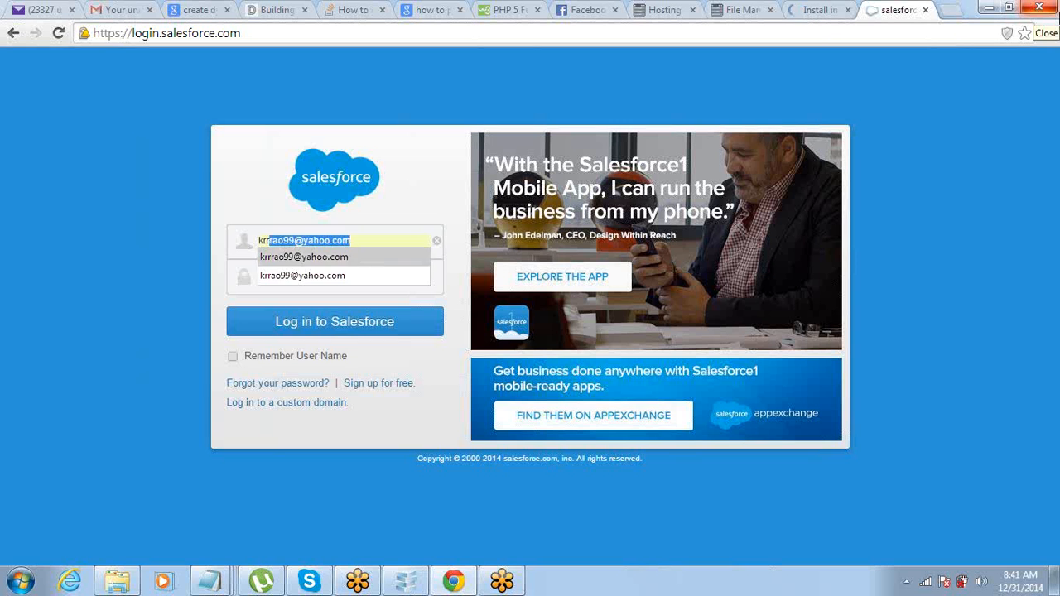
{"action": "key", "text": "Return"}
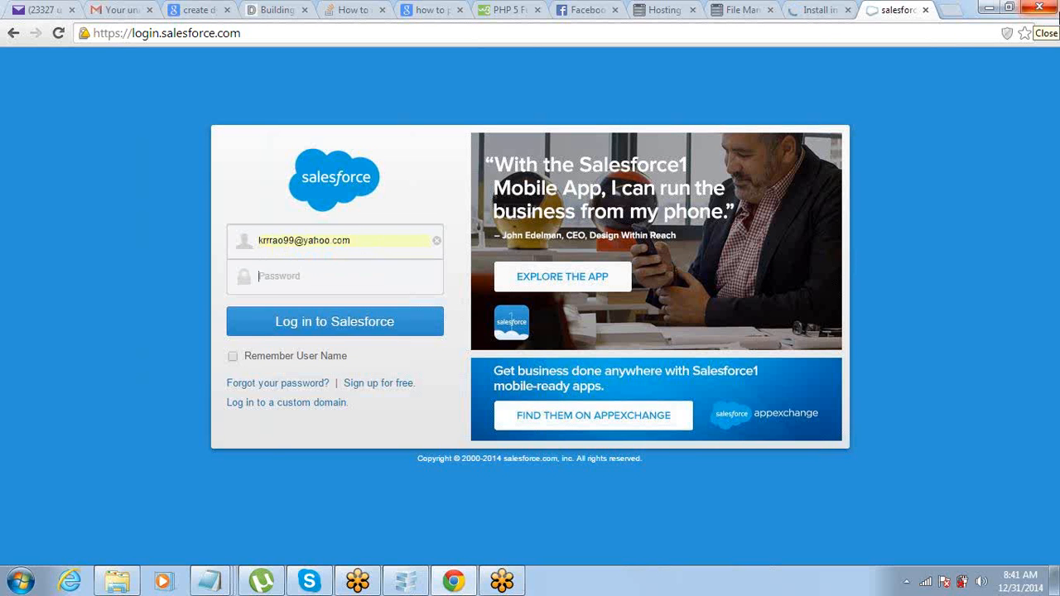
{"action": "key", "text": "Tab"}
{"action": "type", "text": "**********"}
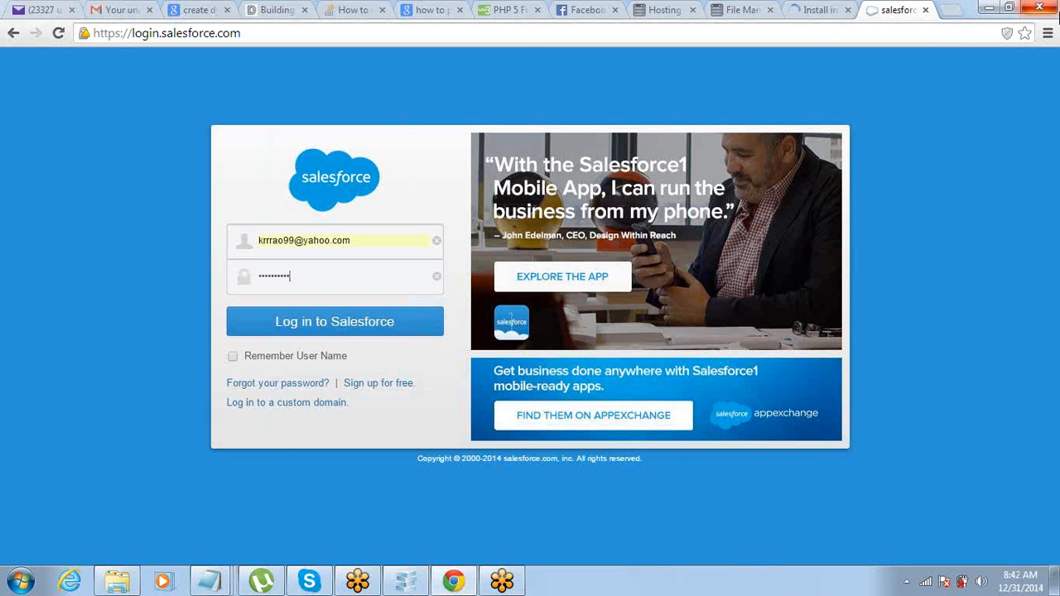
{"action": "key", "text": "Return"}
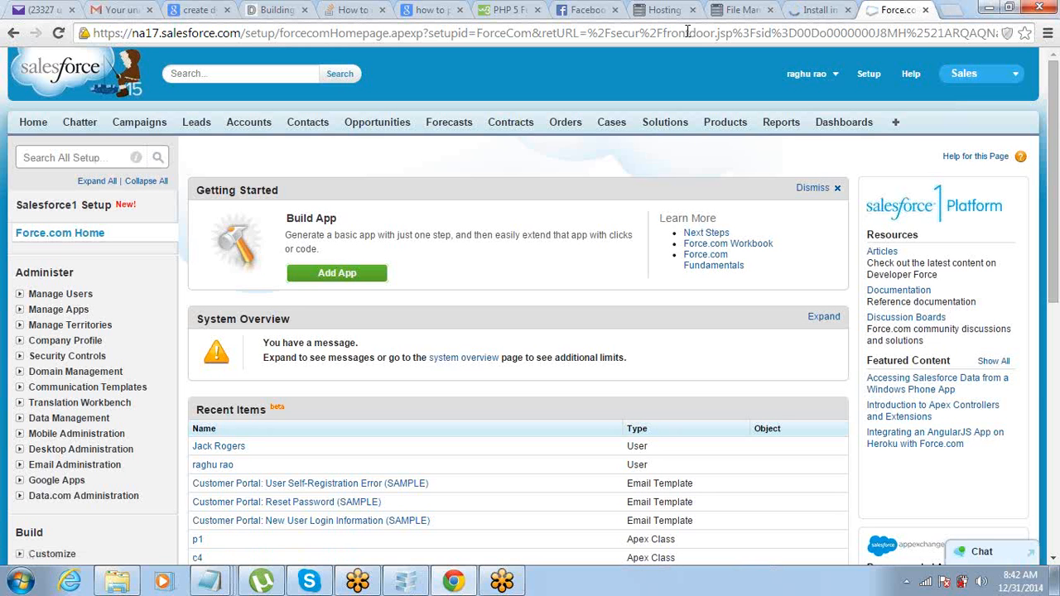
Step: Go through Setup's Build > Customize > Partners menu to its Settings page
{"action": "scroll", "coordinate": [770, 214], "scroll_direction": "down", "scroll_amount": 2}
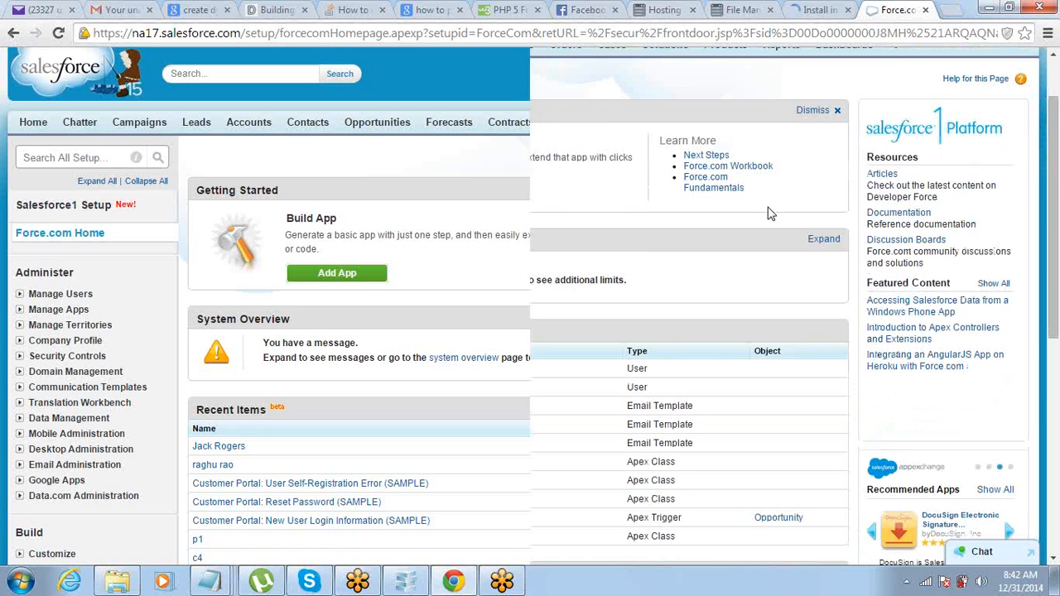
{"action": "scroll", "coordinate": [769, 214], "scroll_direction": "down", "scroll_amount": 1}
{"action": "scroll", "coordinate": [771, 217], "scroll_direction": "up", "scroll_amount": 2}
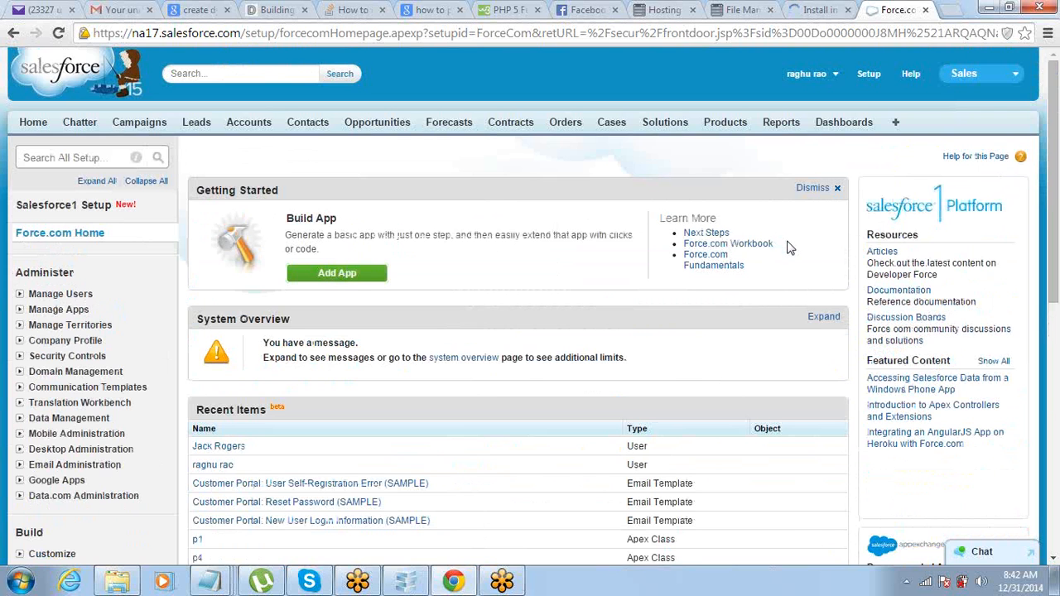
{"action": "scroll", "coordinate": [789, 247], "scroll_direction": "down", "scroll_amount": 3}
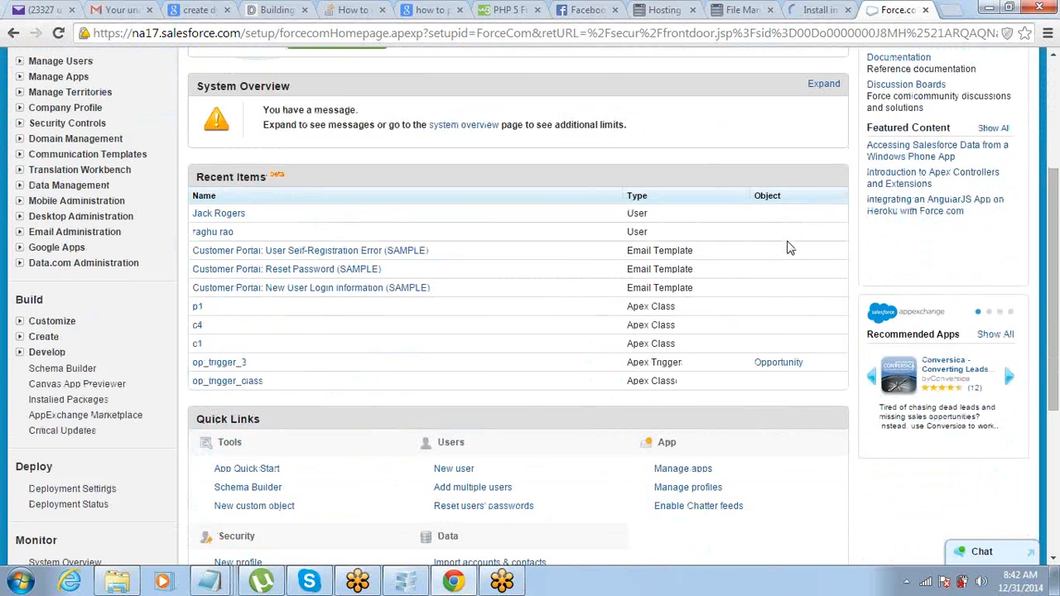
{"action": "scroll", "coordinate": [789, 247], "scroll_direction": "down", "scroll_amount": 1}
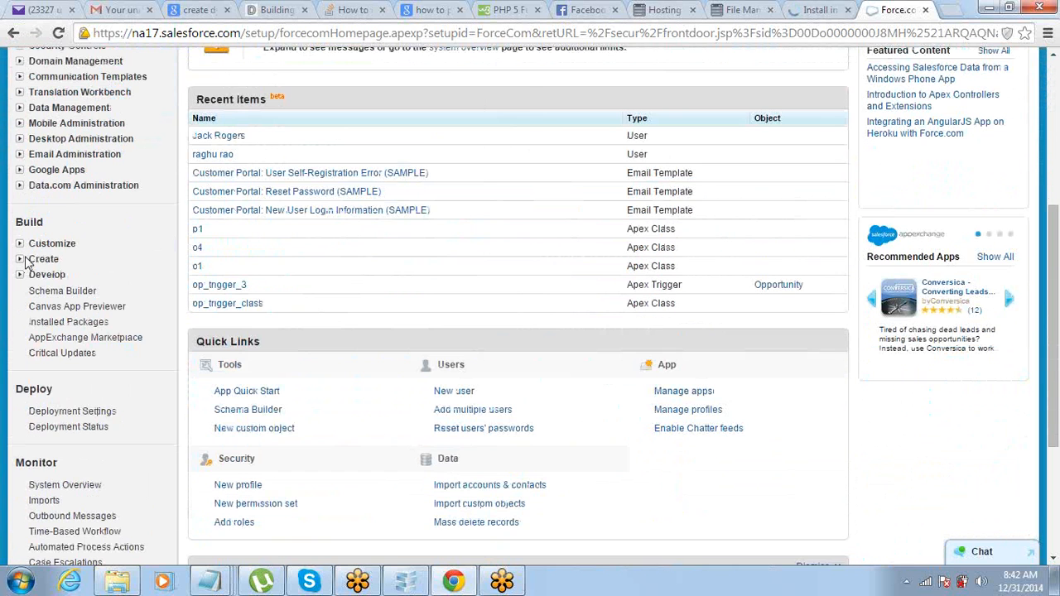
{"action": "scroll", "coordinate": [24, 262], "scroll_direction": "up", "scroll_amount": 2}
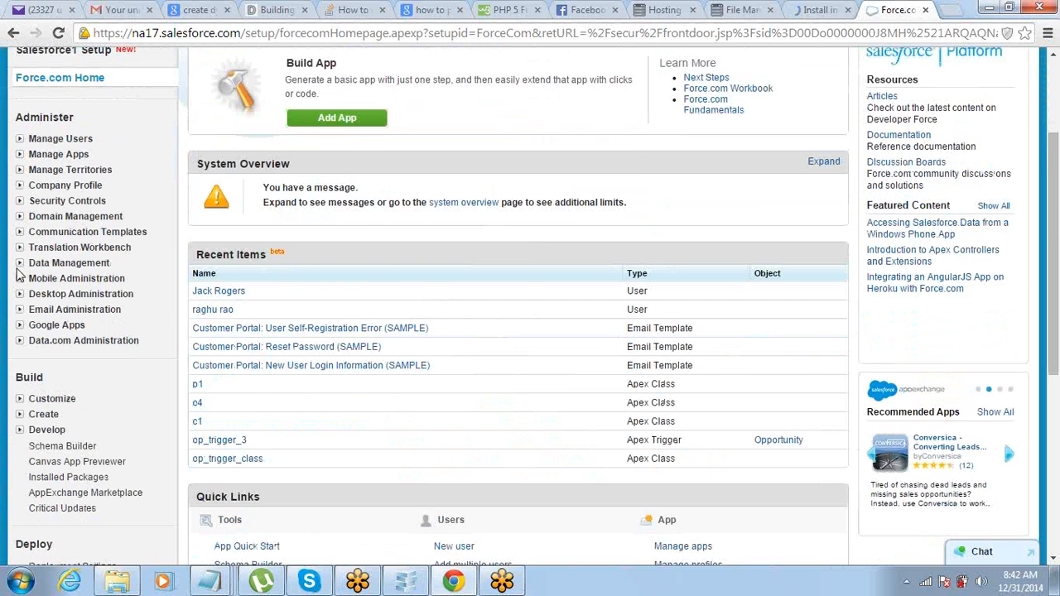
{"action": "scroll", "coordinate": [17, 273], "scroll_direction": "down", "scroll_amount": 3}
{"action": "left_click", "coordinate": [19, 166]}
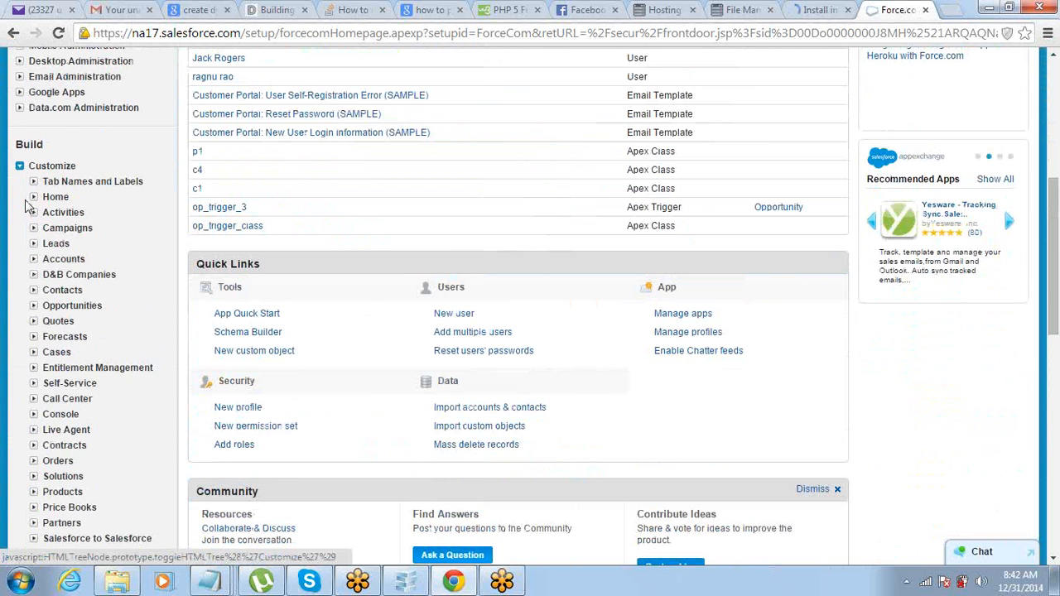
{"action": "scroll", "coordinate": [25, 207], "scroll_direction": "down", "scroll_amount": 5}
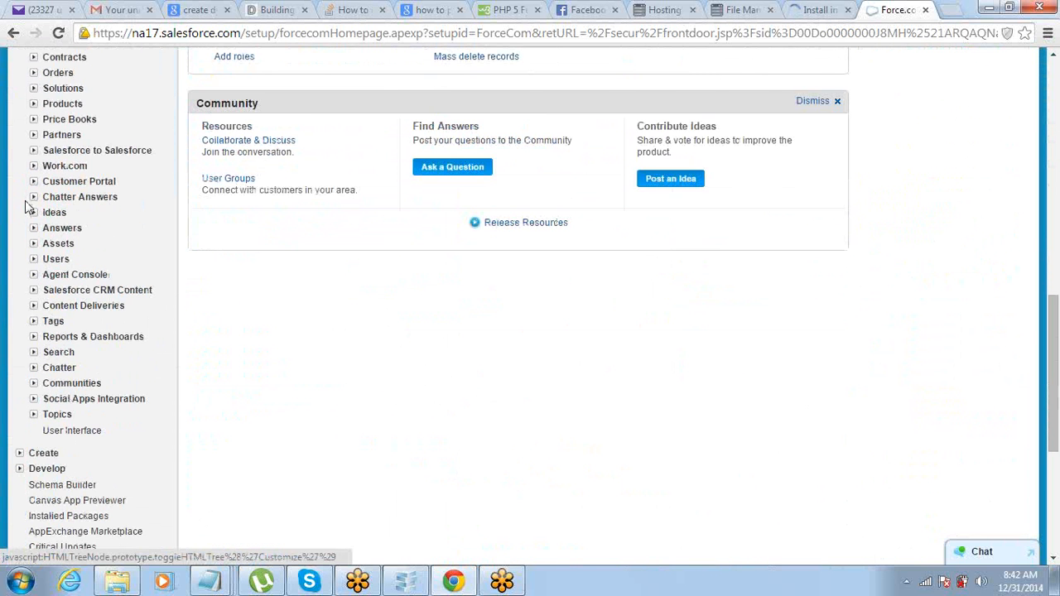
{"action": "left_click", "coordinate": [34, 134]}
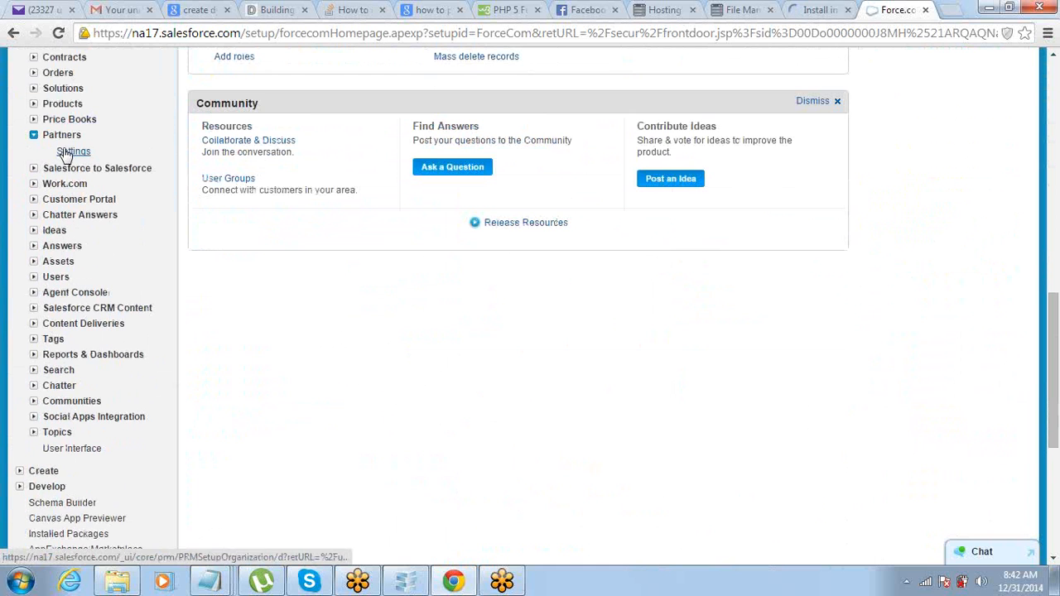
{"action": "left_click", "coordinate": [68, 153]}
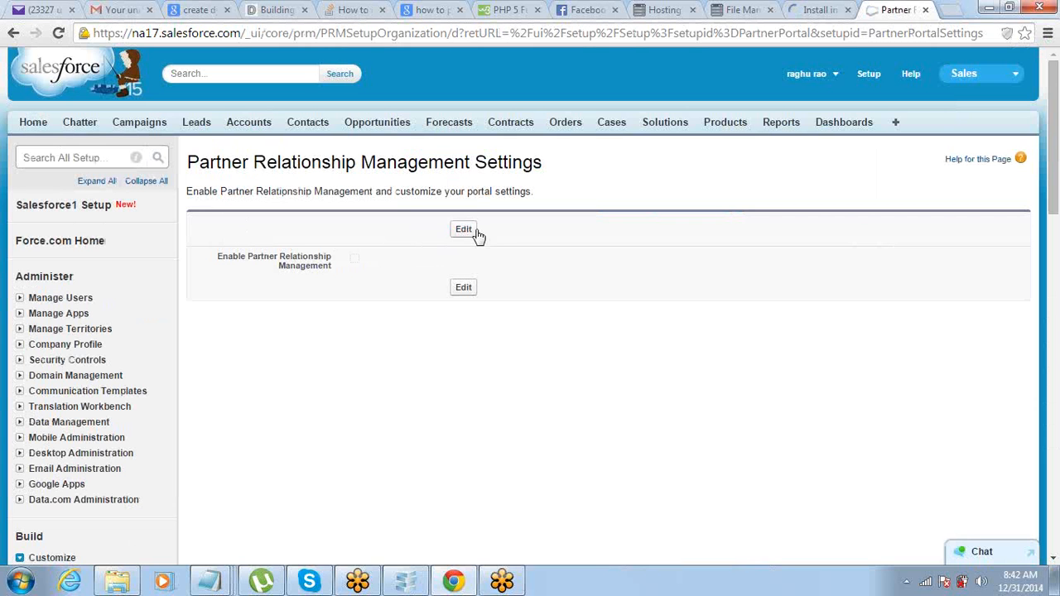
{"action": "left_click", "coordinate": [475, 231]}
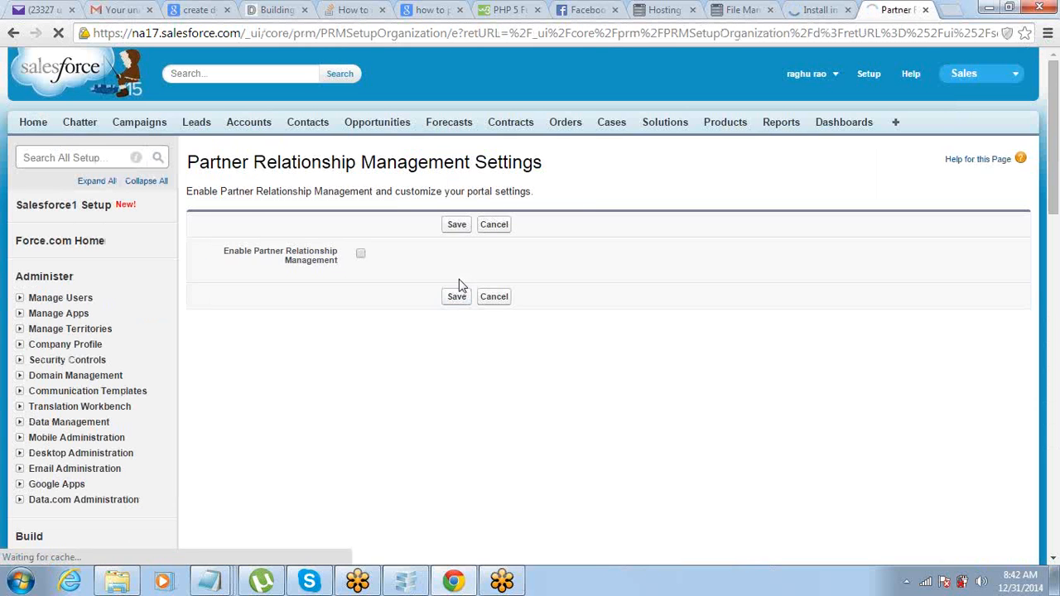
{"action": "left_click", "coordinate": [489, 300]}
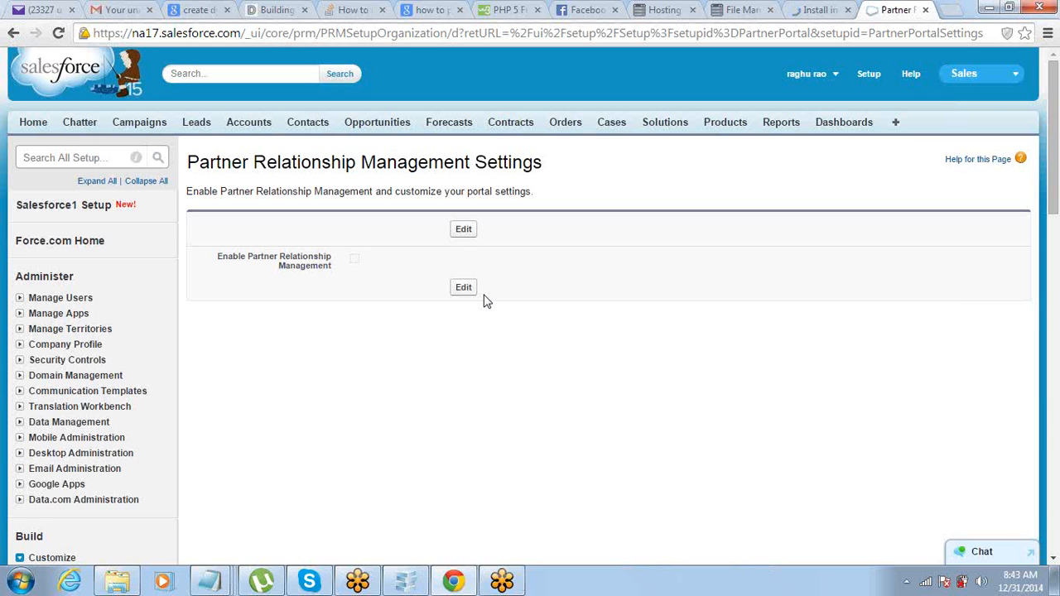
{"action": "mouse_move", "coordinate": [213, 582]}
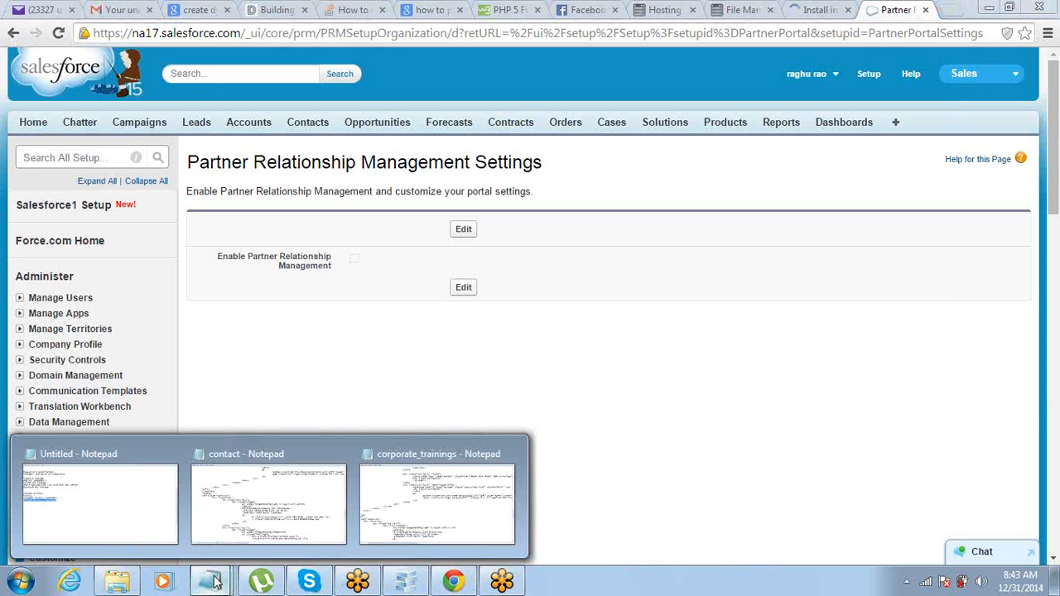
Step: Add a 'Sites -' line below 'Partner Portal - Partners' in the untitled notes
{"action": "left_click", "coordinate": [165, 520]}
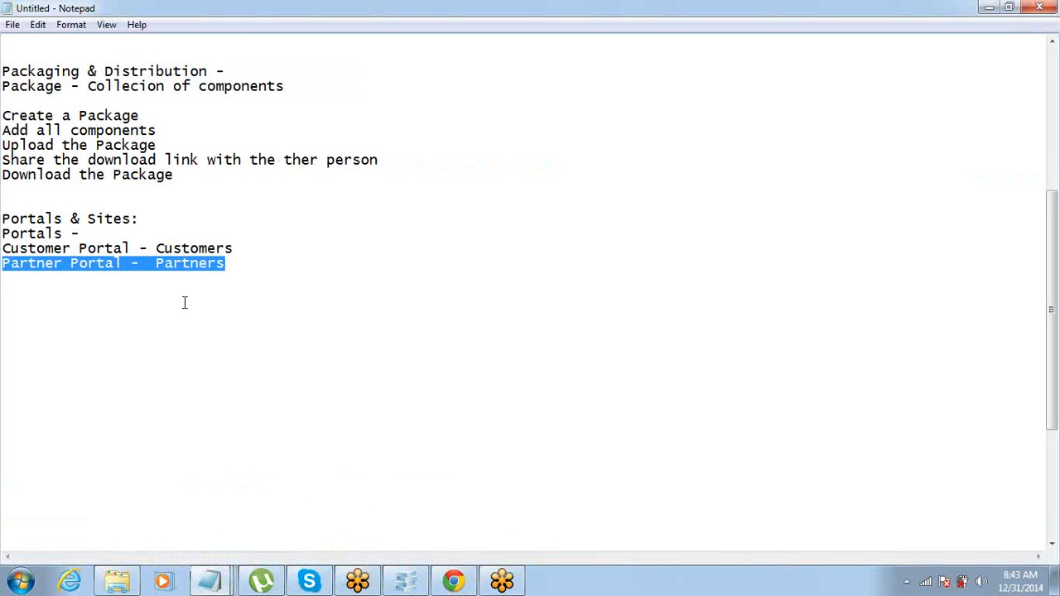
{"action": "left_click", "coordinate": [272, 261]}
{"action": "scroll", "coordinate": [278, 263], "scroll_direction": "down", "scroll_amount": 1}
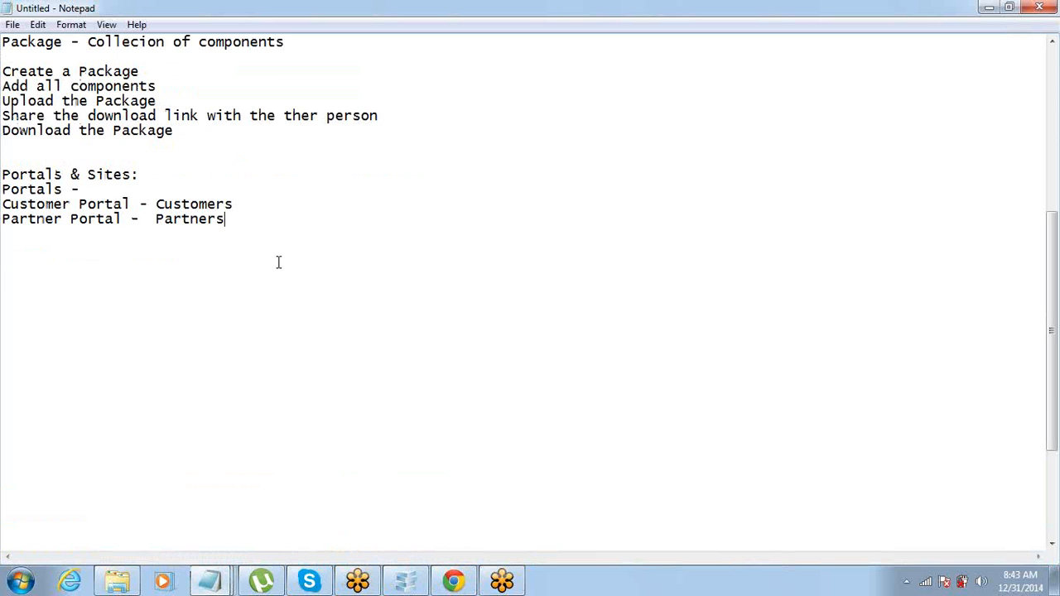
{"action": "key", "text": "Return"}
{"action": "key", "text": "Return"}
{"action": "key", "text": "Return"}
{"action": "type", "text": "Site"}
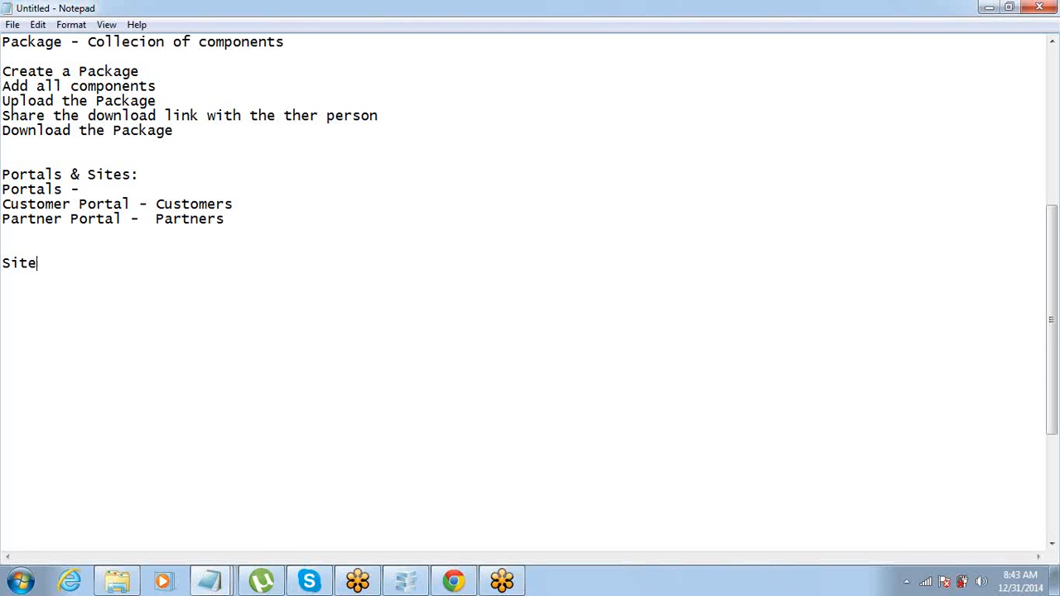
{"action": "type", "text": "s -"}
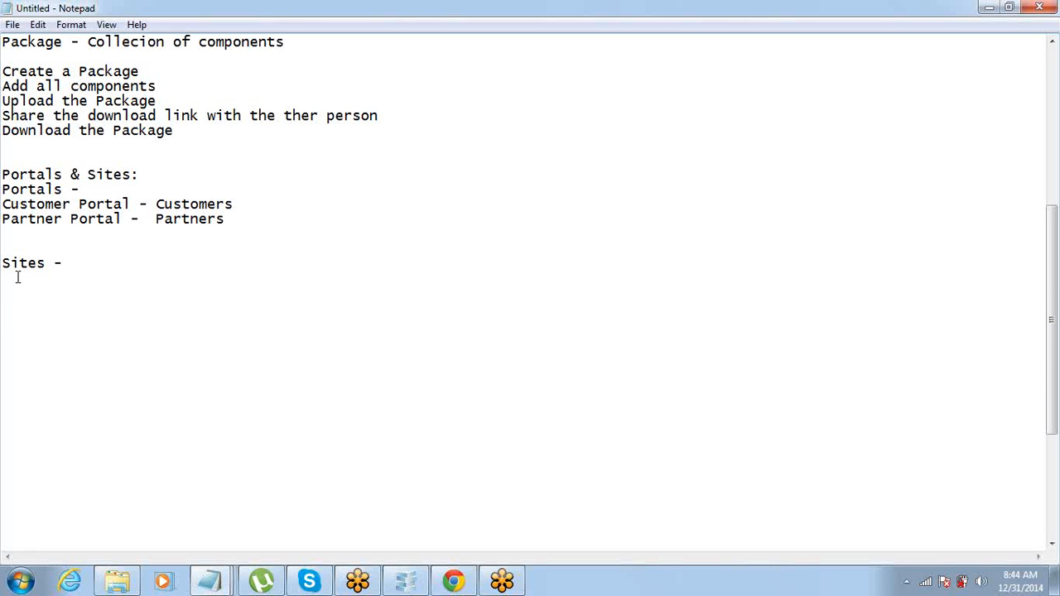
Step: Add a new line below 'Sites -' in the notes, then go back to Chrome
{"action": "left_click", "coordinate": [154, 263]}
{"action": "key", "text": "Return"}
{"action": "left_click", "coordinate": [449, 583]}
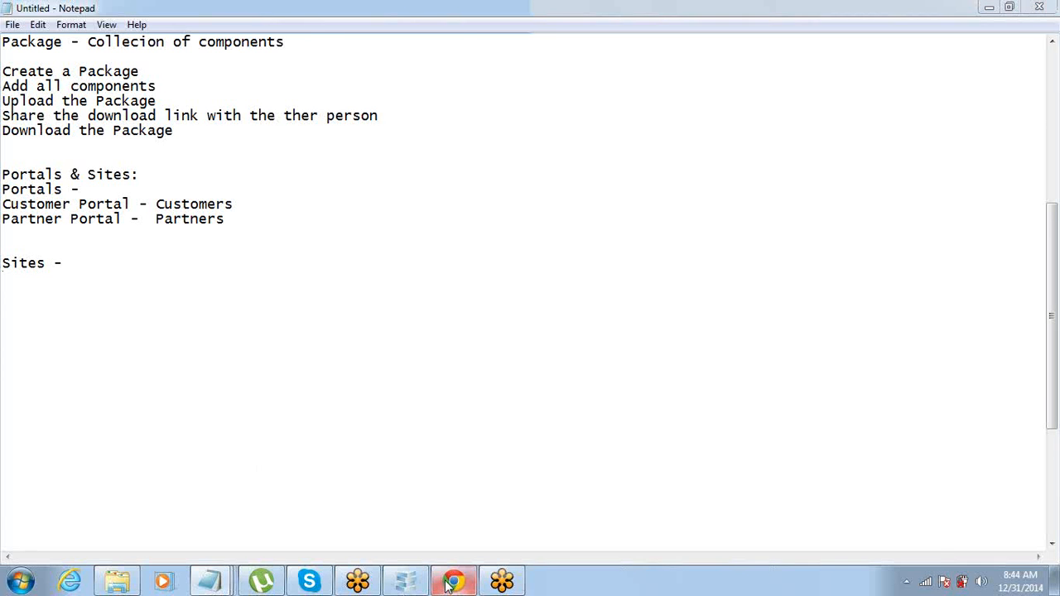
Step: Collapse Customize and open Build > Develop > Sites in the Setup menu
{"action": "scroll", "coordinate": [445, 391], "scroll_direction": "down", "scroll_amount": 4}
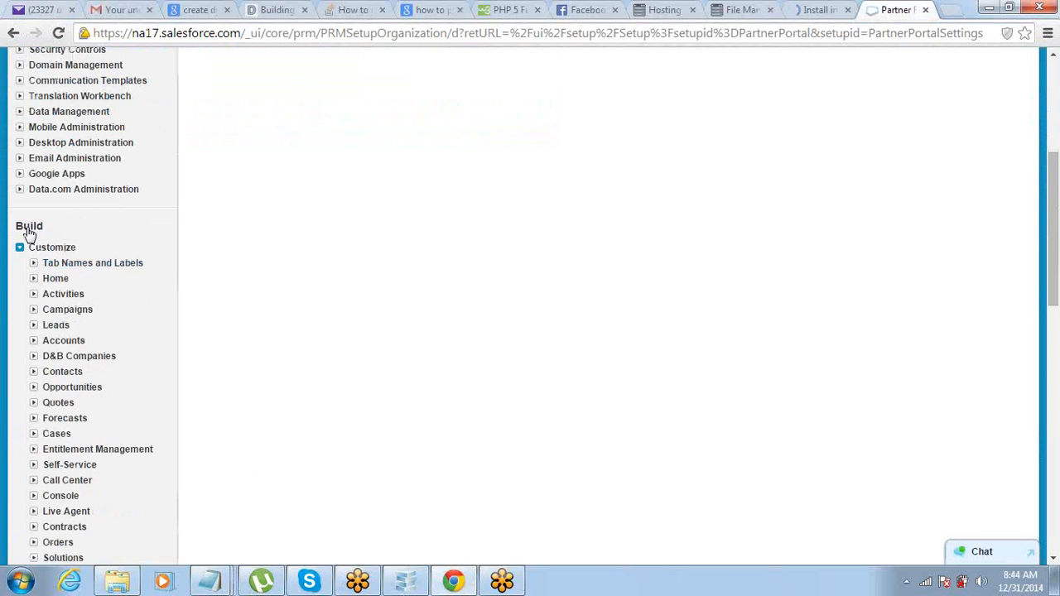
{"action": "left_click", "coordinate": [19, 248]}
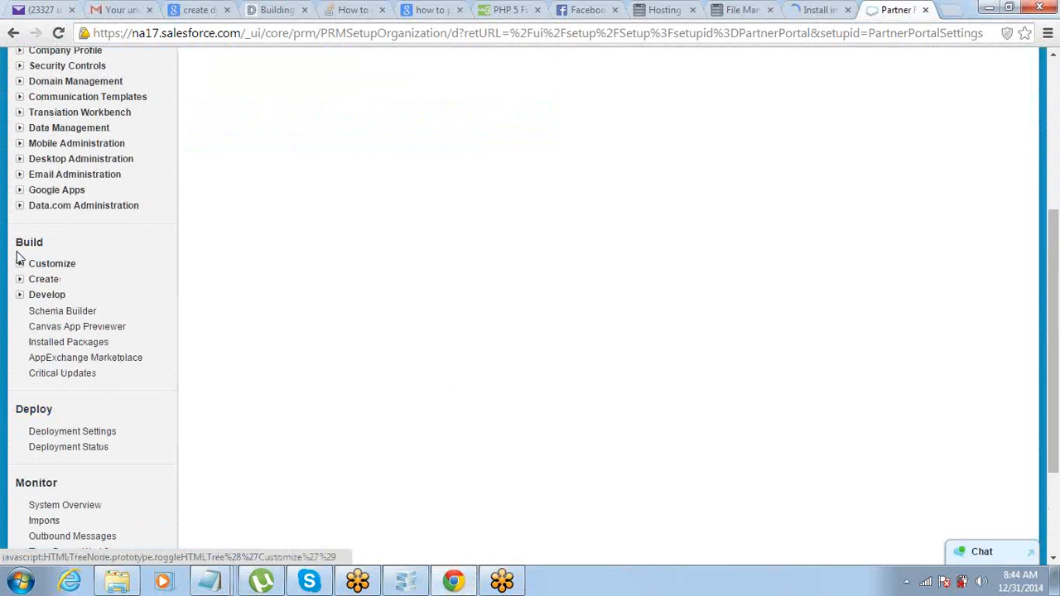
{"action": "scroll", "coordinate": [20, 257], "scroll_direction": "down", "scroll_amount": 1}
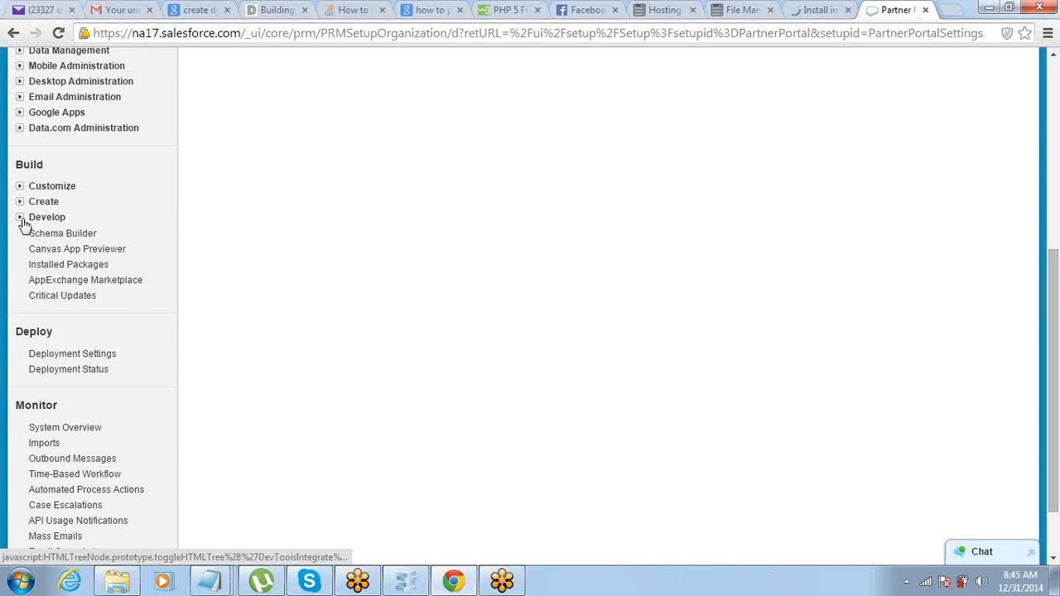
{"action": "left_click", "coordinate": [21, 218]}
{"action": "scroll", "coordinate": [25, 371], "scroll_direction": "down", "scroll_amount": 1}
{"action": "scroll", "coordinate": [599, 160], "scroll_direction": "up", "scroll_amount": 2}
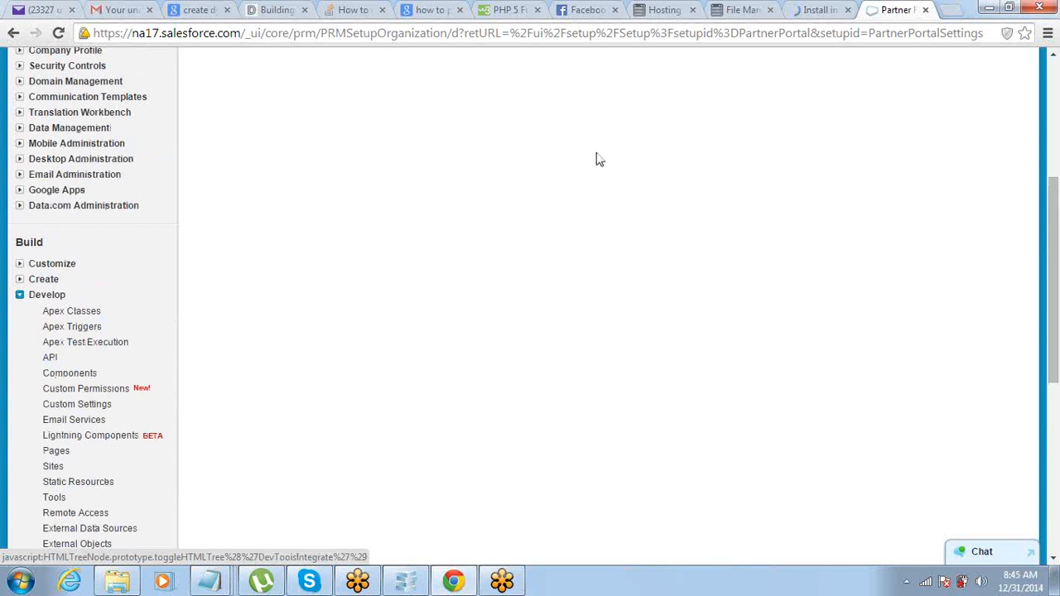
{"action": "scroll", "coordinate": [598, 160], "scroll_direction": "up", "scroll_amount": 4}
{"action": "scroll", "coordinate": [598, 159], "scroll_direction": "up", "scroll_amount": 1}
{"action": "scroll", "coordinate": [599, 160], "scroll_direction": "down", "scroll_amount": 2}
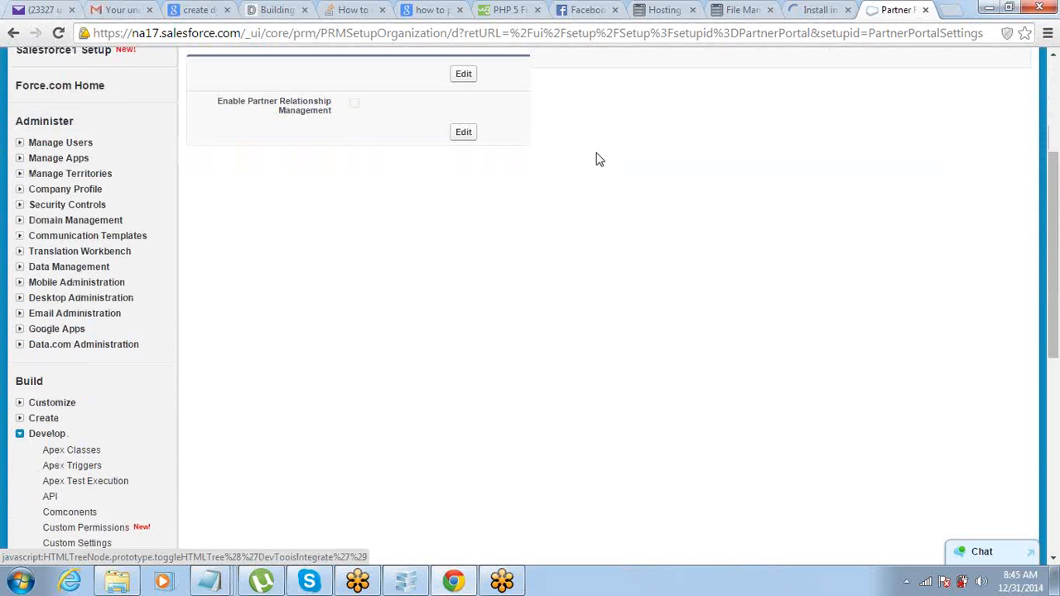
{"action": "scroll", "coordinate": [600, 160], "scroll_direction": "down", "scroll_amount": 7}
{"action": "scroll", "coordinate": [25, 203], "scroll_direction": "up", "scroll_amount": 2}
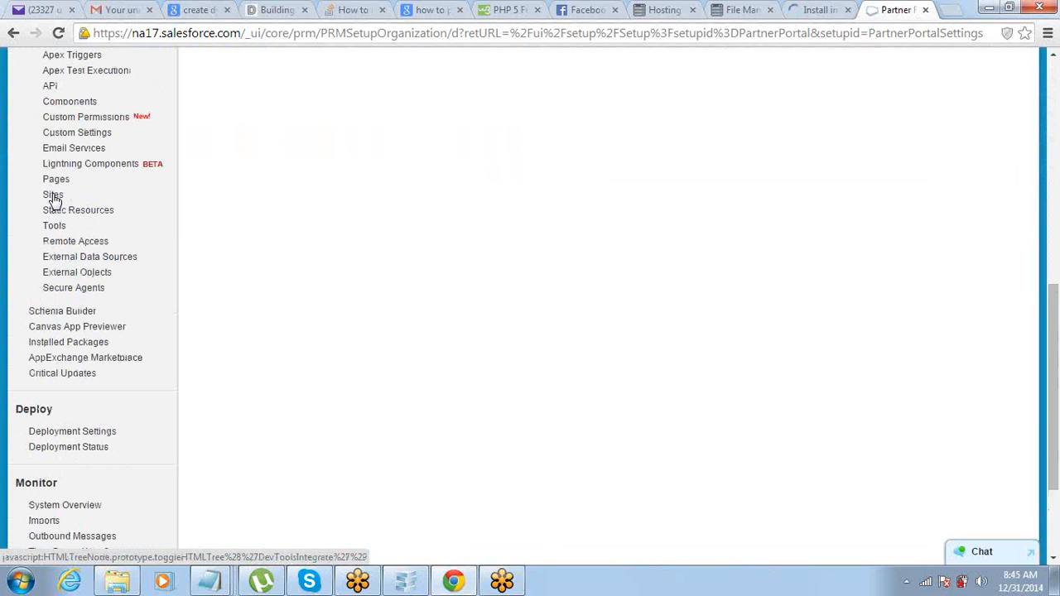
{"action": "left_click", "coordinate": [52, 195]}
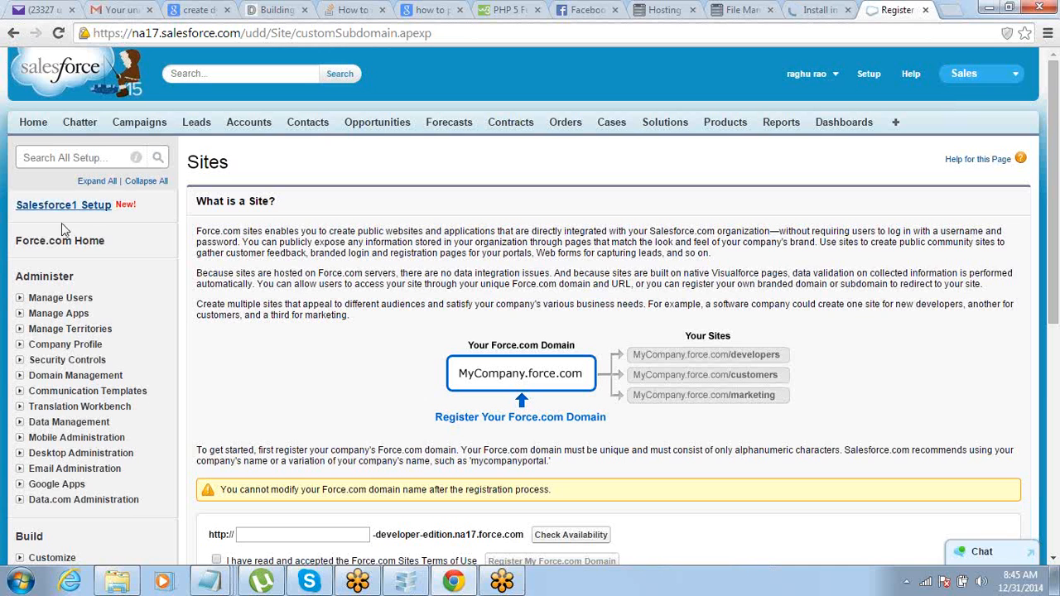
{"action": "left_click", "coordinate": [217, 582]}
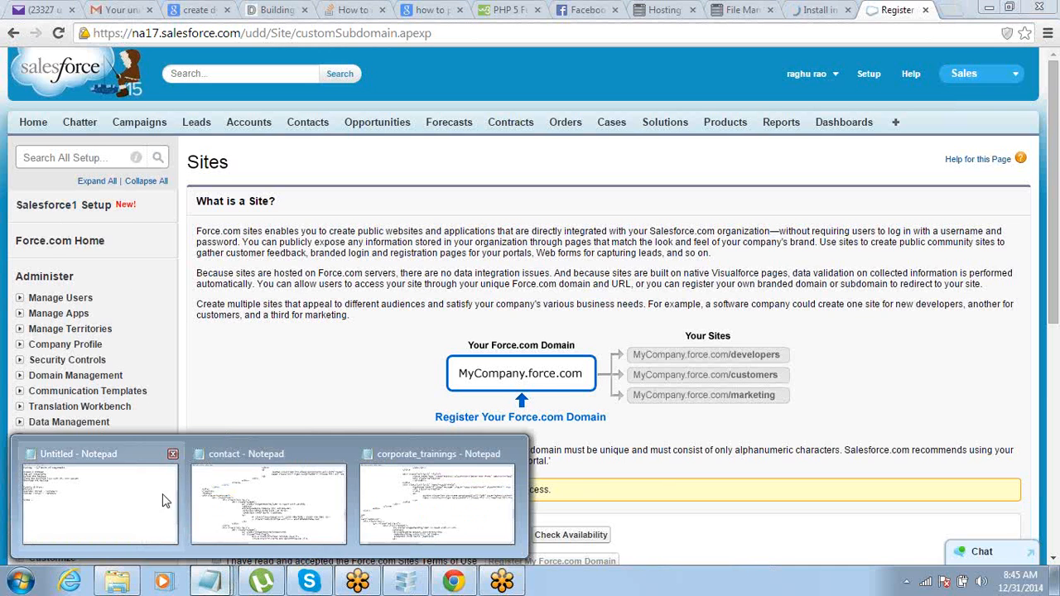
Step: Add 'public -' and 'hosted domain -' lines under Sites in the notes
{"action": "left_click", "coordinate": [162, 497]}
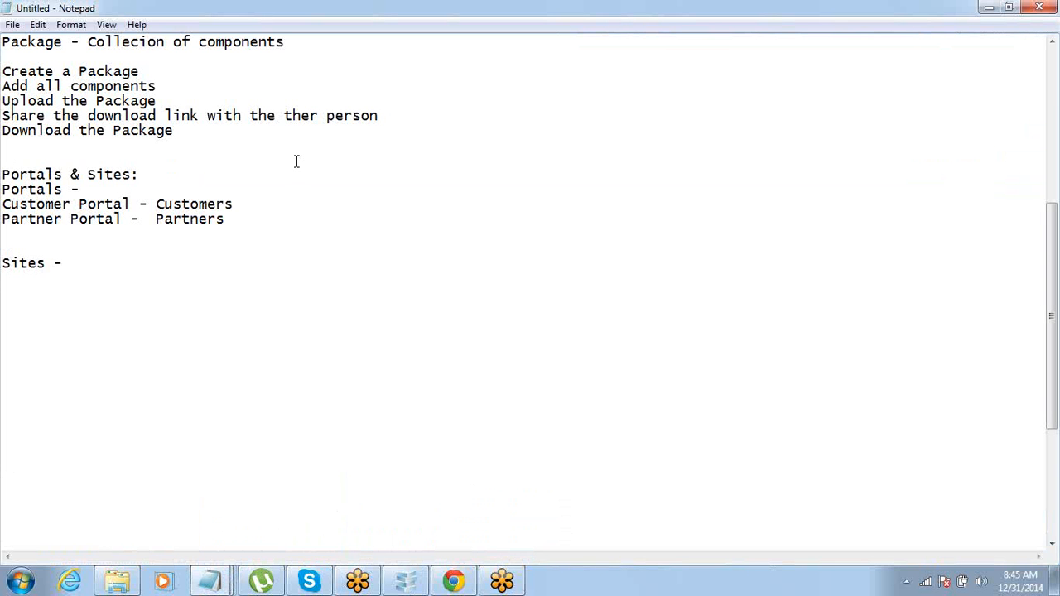
{"action": "key", "text": "Return"}
{"action": "type", "text": "public -"}
{"action": "key", "text": "Return"}
{"action": "type", "text": "hos"}
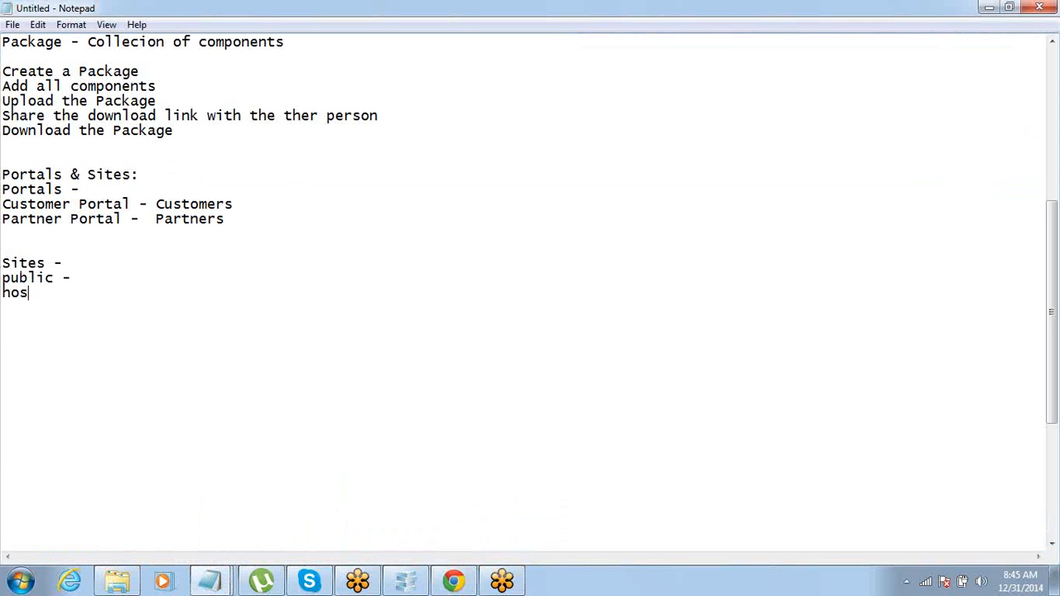
{"action": "type", "text": "ted domain"}
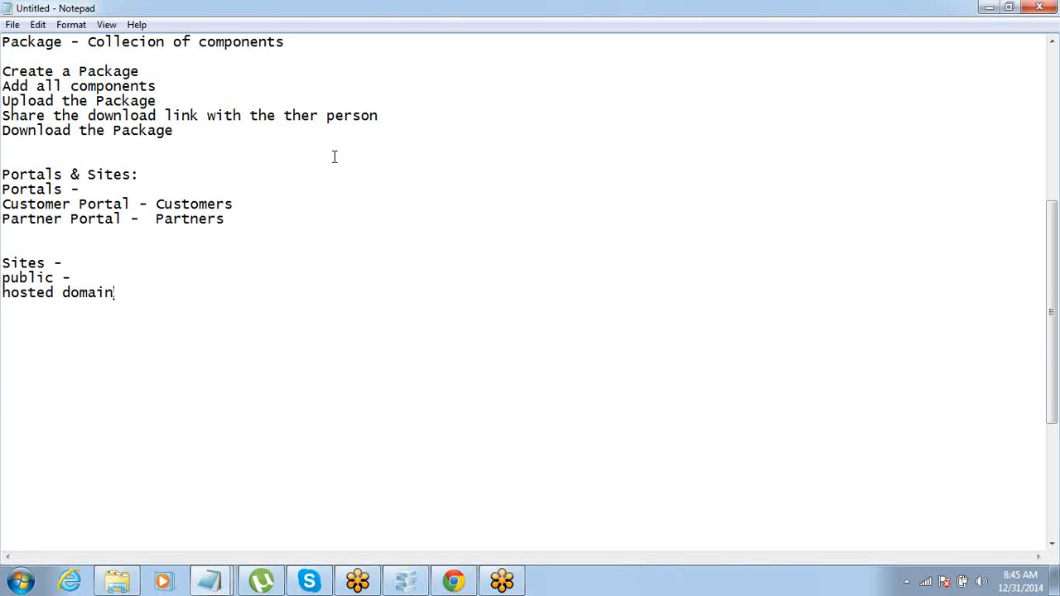
{"action": "key", "text": "Return"}
{"action": "key", "text": "BackSpace"}
{"action": "key", "text": "Return"}
{"action": "key", "text": "BackSpace"}
{"action": "type", "text": "-"}
Step: Add a 'subdomain yourcompany.force.com' line to the notes
{"action": "key", "text": "Return"}
{"action": "type", "text": "subdoain"}
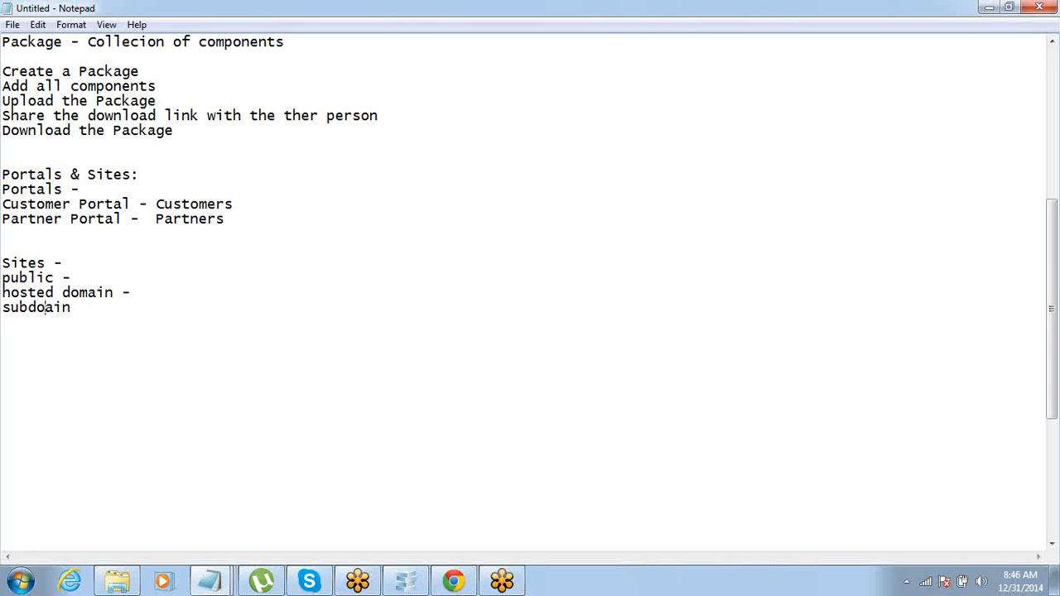
{"action": "key", "text": "Left"}
{"action": "key", "text": "Left"}
{"action": "key", "text": "Left"}
{"action": "type", "text": "main yourcom"}
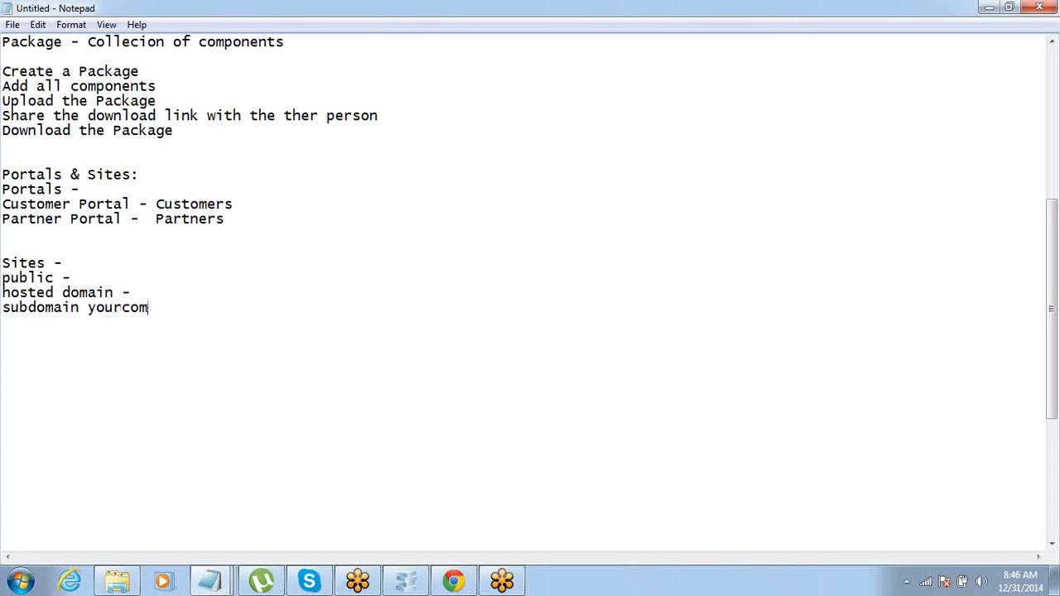
{"action": "type", "text": "pany.force.com"}
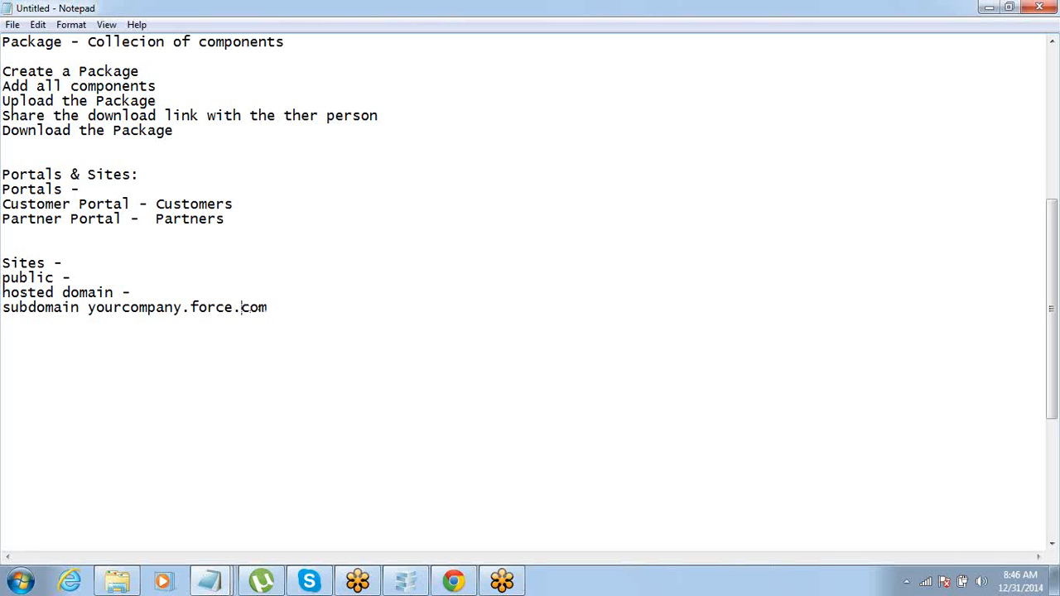
Step: Highlight yourcompany.force.com in the notes and return to the Salesforce Sites page
{"action": "left_click_drag", "start_coordinate": [190, 308], "coordinate": [268, 307]}
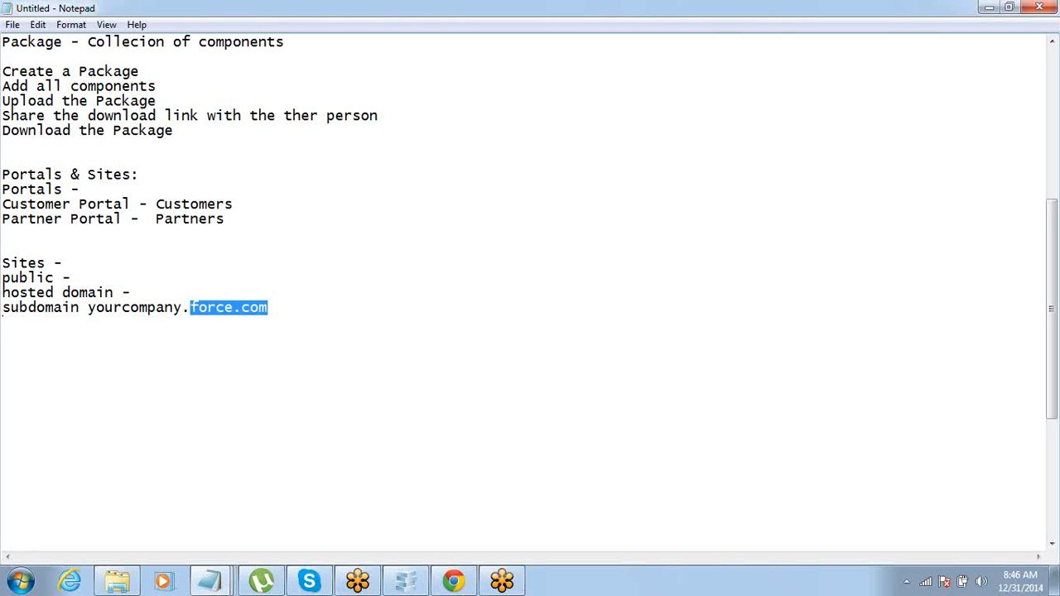
{"action": "left_click", "coordinate": [268, 307]}
{"action": "left_click_drag", "start_coordinate": [87, 308], "coordinate": [181, 307]}
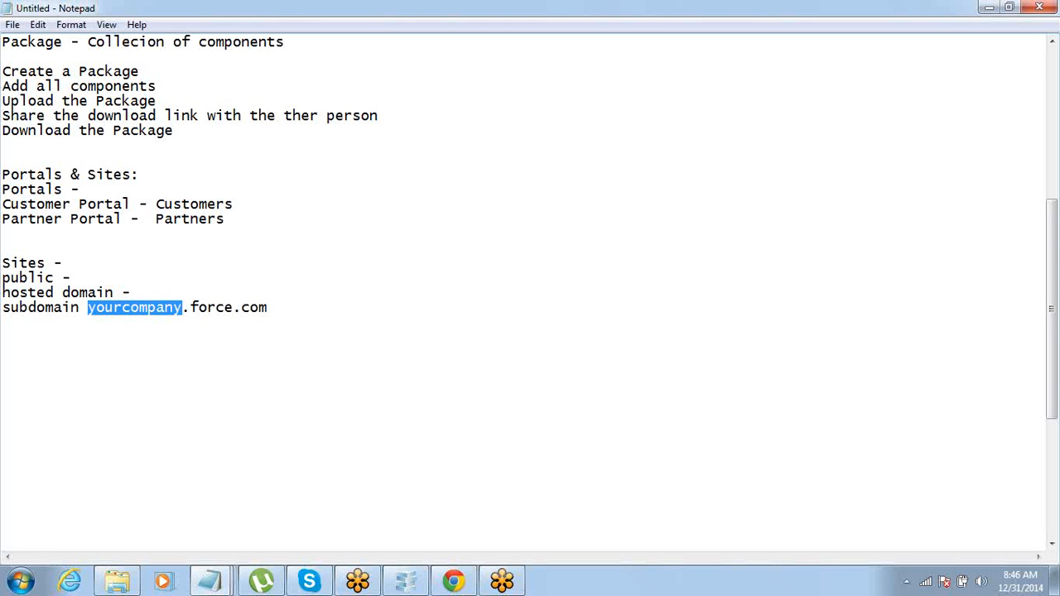
{"action": "left_click", "coordinate": [267, 307]}
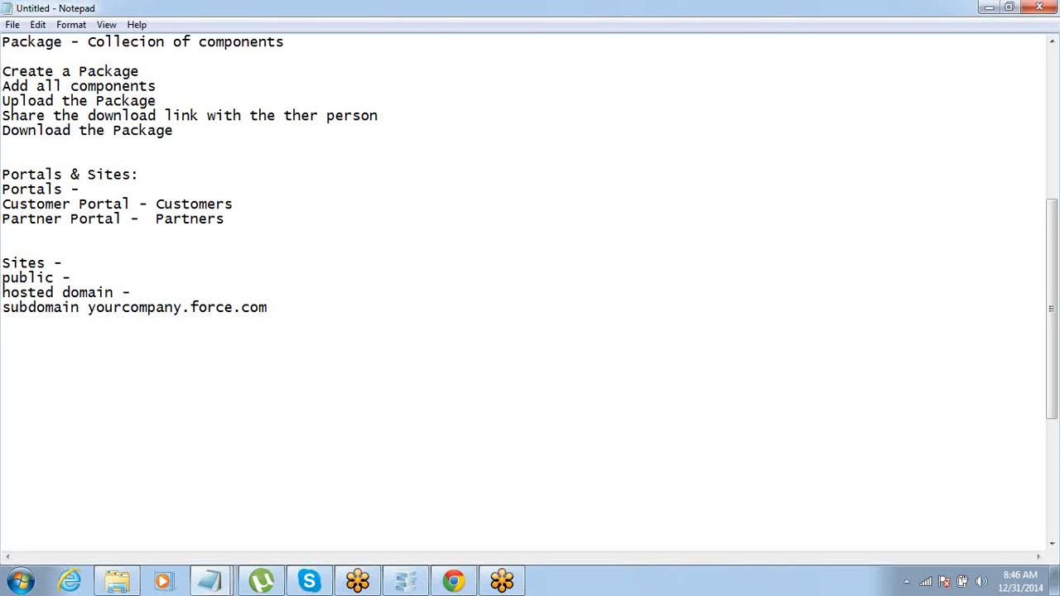
{"action": "key", "text": "ctrl+shift+Left"}
{"action": "key", "text": "ctrl+shift+Left"}
{"action": "key", "text": "ctrl+shift+Right"}
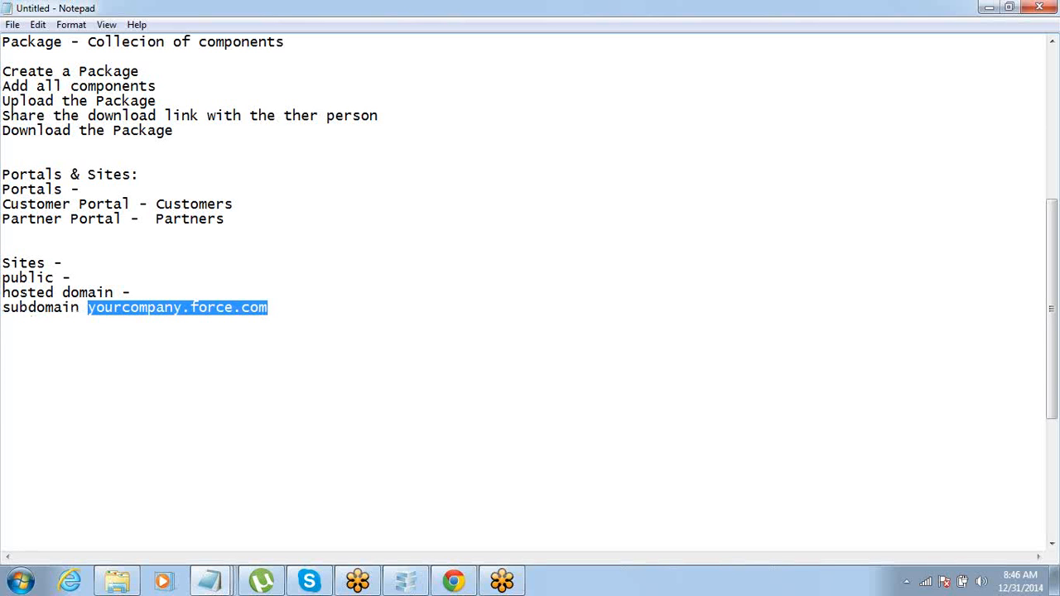
{"action": "key", "text": "Right"}
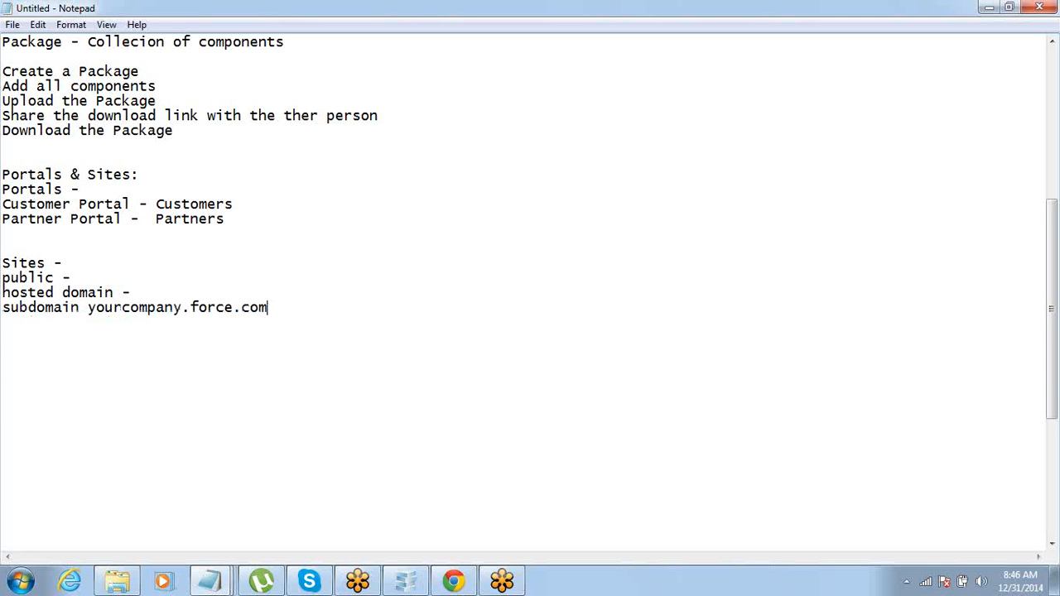
{"action": "key", "text": "shift+Home"}
{"action": "key", "text": "shift+Right"}
{"action": "key", "text": "shift+Right"}
{"action": "key", "text": "shift+Right"}
{"action": "key", "text": "shift+Right"}
{"action": "key", "text": "shift+Right"}
{"action": "key", "text": "shift+Right"}
{"action": "key", "text": "shift+Right"}
{"action": "key", "text": "shift+Right"}
{"action": "key", "text": "shift+Right"}
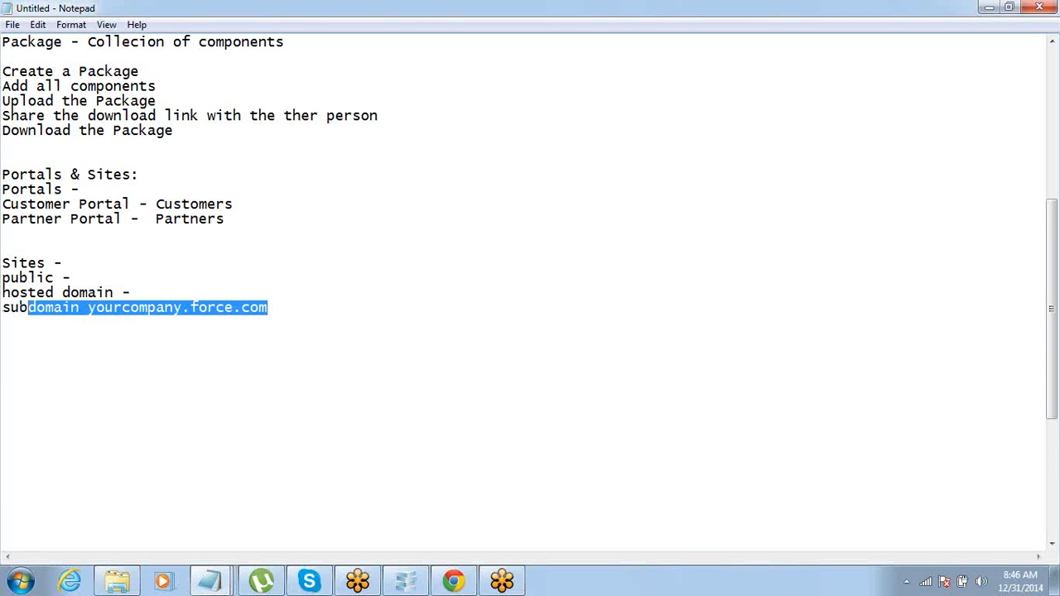
{"action": "key", "text": "shift+Right"}
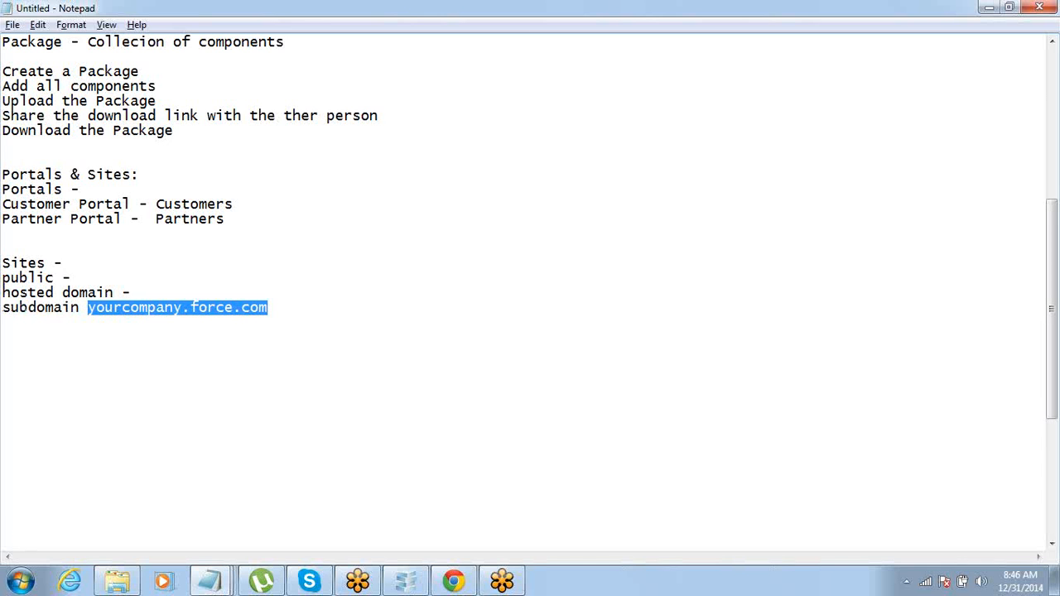
{"action": "key", "text": "alt+Tab"}
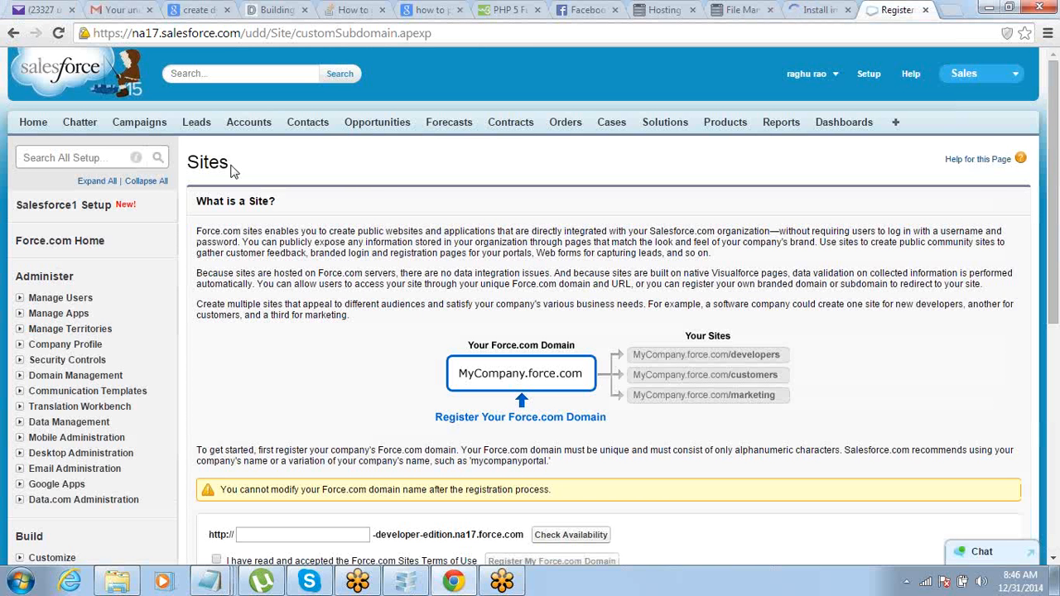
Step: Register the chosen Force.com domain name after checking availability and accepting the Terms of Use
{"action": "scroll", "coordinate": [232, 170], "scroll_direction": "down", "scroll_amount": 4}
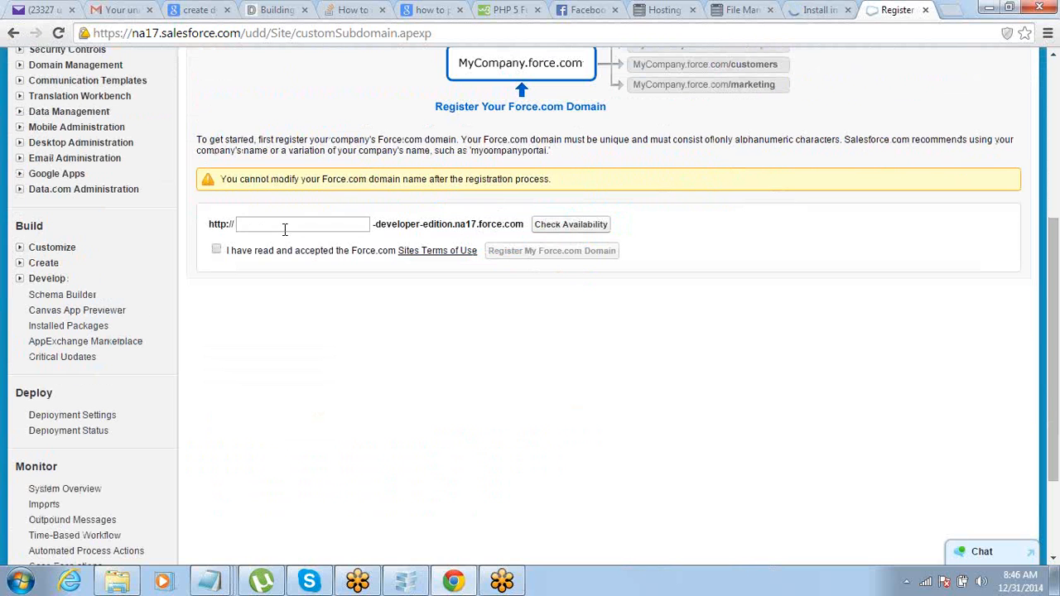
{"action": "left_click", "coordinate": [284, 228]}
{"action": "type", "text": "srinivasrajmohun"}
{"action": "left_click", "coordinate": [545, 228]}
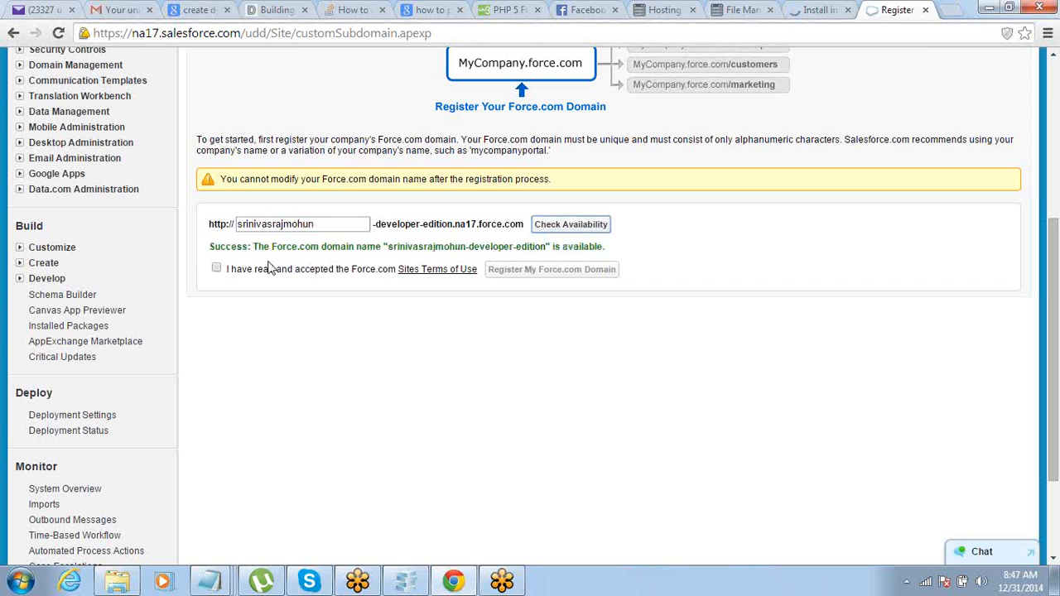
{"action": "left_click", "coordinate": [216, 269]}
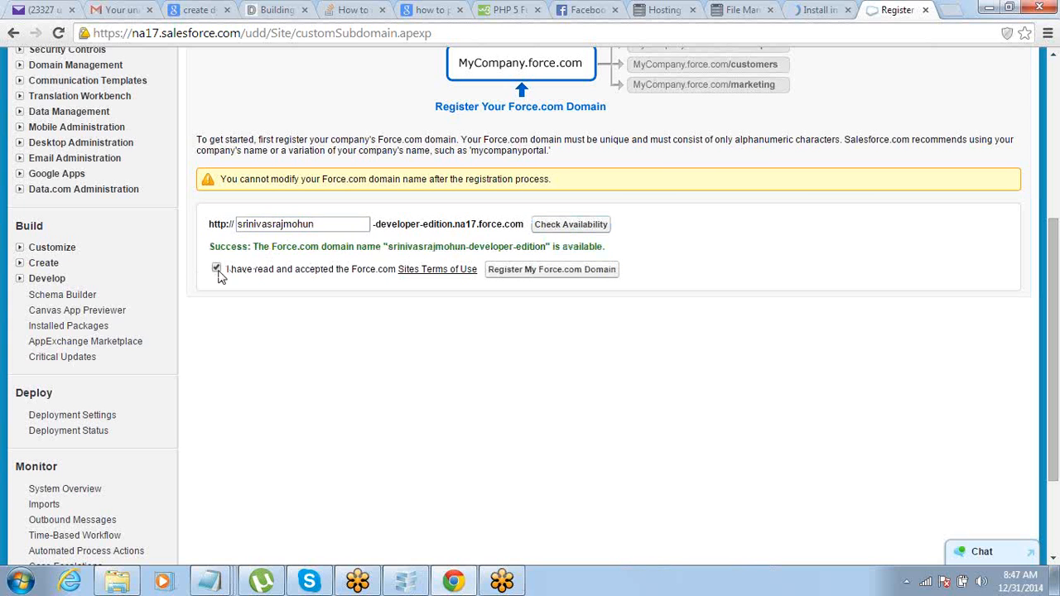
{"action": "left_click", "coordinate": [533, 272]}
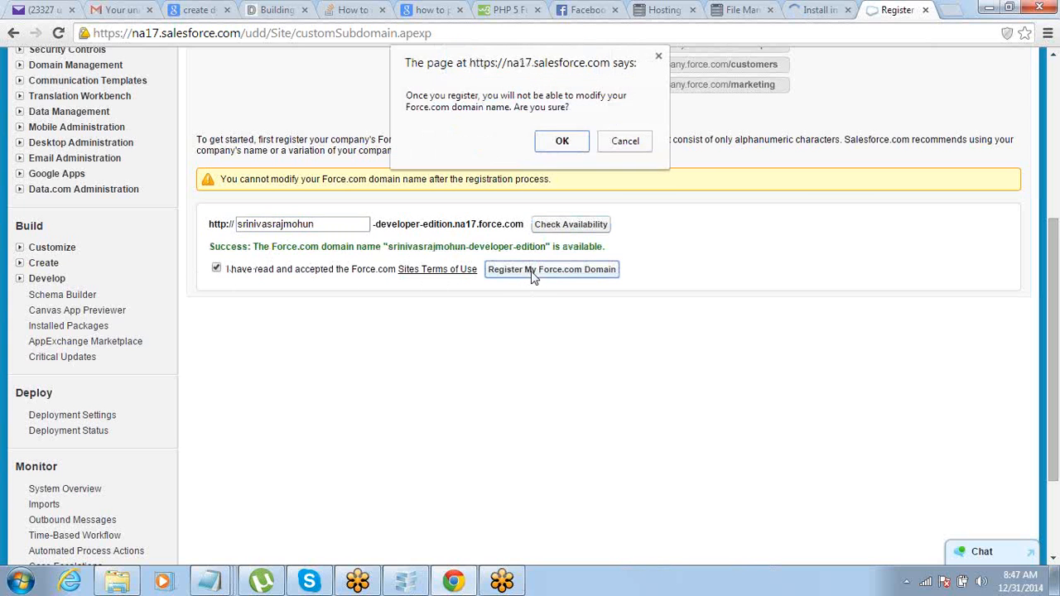
{"action": "left_click", "coordinate": [552, 149]}
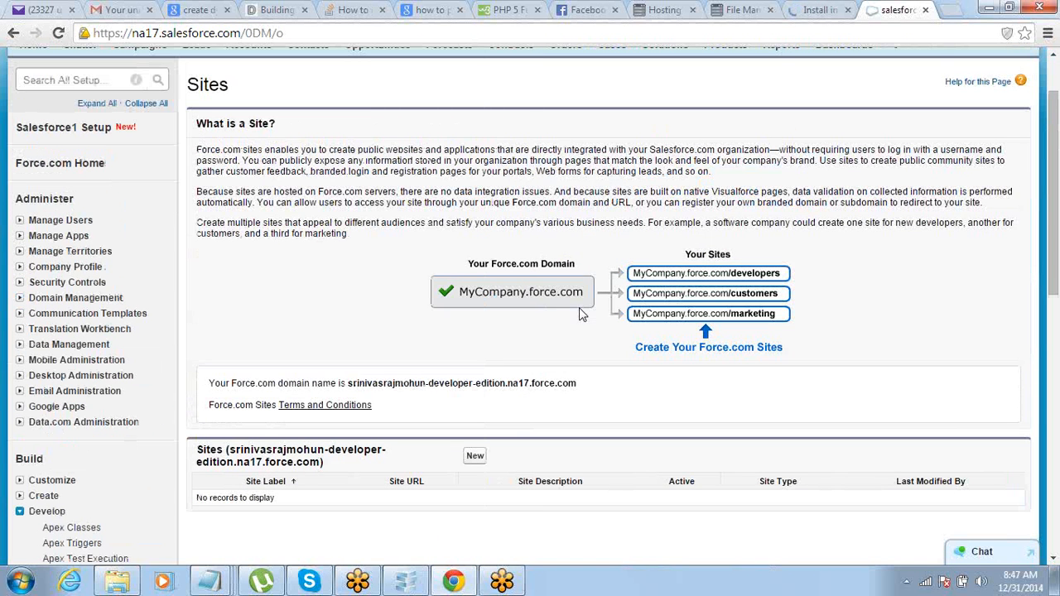
Step: Open a new Site Edit form from the Sites list
{"action": "scroll", "coordinate": [580, 313], "scroll_direction": "down", "scroll_amount": 2}
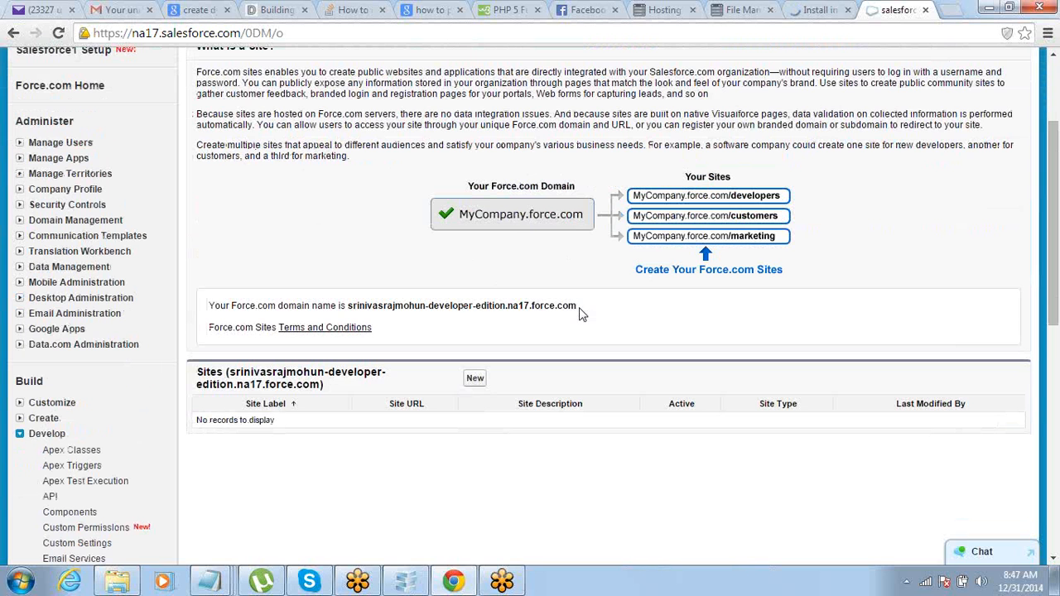
{"action": "scroll", "coordinate": [579, 313], "scroll_direction": "down", "scroll_amount": 2}
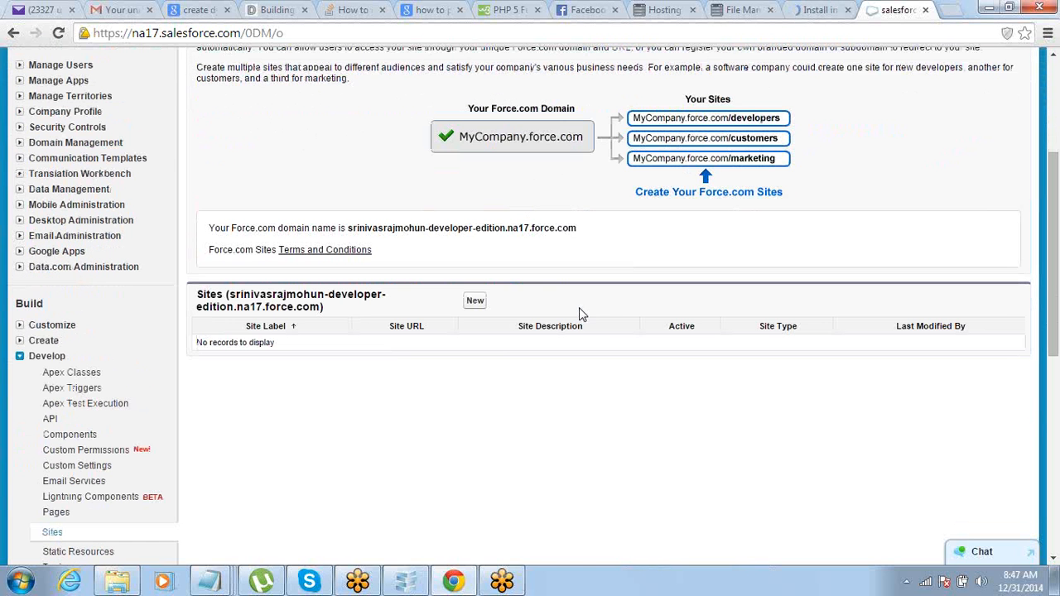
{"action": "left_click", "coordinate": [475, 303]}
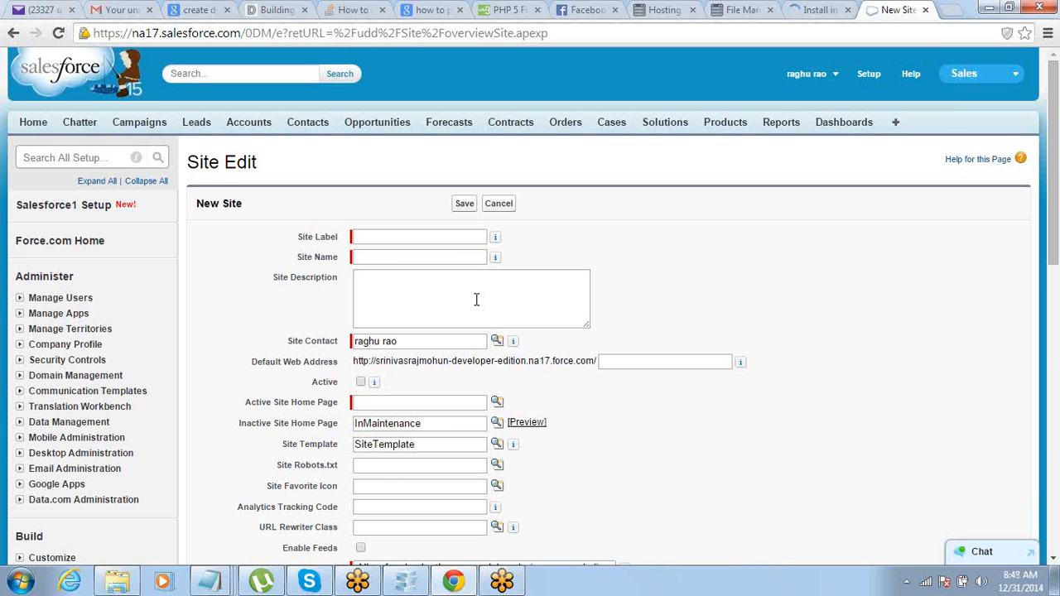
Step: Browse the Visualforce page lookup for Active Site Home Page, then minimize it
{"action": "scroll", "coordinate": [476, 299], "scroll_direction": "down", "scroll_amount": 3}
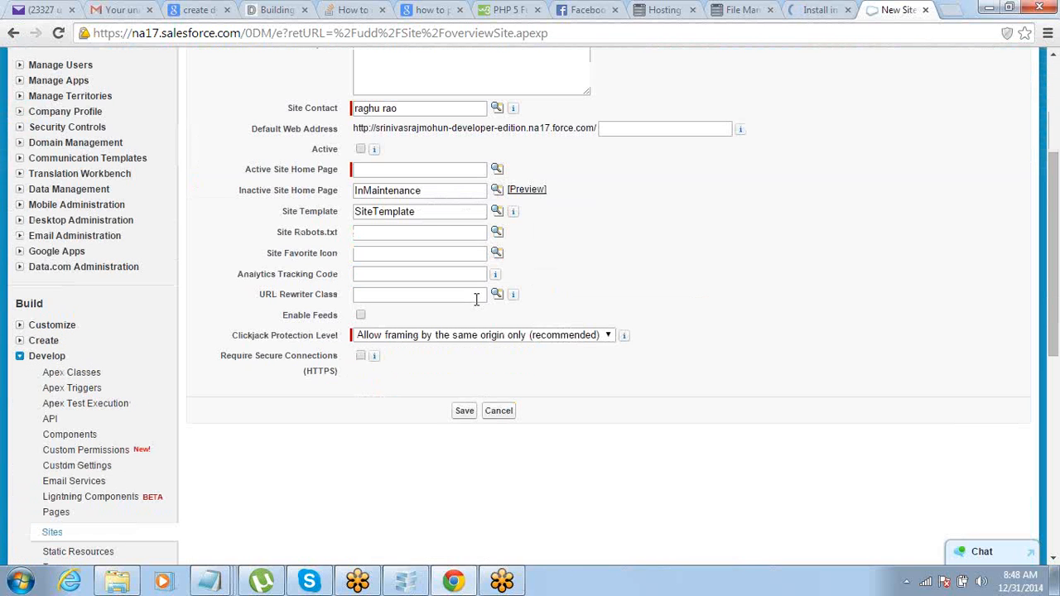
{"action": "left_click", "coordinate": [496, 169]}
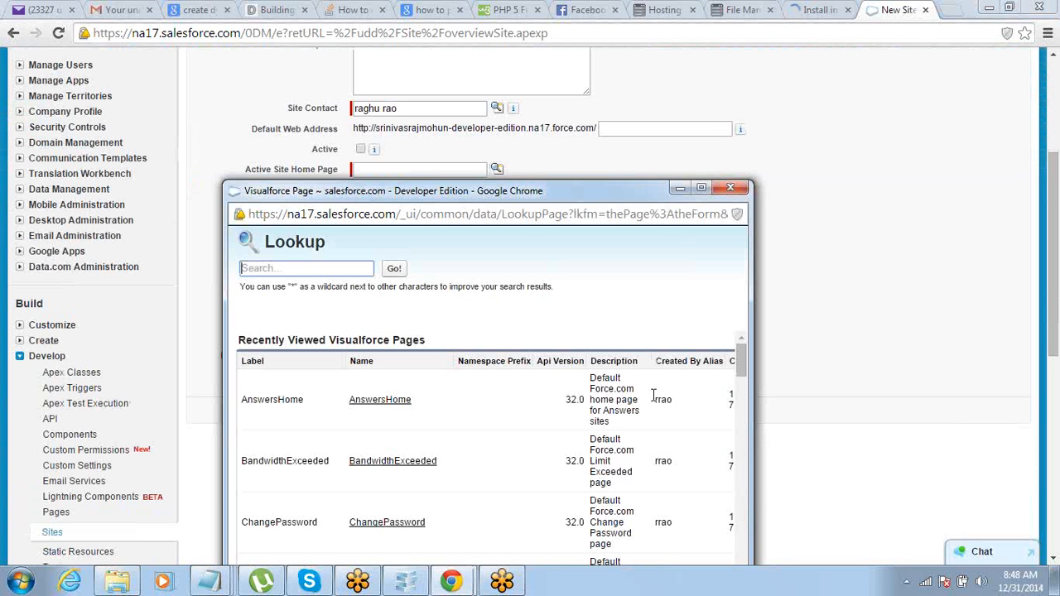
{"action": "scroll", "coordinate": [654, 395], "scroll_direction": "down", "scroll_amount": 5}
{"action": "left_click_drag", "start_coordinate": [606, 192], "coordinate": [596, 11]}
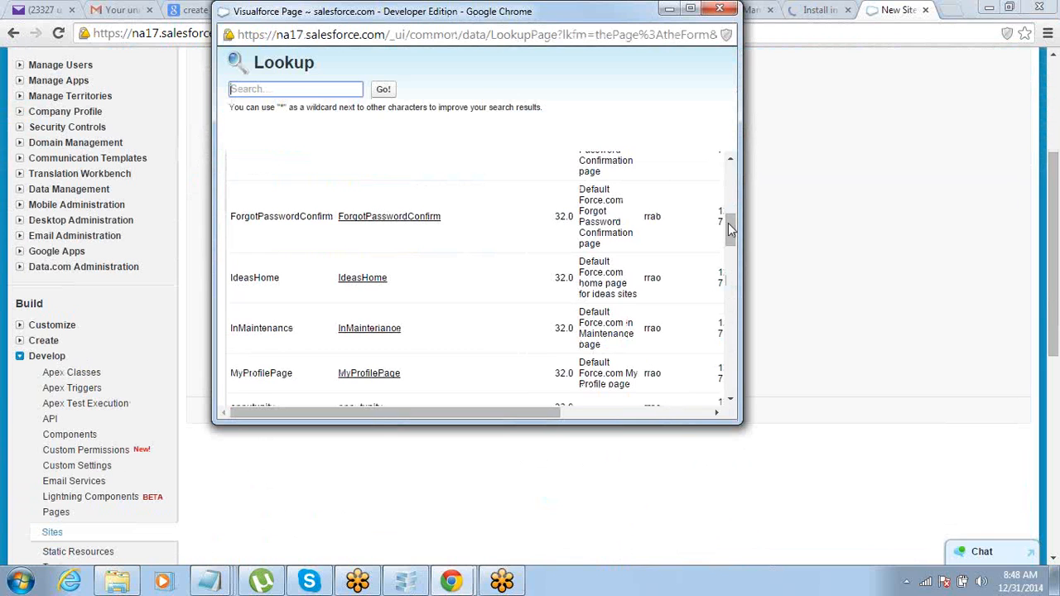
{"action": "left_click_drag", "start_coordinate": [730, 227], "coordinate": [726, 338]}
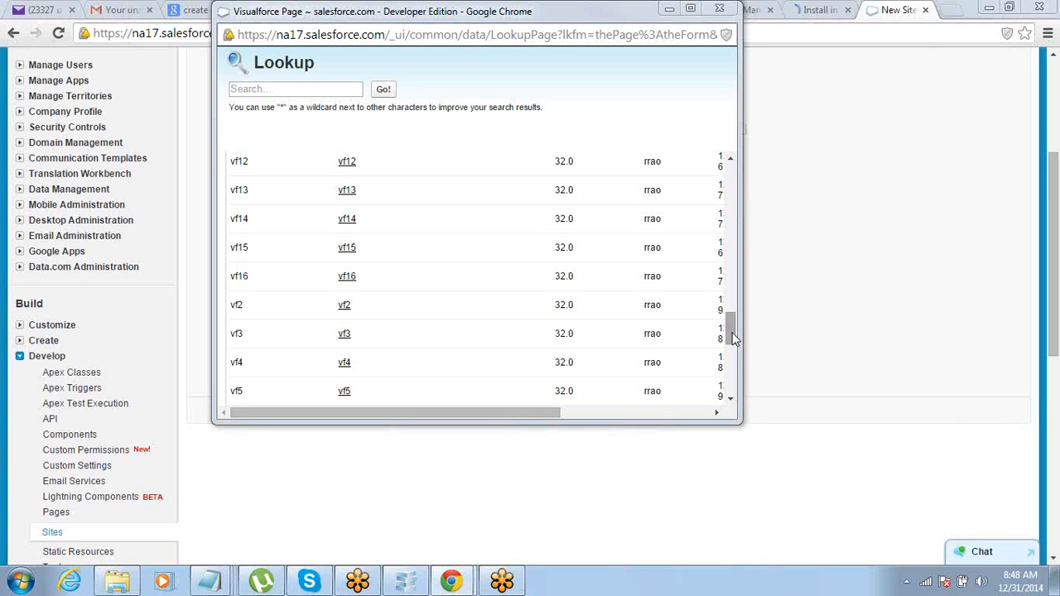
{"action": "left_click_drag", "start_coordinate": [732, 333], "coordinate": [729, 175]}
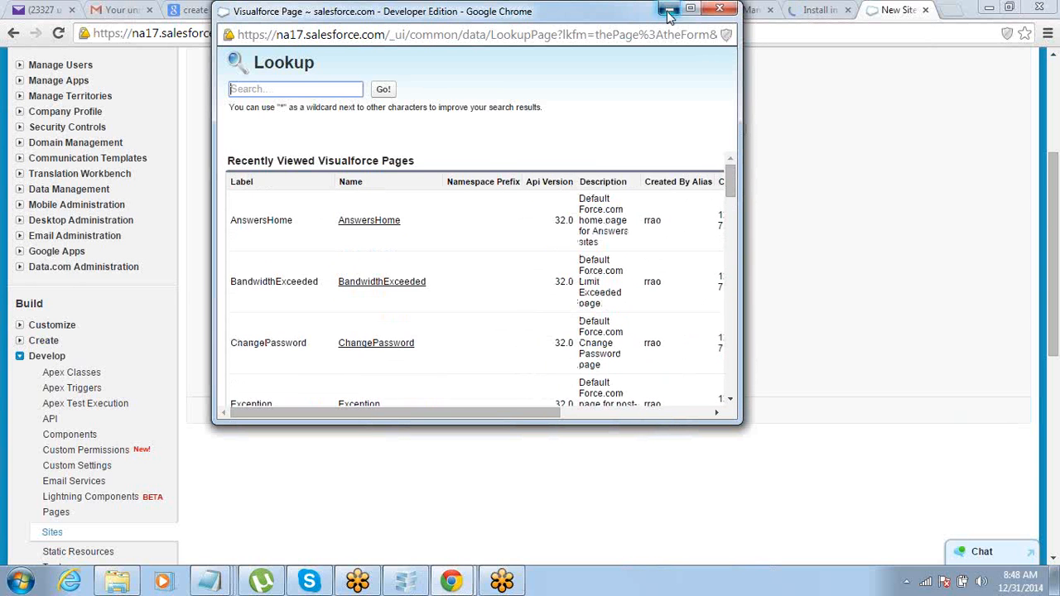
{"action": "left_click", "coordinate": [669, 15]}
Step: Load the apex/vf8 page in a new tab using the copied Salesforce URL
{"action": "left_click", "coordinate": [953, 10]}
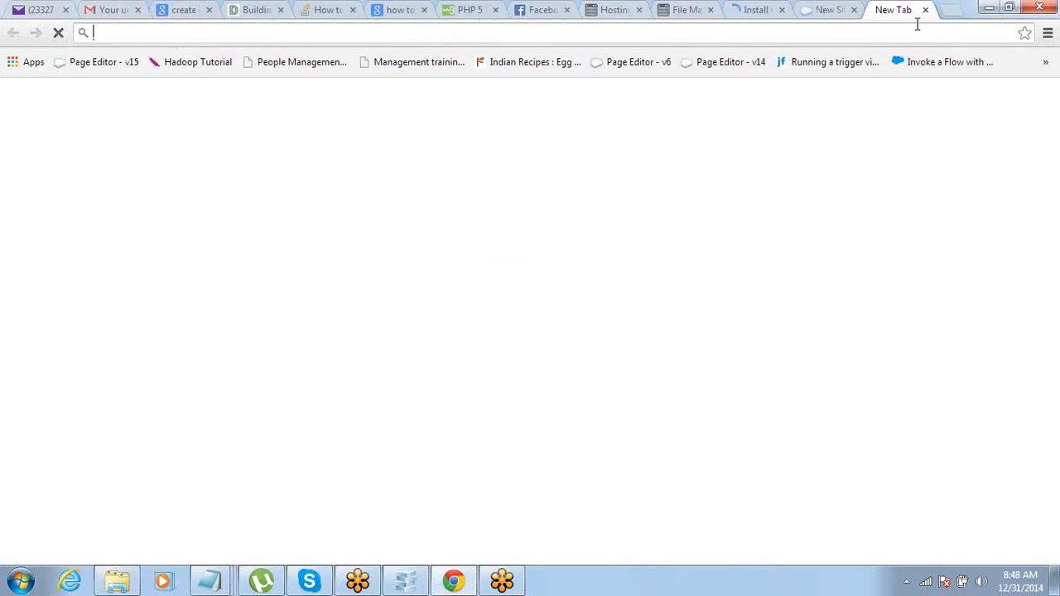
{"action": "left_click", "coordinate": [820, 10]}
{"action": "left_click", "coordinate": [401, 36]}
{"action": "key", "text": "ctrl+c"}
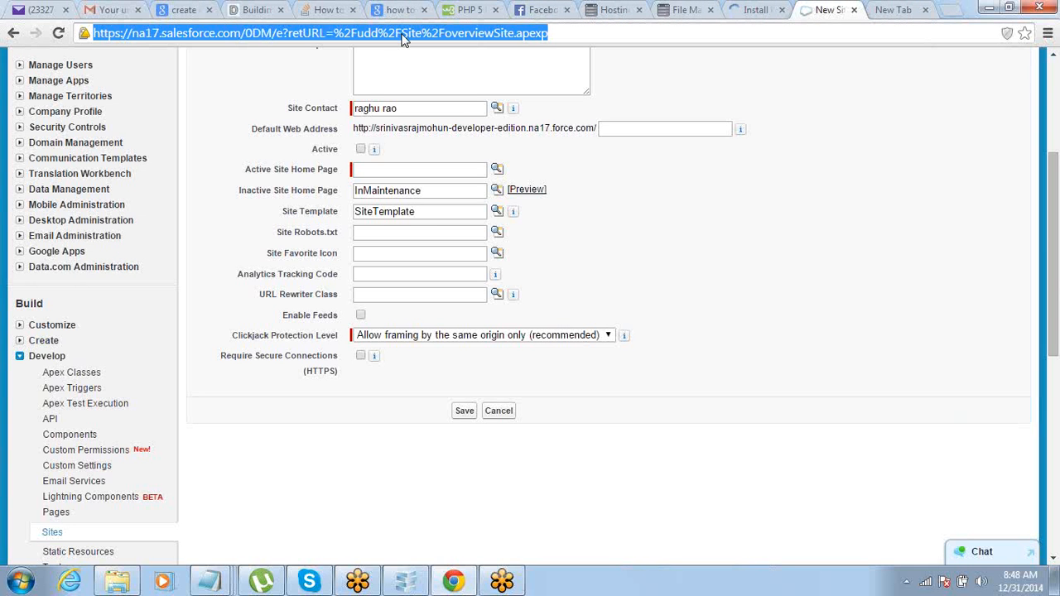
{"action": "left_click", "coordinate": [891, 10]}
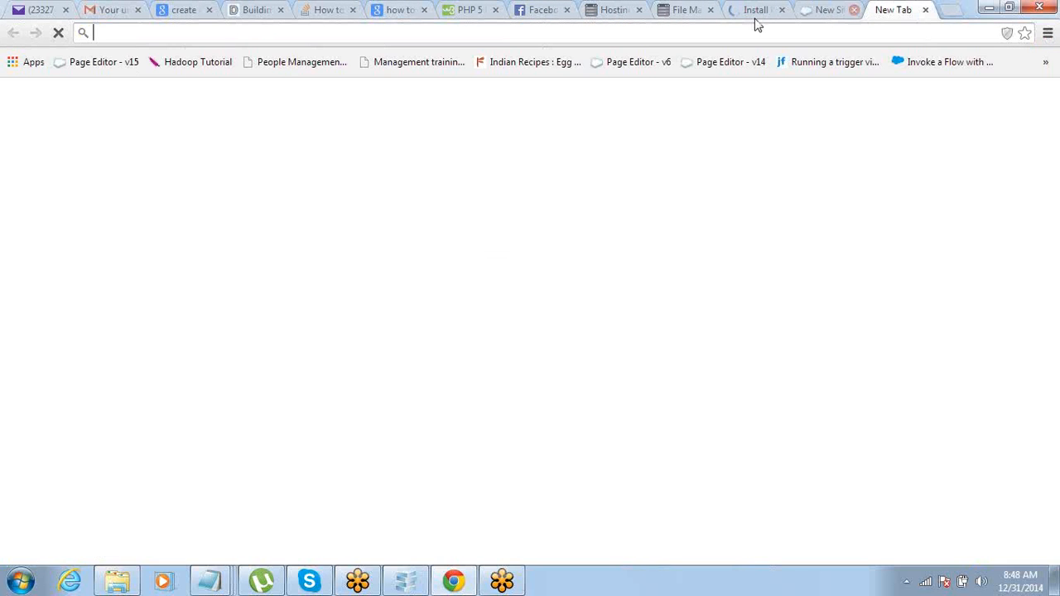
{"action": "key", "text": "ctrl+v"}
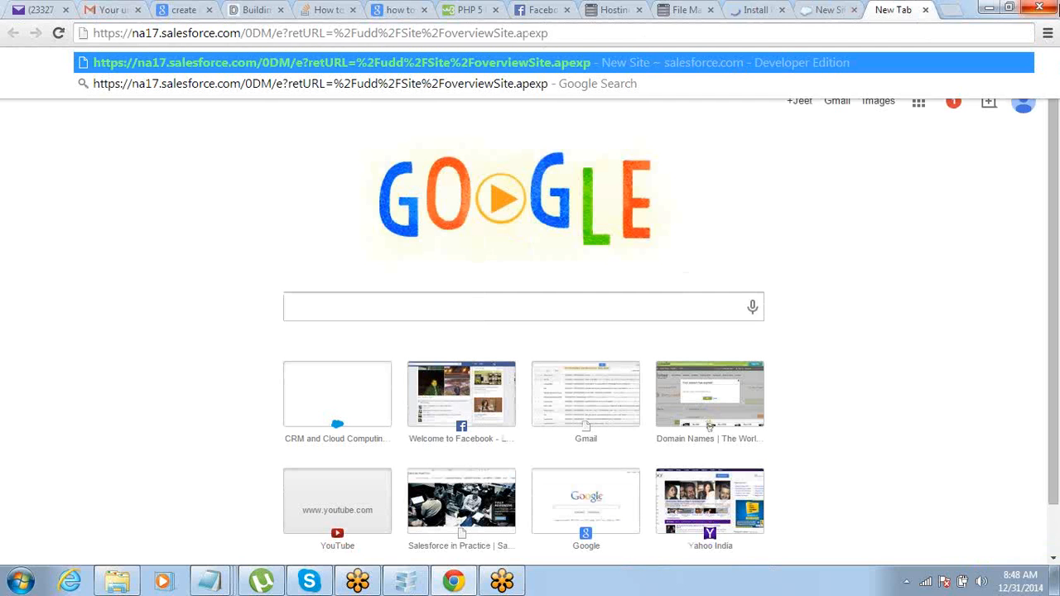
{"action": "key", "text": "ctrl+shift+Left"}
{"action": "key", "text": "ctrl+shift+Left"}
{"action": "key", "text": "ctrl+shift+Left"}
{"action": "key", "text": "ctrl+shift+Left"}
{"action": "key", "text": "ctrl+shift+Left"}
{"action": "key", "text": "ctrl+shift+Left"}
{"action": "key", "text": "ctrl+shift+Left"}
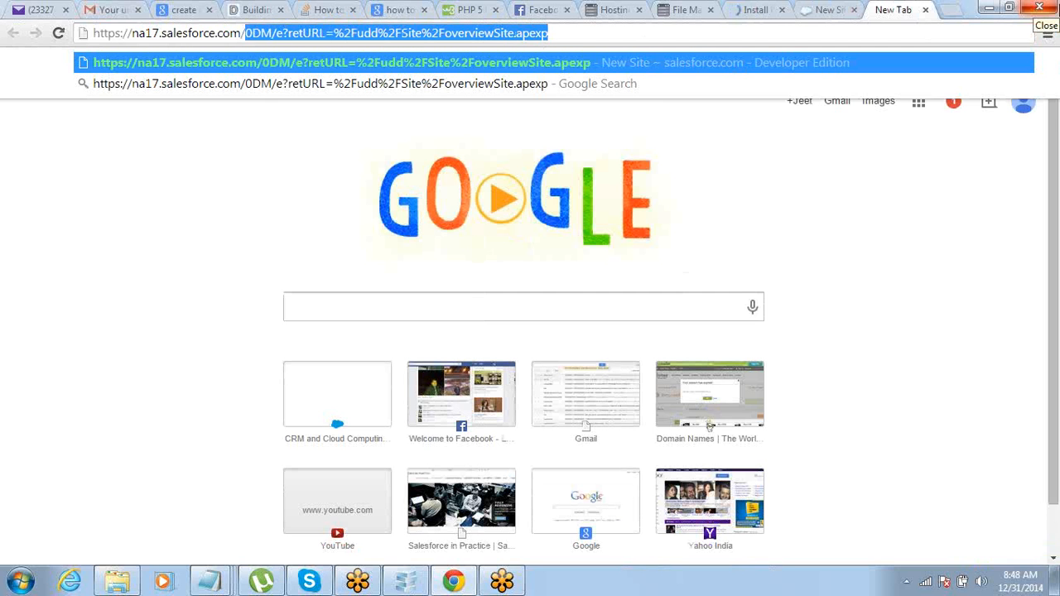
{"action": "type", "text": "apex"}
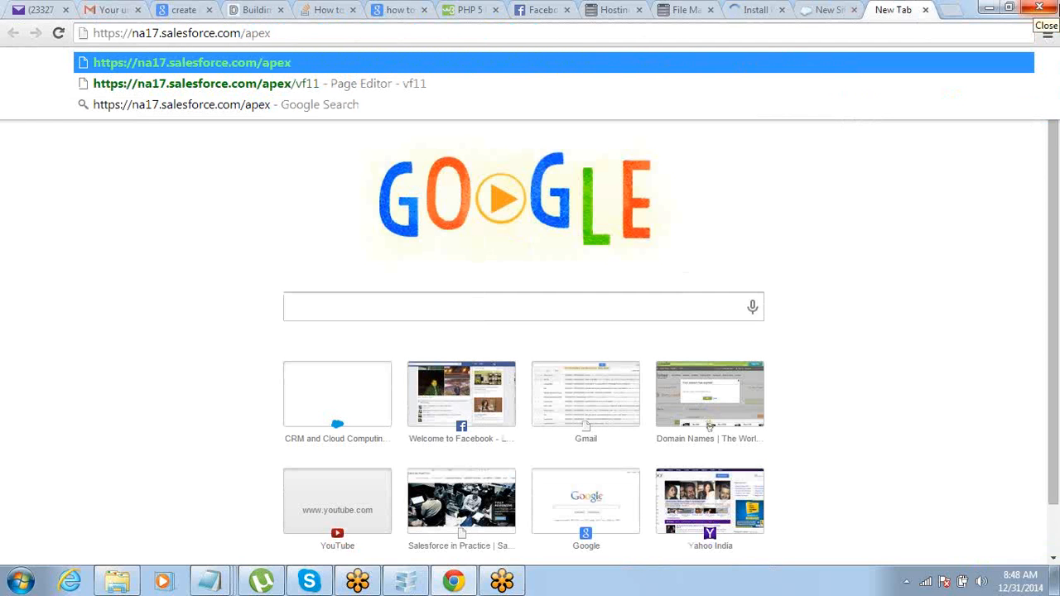
{"action": "type", "text": "/vf"}
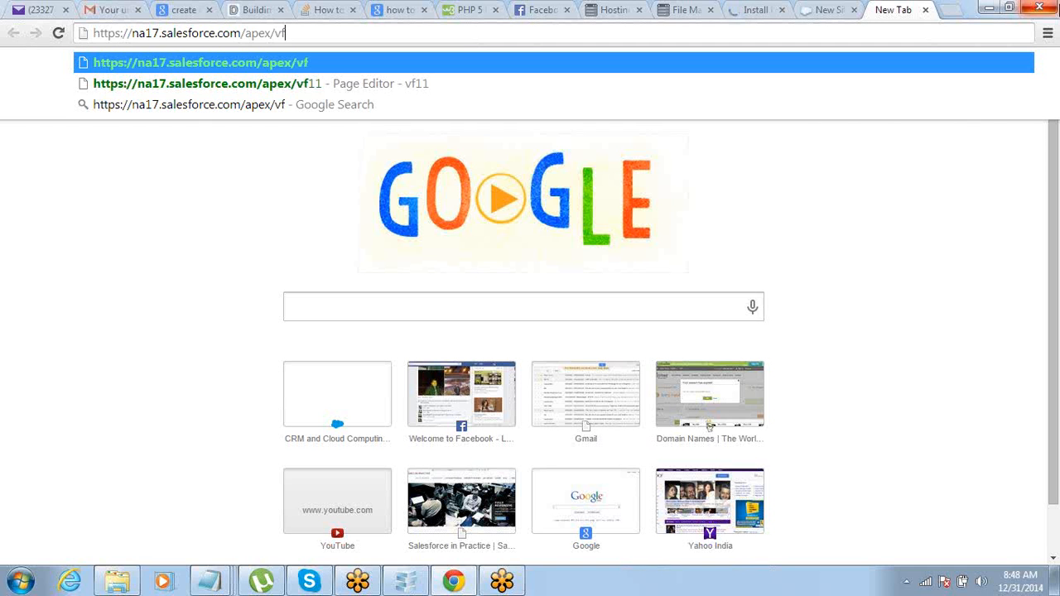
{"action": "type", "text": "8"}
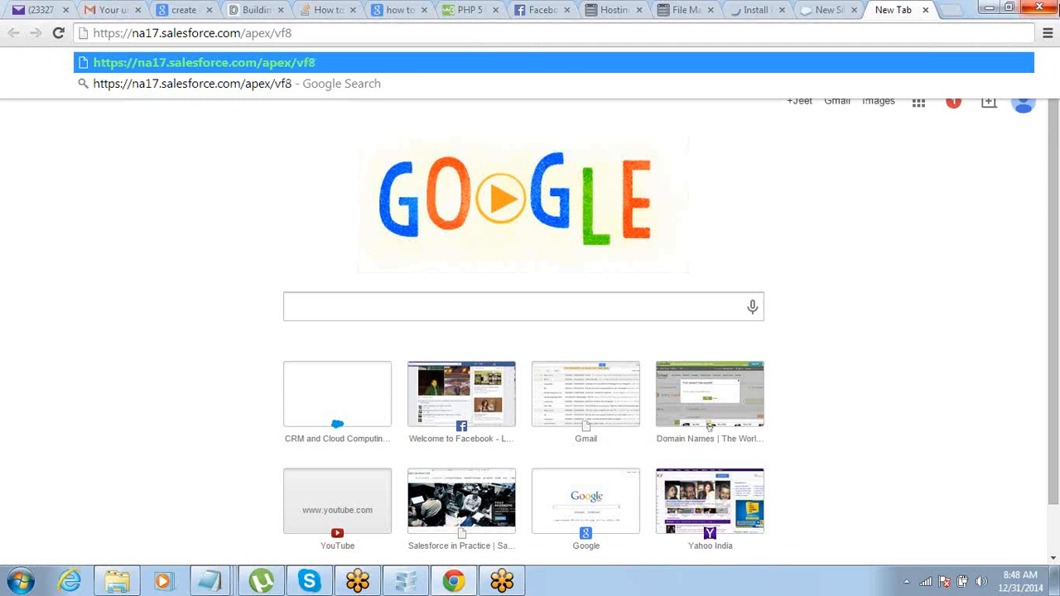
{"action": "key", "text": "Return"}
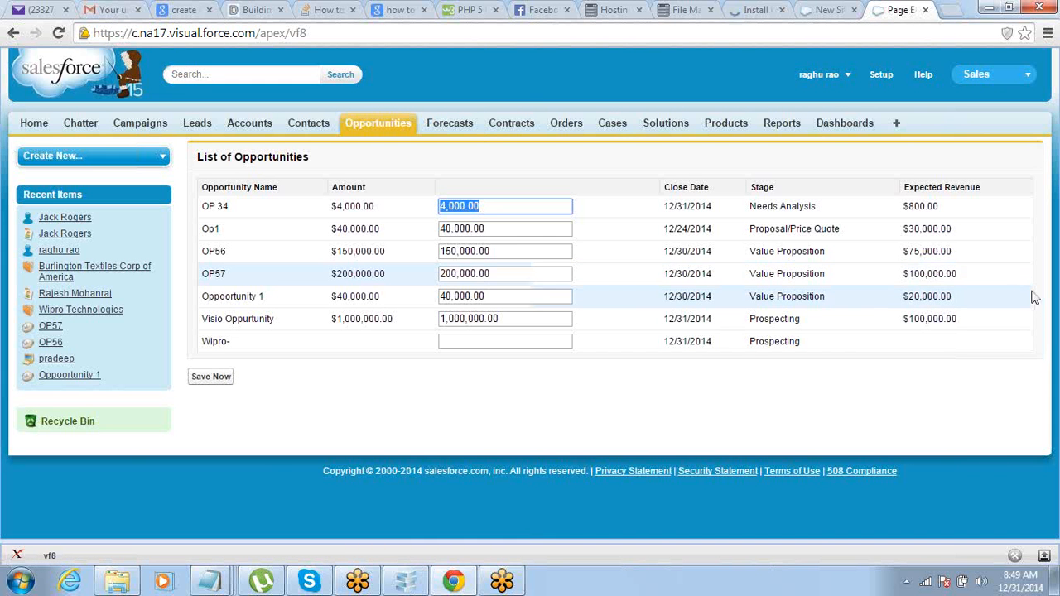
Step: Preview the vf10 and vf12 pages, then return to the New Site tab
{"action": "left_click", "coordinate": [514, 31]}
{"action": "left_click", "coordinate": [514, 30]}
{"action": "key", "text": "BackSpace"}
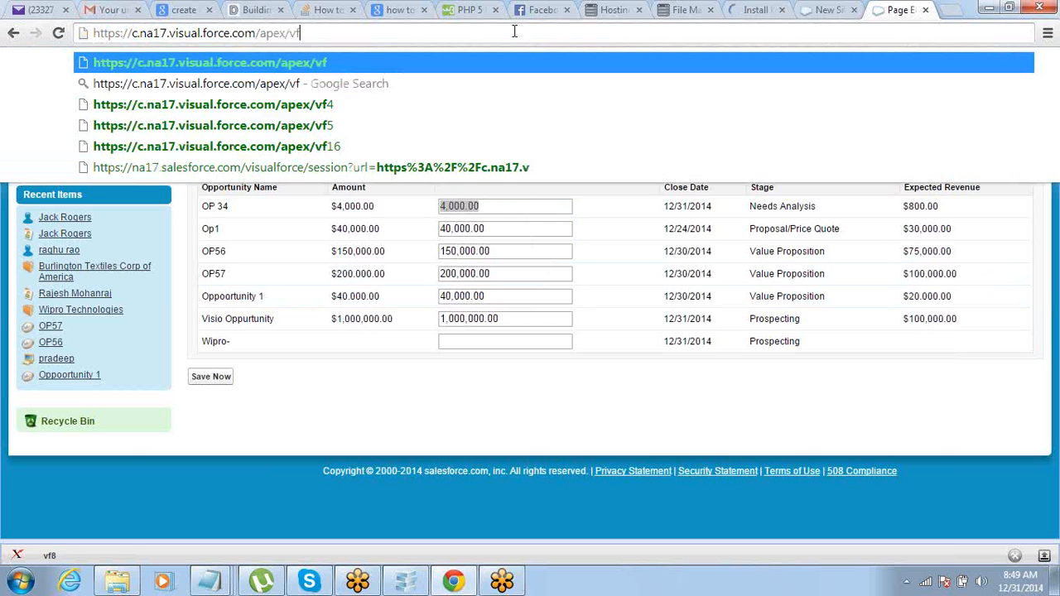
{"action": "type", "text": "10"}
{"action": "key", "text": "Return"}
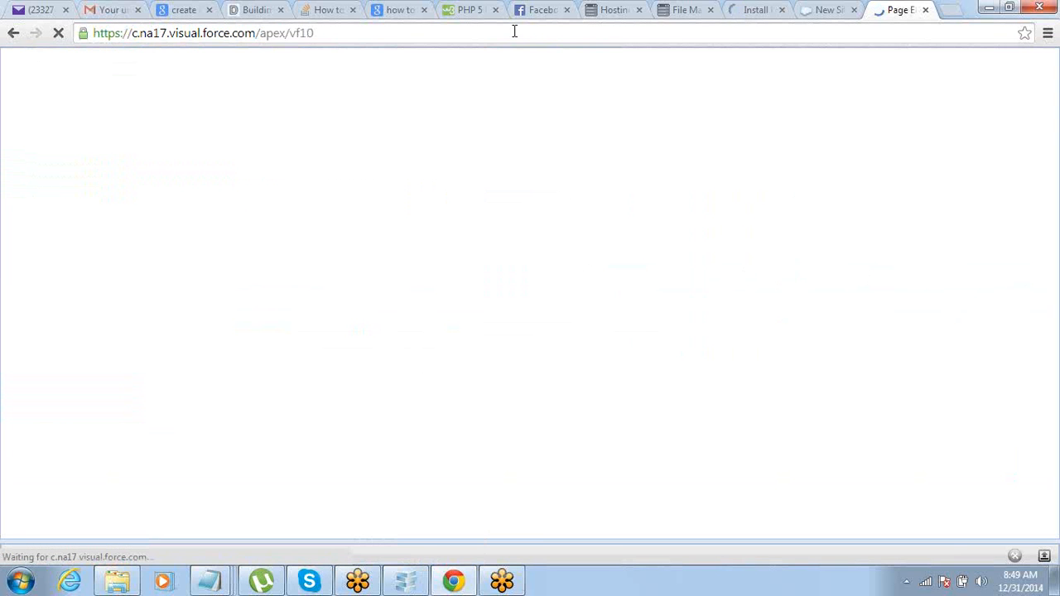
{"action": "left_click", "coordinate": [515, 31]}
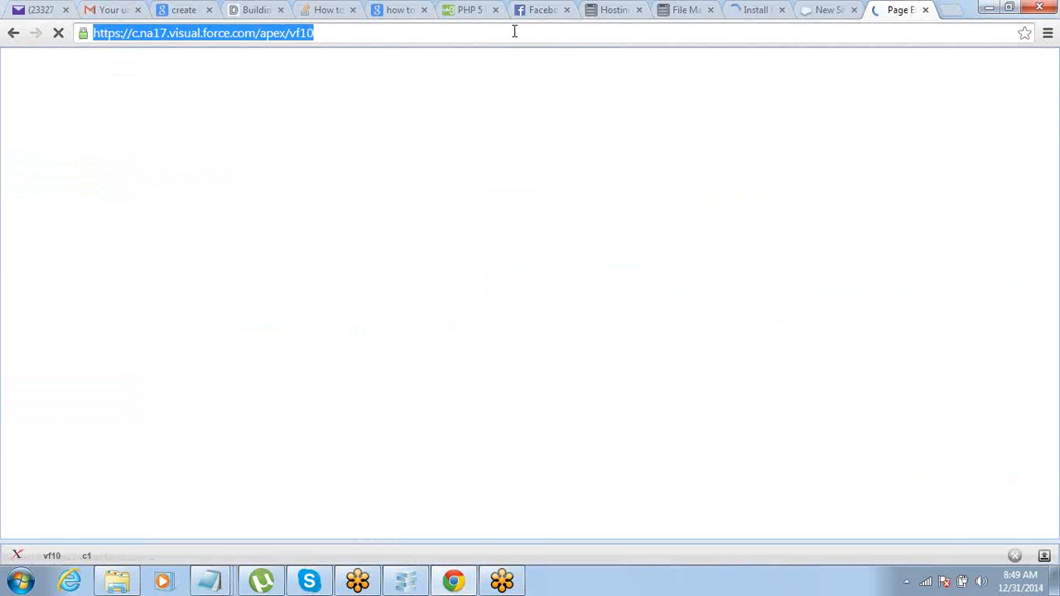
{"action": "left_click", "coordinate": [514, 30]}
{"action": "key", "text": "BackSpace"}
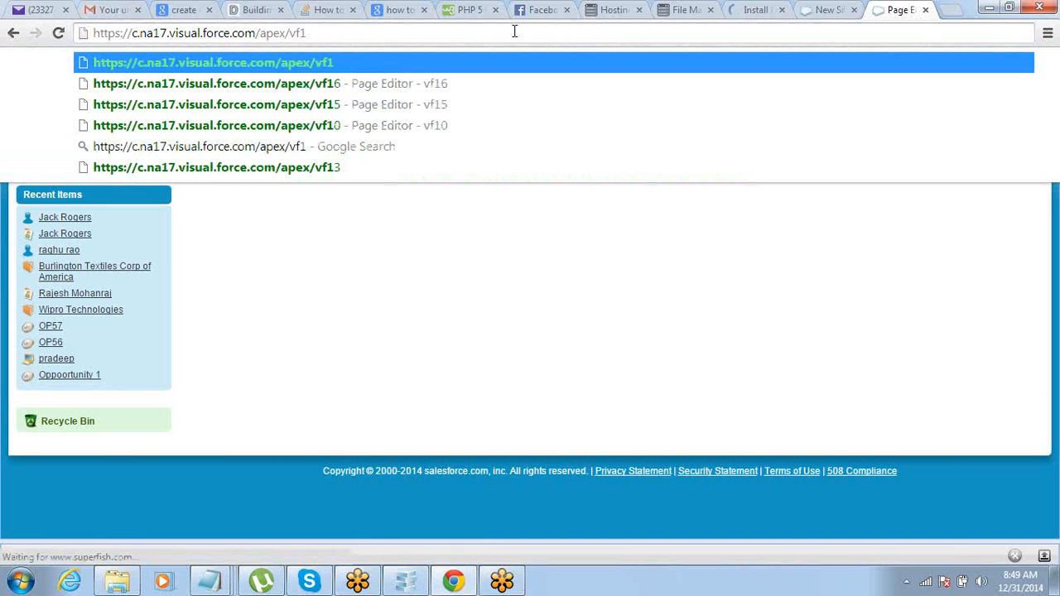
{"action": "type", "text": "2"}
{"action": "key", "text": "Return"}
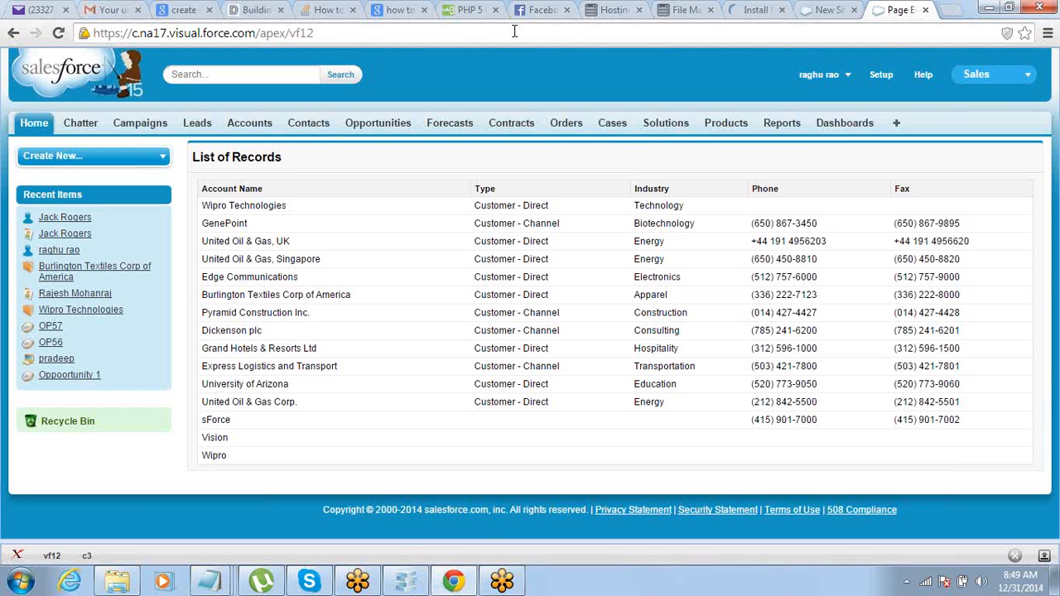
{"action": "left_click", "coordinate": [814, 8]}
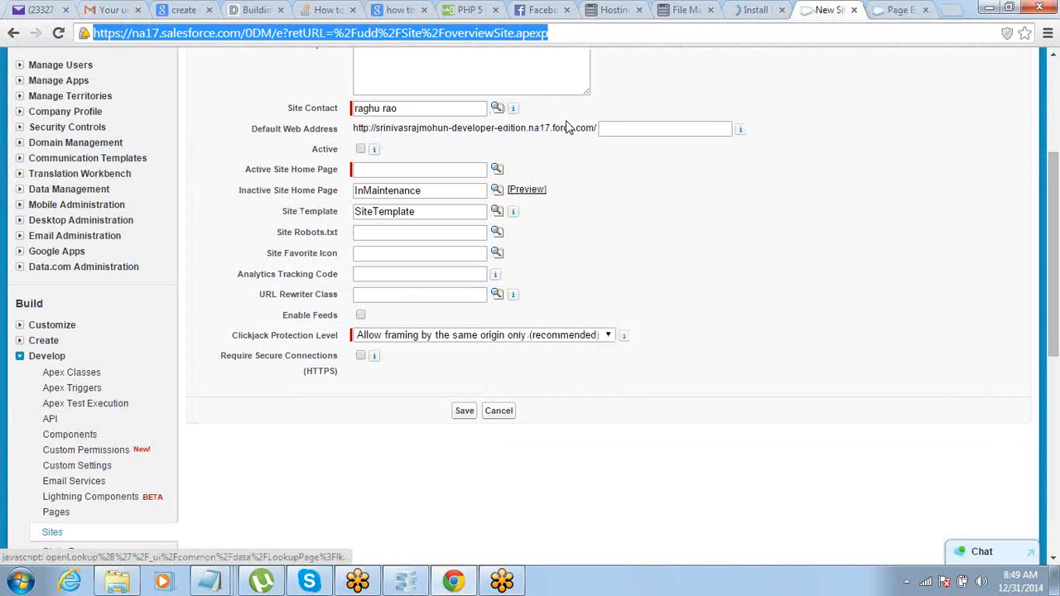
Step: Set the Site Label to 'Accounts' so Site Name fills in automatically
{"action": "scroll", "coordinate": [257, 141], "scroll_direction": "up", "scroll_amount": 3}
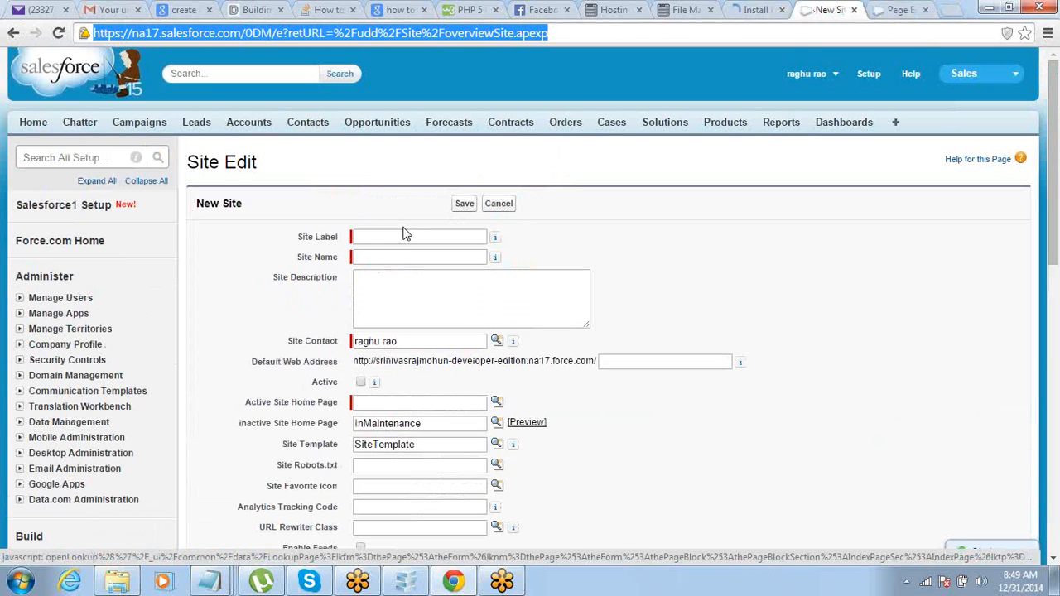
{"action": "left_click", "coordinate": [402, 233]}
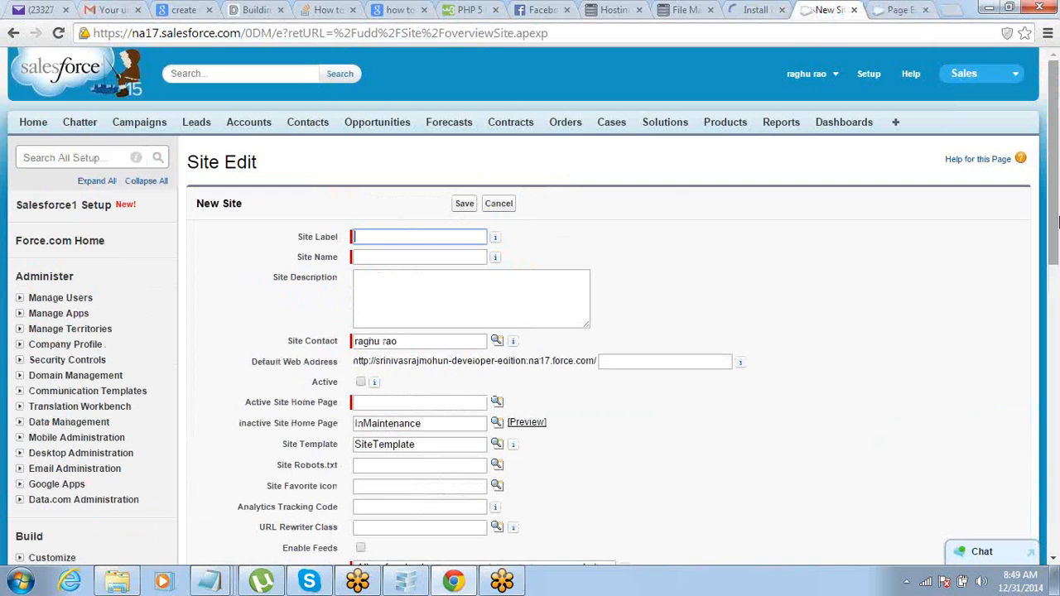
{"action": "type", "text": "Accounts"}
{"action": "key", "text": "Tab"}
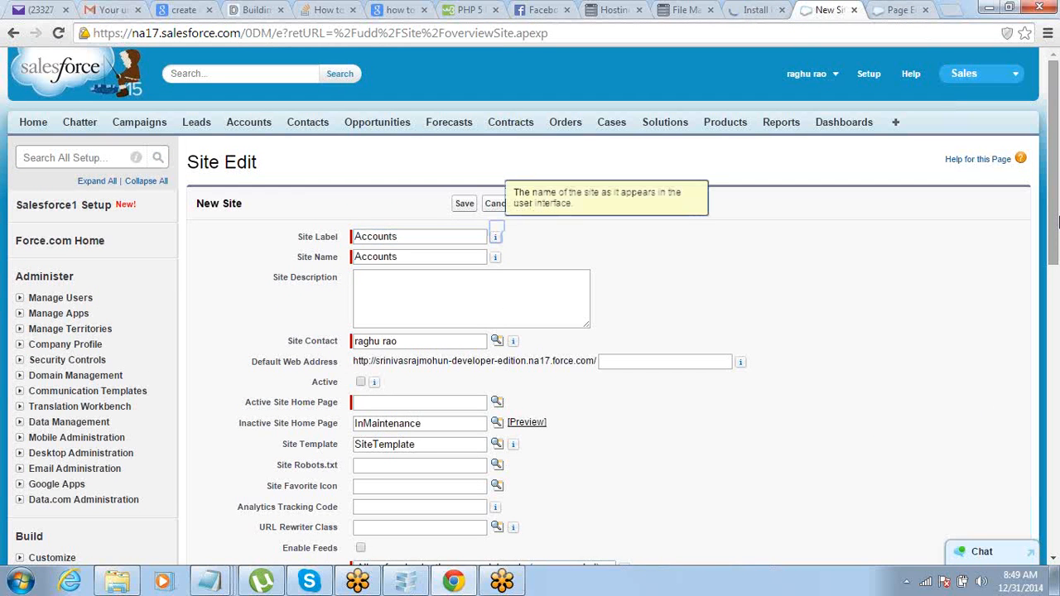
Step: Set the default web address path to 'acts'
{"action": "left_click", "coordinate": [672, 362]}
{"action": "left_click_drag", "start_coordinate": [597, 364], "coordinate": [353, 359]}
{"action": "left_click", "coordinate": [709, 361]}
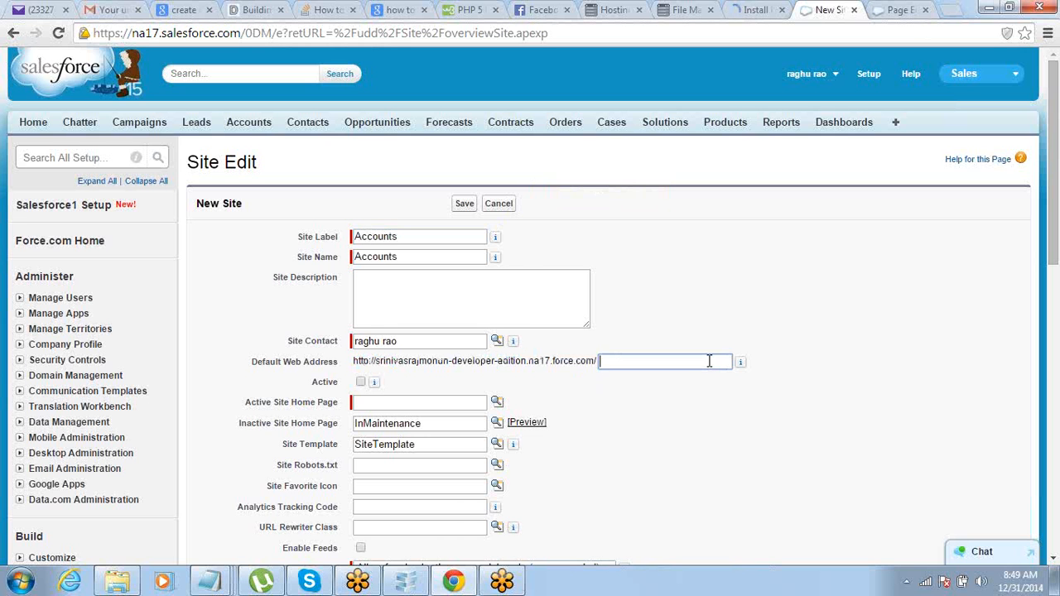
{"action": "type", "text": "acts"}
{"action": "key", "text": "shift+Left"}
{"action": "key", "text": "shift+Left"}
{"action": "key", "text": "shift+Left"}
{"action": "left_click", "coordinate": [358, 360]}
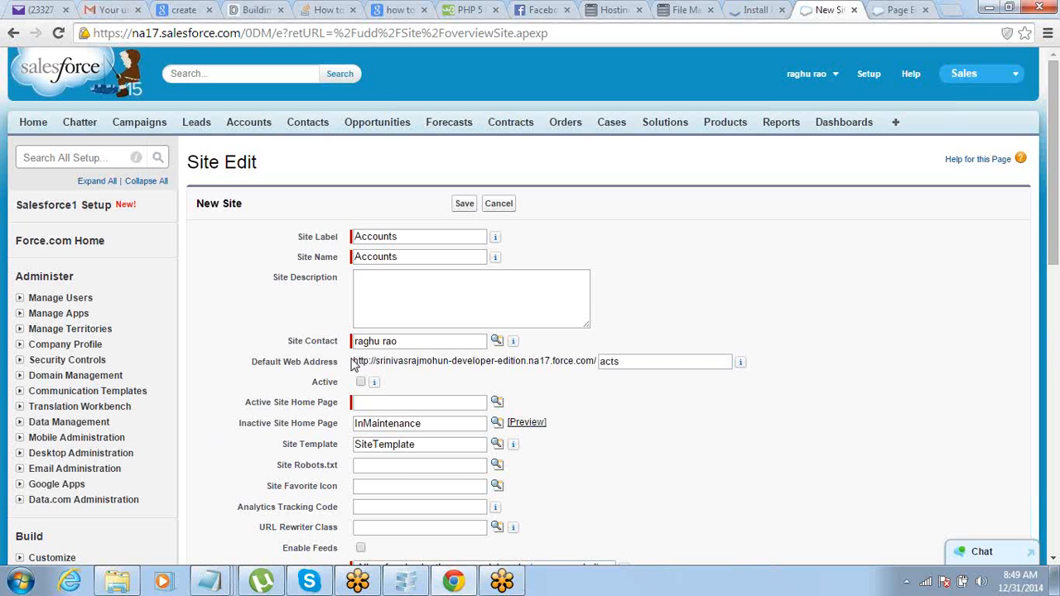
{"action": "left_click", "coordinate": [618, 362]}
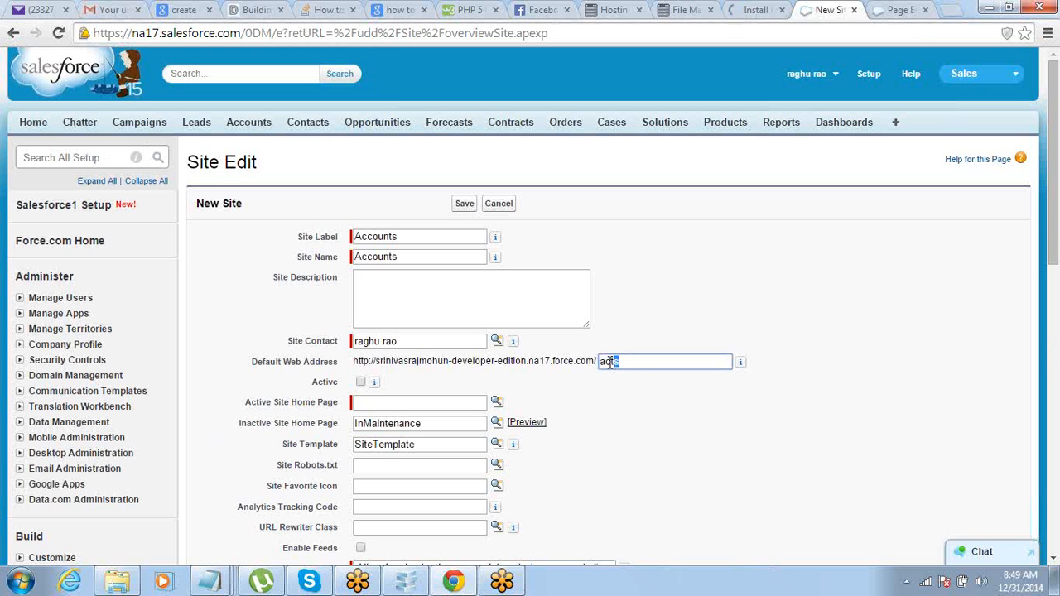
{"action": "left_click", "coordinate": [1038, 201]}
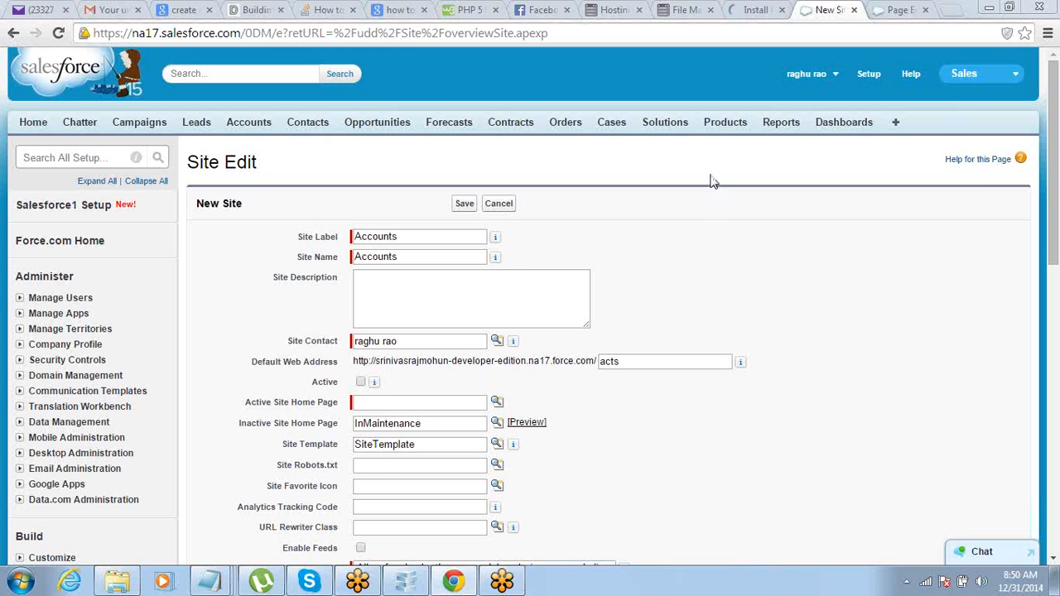
{"action": "scroll", "coordinate": [710, 175], "scroll_direction": "down", "scroll_amount": 2}
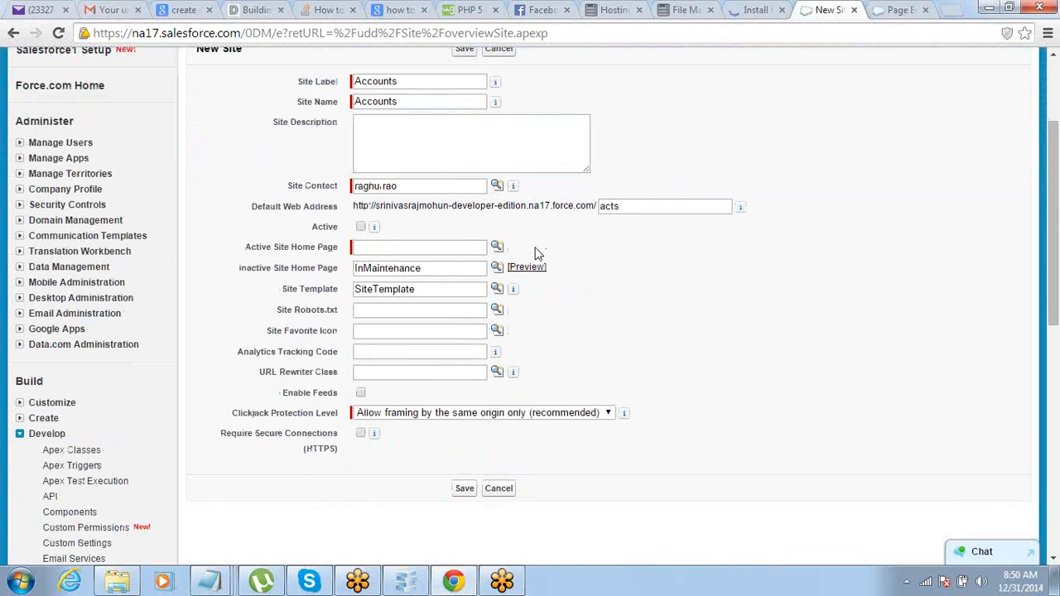
Step: Mark the site Active and choose vf12 as its Active Site Home Page
{"action": "left_click", "coordinate": [361, 227]}
{"action": "left_click", "coordinate": [497, 247]}
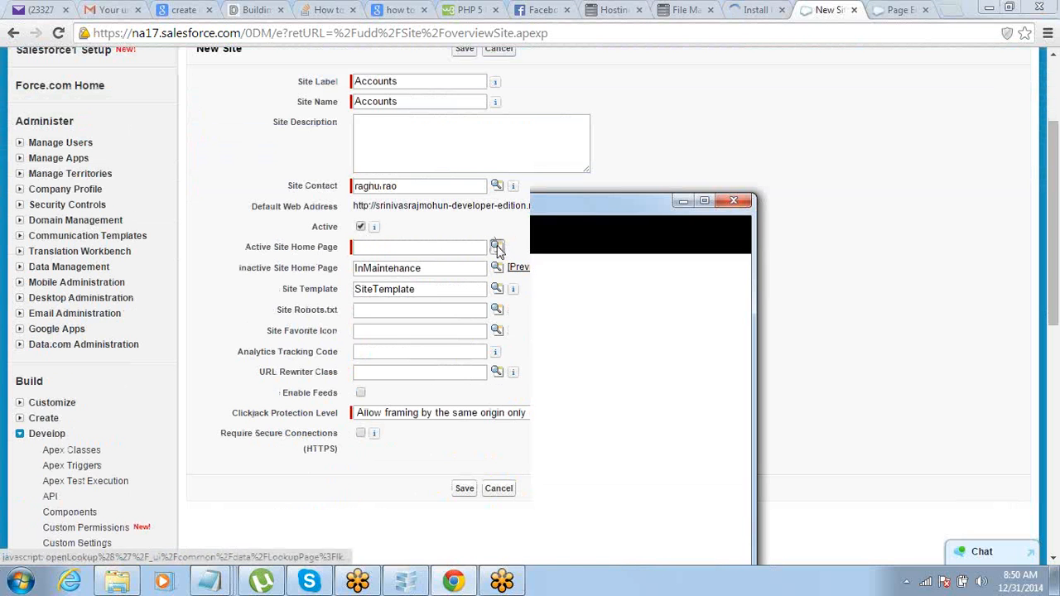
{"action": "left_click_drag", "start_coordinate": [497, 205], "coordinate": [521, 76]}
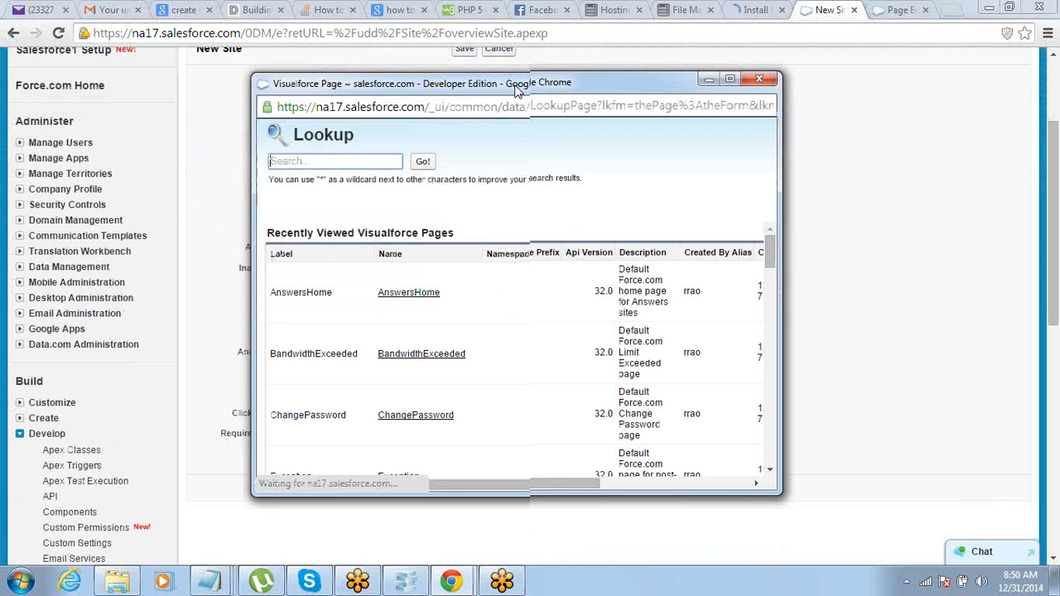
{"action": "left_click_drag", "start_coordinate": [769, 249], "coordinate": [766, 383]}
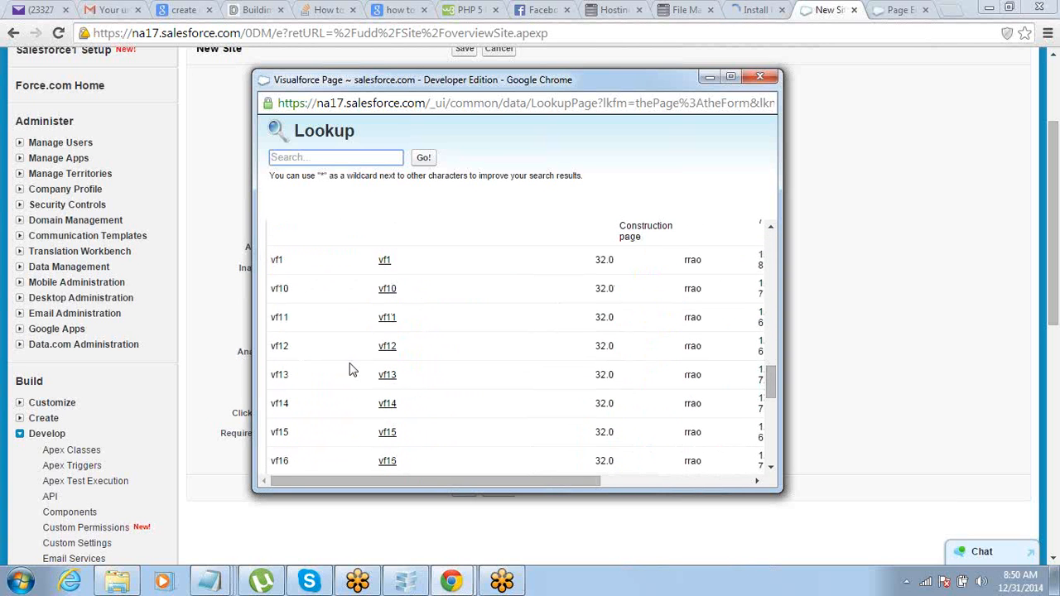
{"action": "left_click", "coordinate": [387, 348]}
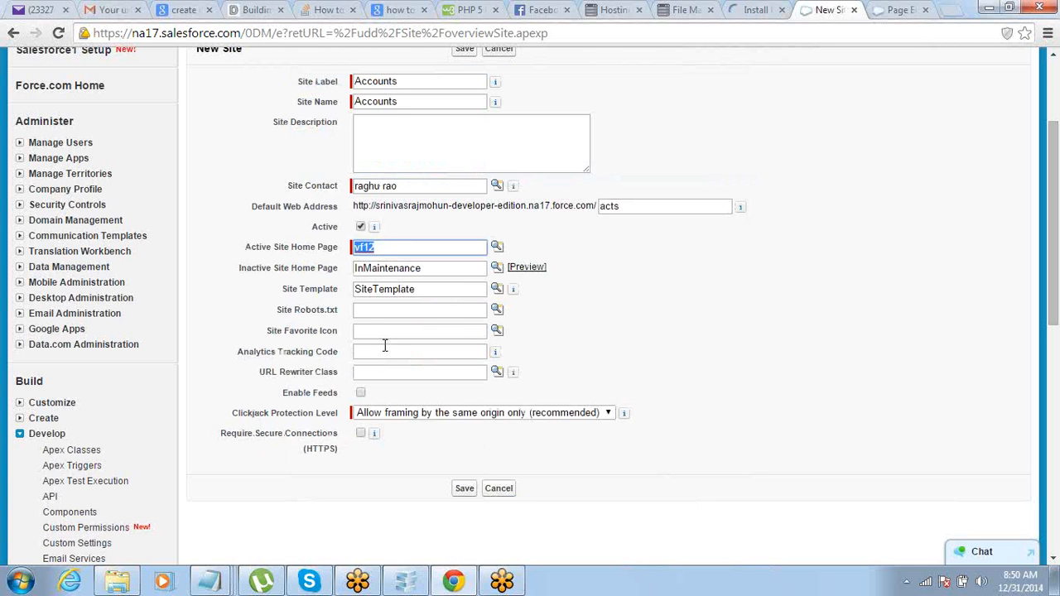
{"action": "left_click", "coordinate": [747, 336]}
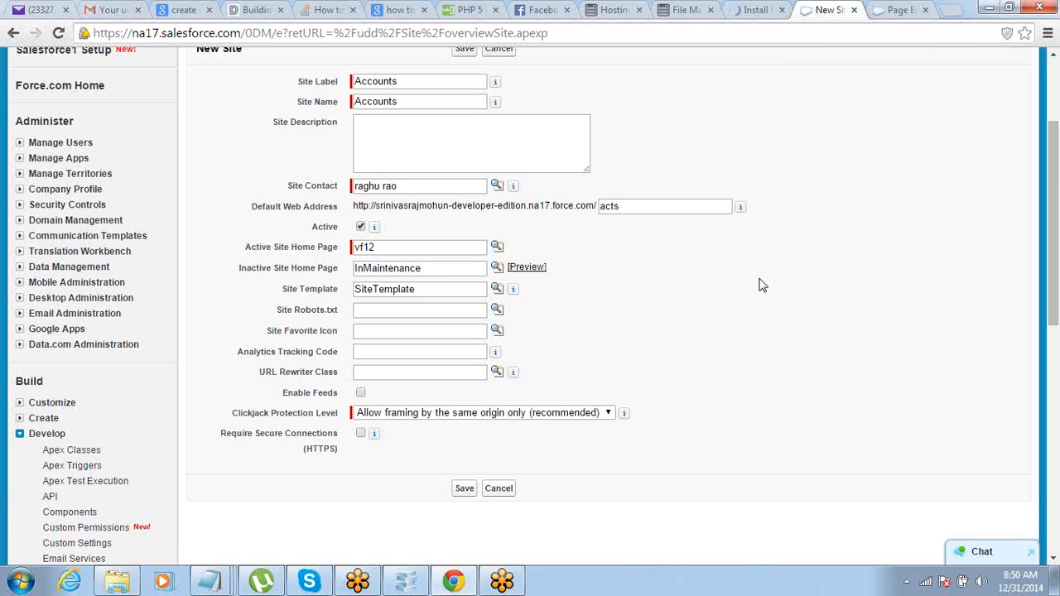
{"action": "scroll", "coordinate": [467, 431], "scroll_direction": "down", "scroll_amount": 1}
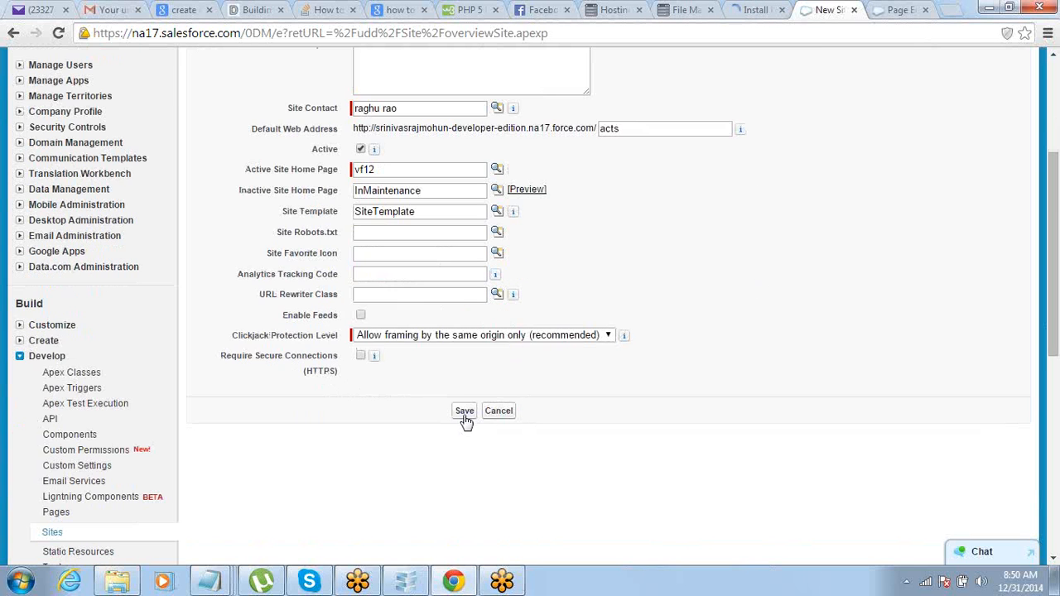
Step: Save the Accounts site and copy the domain name and /acts path from its Custom URLs row
{"action": "left_click", "coordinate": [465, 412]}
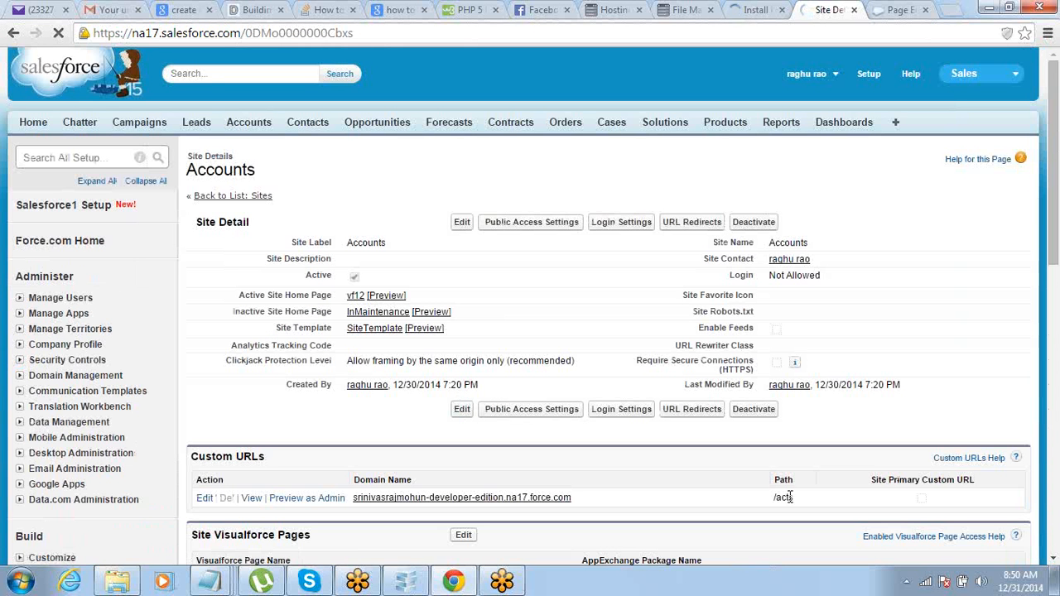
{"action": "left_click_drag", "start_coordinate": [798, 496], "coordinate": [447, 511]}
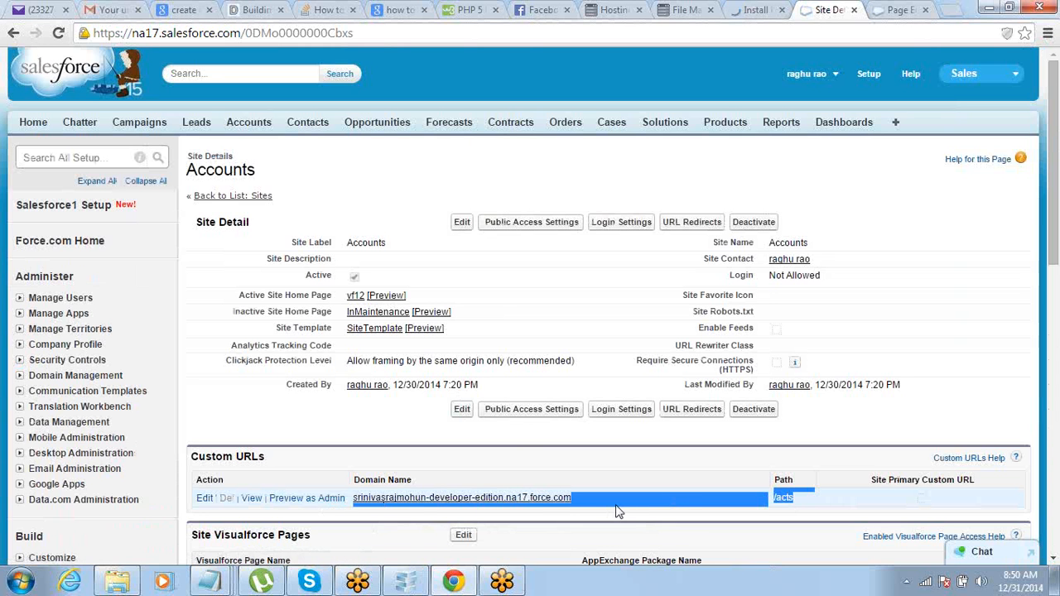
{"action": "left_click", "coordinate": [628, 521]}
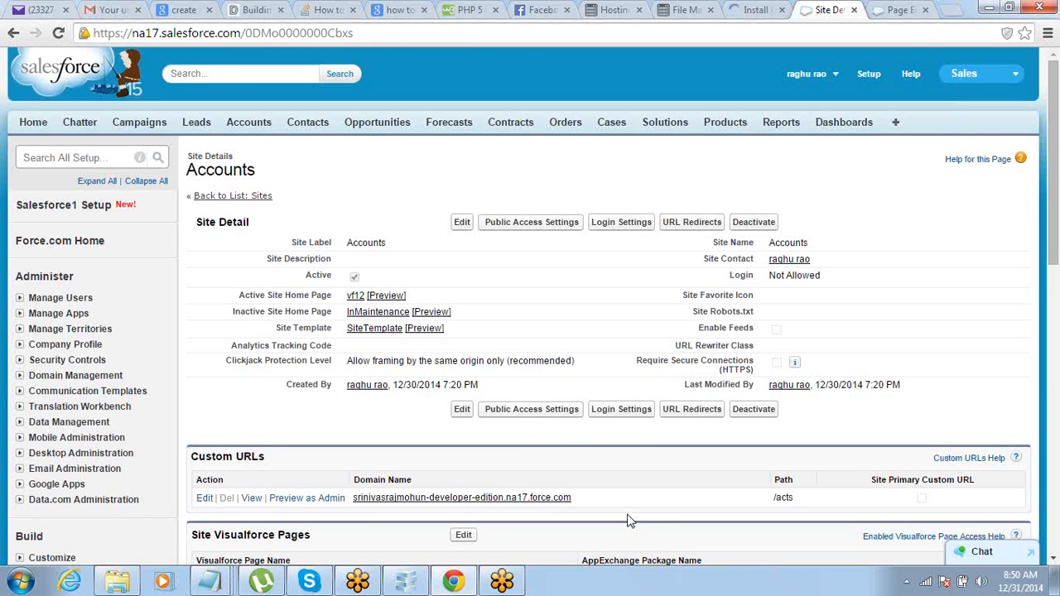
{"action": "scroll", "coordinate": [628, 520], "scroll_direction": "down", "scroll_amount": 1}
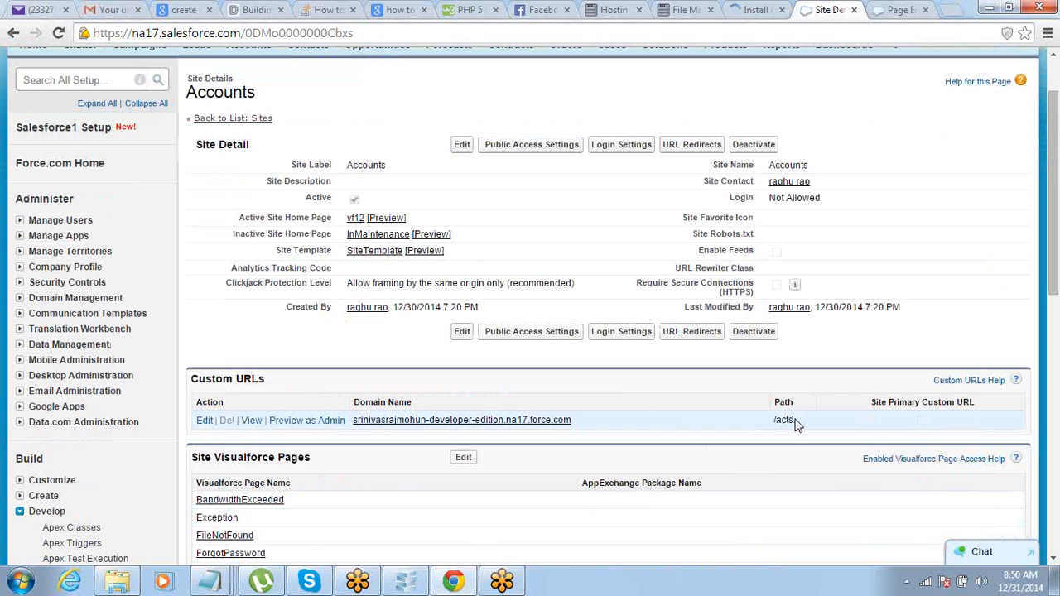
{"action": "left_click_drag", "start_coordinate": [782, 420], "coordinate": [371, 437]}
{"action": "key", "text": "ctrl+c"}
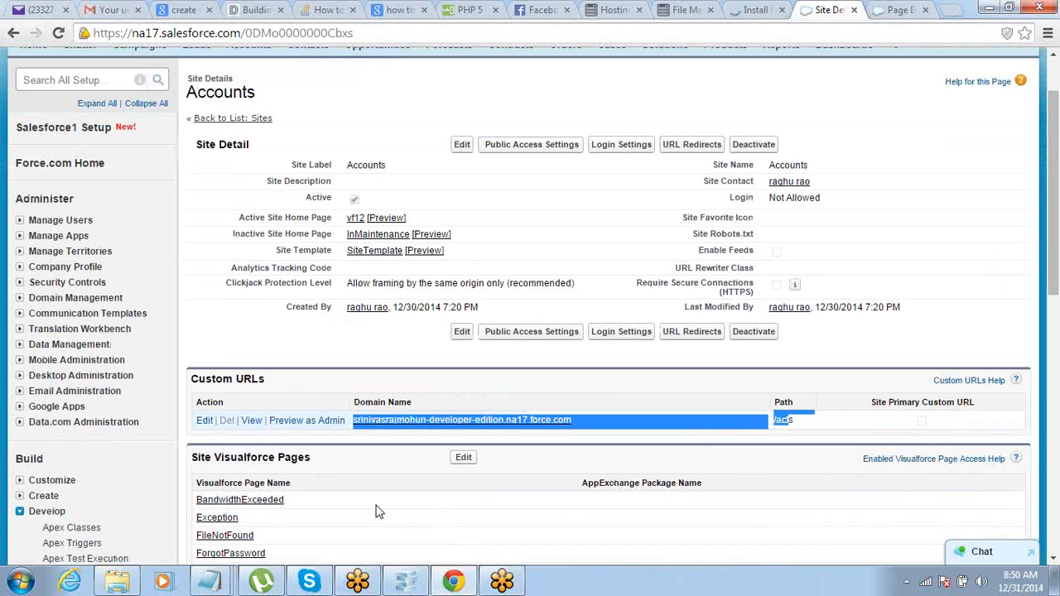
Step: Bring the Untitled Notepad notes to the front and deselect the sample subdomain text
{"action": "left_click", "coordinate": [209, 581]}
{"action": "left_click", "coordinate": [95, 502]}
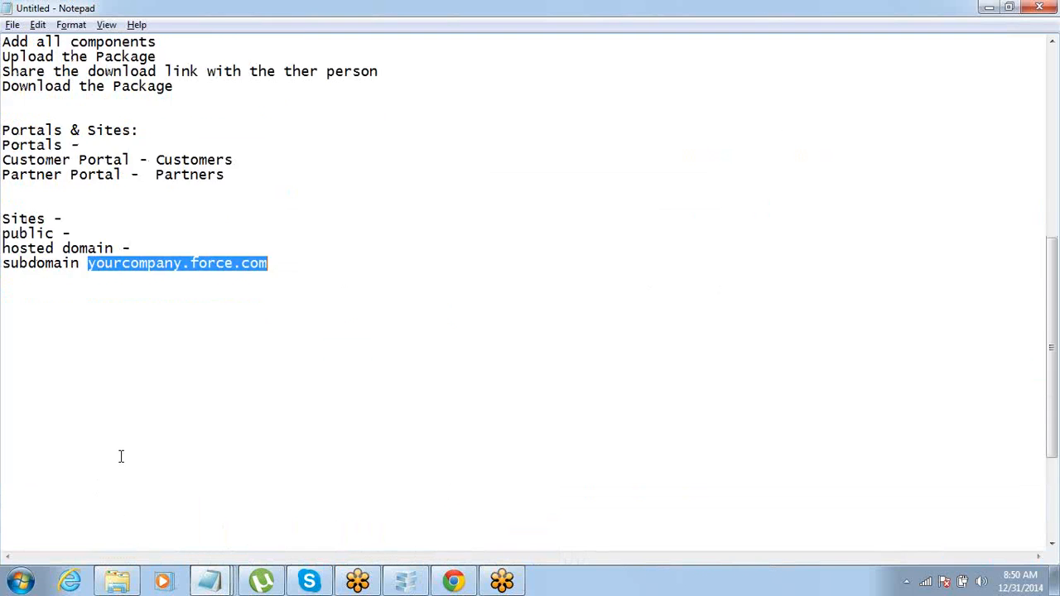
{"action": "scroll", "coordinate": [121, 455], "scroll_direction": "down", "scroll_amount": 5}
{"action": "left_click", "coordinate": [326, 43]}
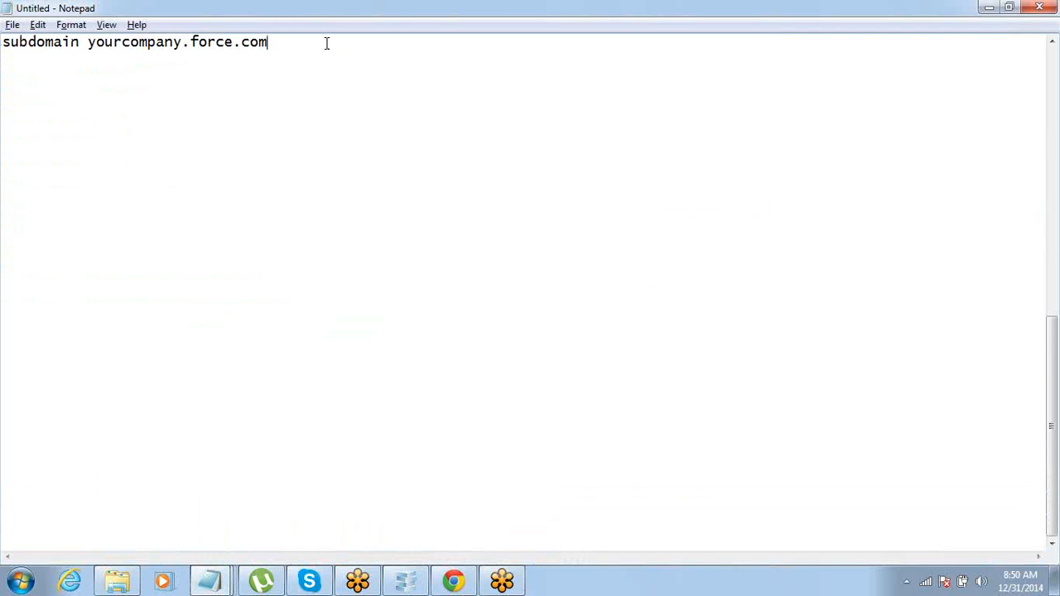
Step: On a new line, paste the domain name and join it with /act into one selected address
{"action": "key", "text": "Return"}
{"action": "key", "text": "Return"}
{"action": "key", "text": "Return"}
{"action": "key", "text": "ctrl+v"}
{"action": "key", "text": "Tab"}
{"action": "type", "text": "/act"}
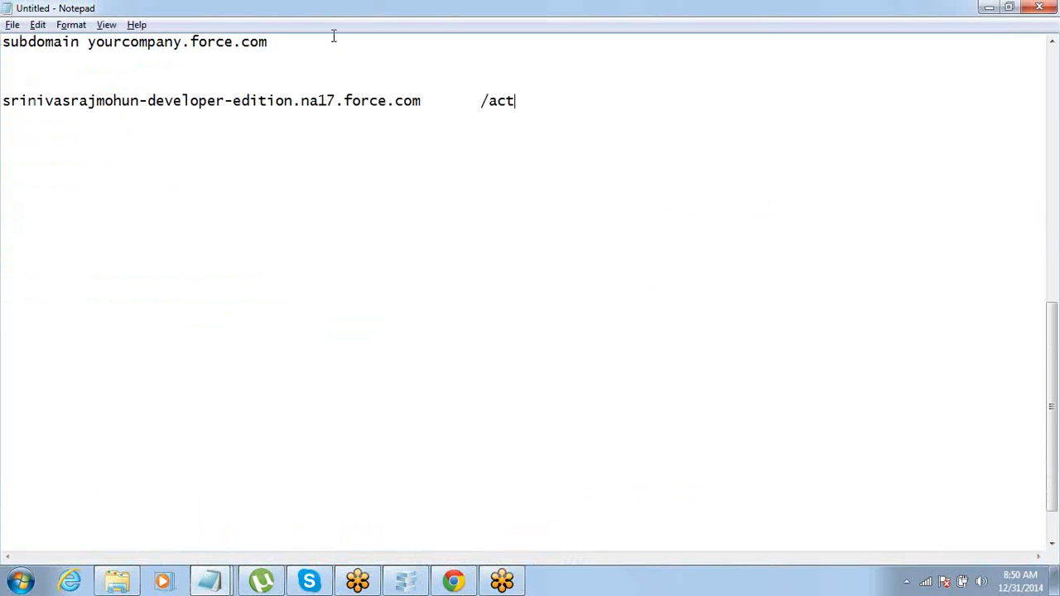
{"action": "key", "text": "Left"}
{"action": "key", "text": "Left"}
{"action": "key", "text": "Left"}
{"action": "key", "text": "Left"}
{"action": "key", "text": "BackSpace"}
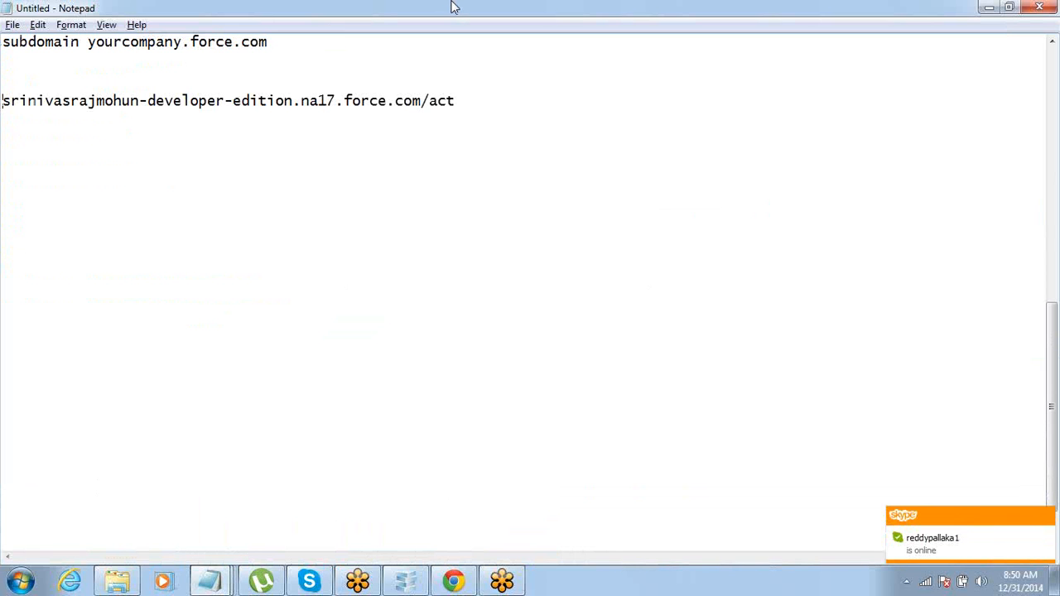
{"action": "key", "text": "ctrl+shift+Left"}
{"action": "key", "text": "ctrl+shift+Left"}
{"action": "key", "text": "ctrl+shift+Left"}
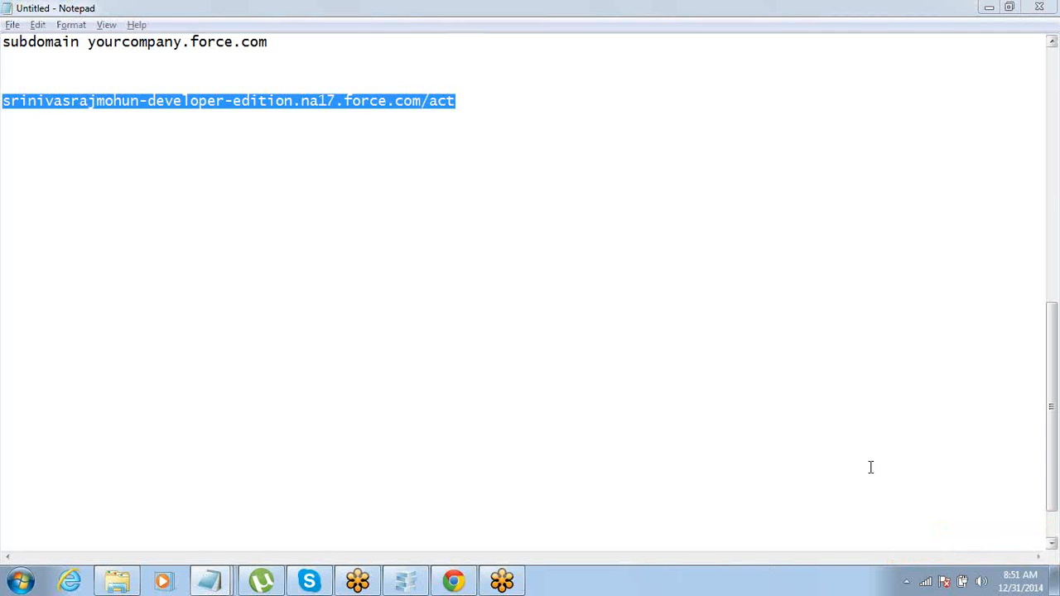
{"action": "left_click", "coordinate": [80, 581]}
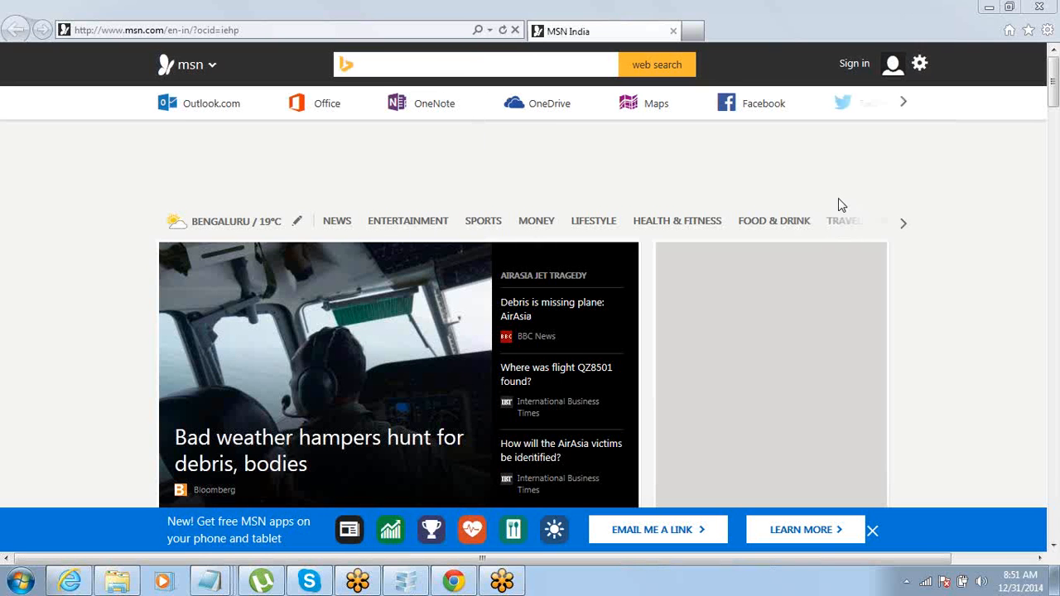
Step: With the MSN India home page loaded in Internet Explorer, bring up the meeting control panel
{"action": "left_click", "coordinate": [839, 202]}
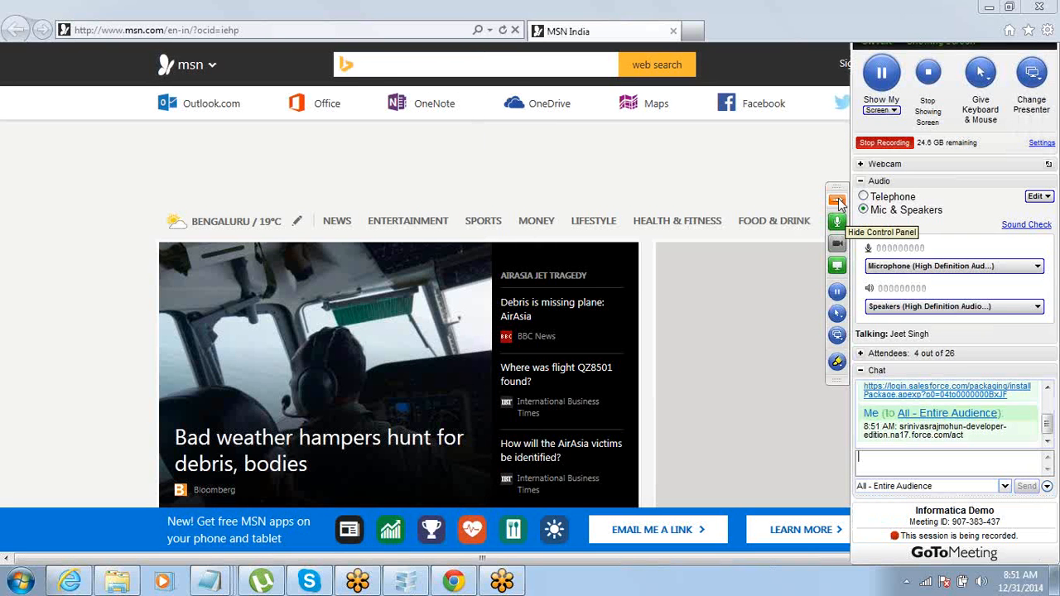
Step: Hide the GoToMeeting control panel to reveal the Salesforce Accounts site details page
{"action": "left_click", "coordinate": [882, 75]}
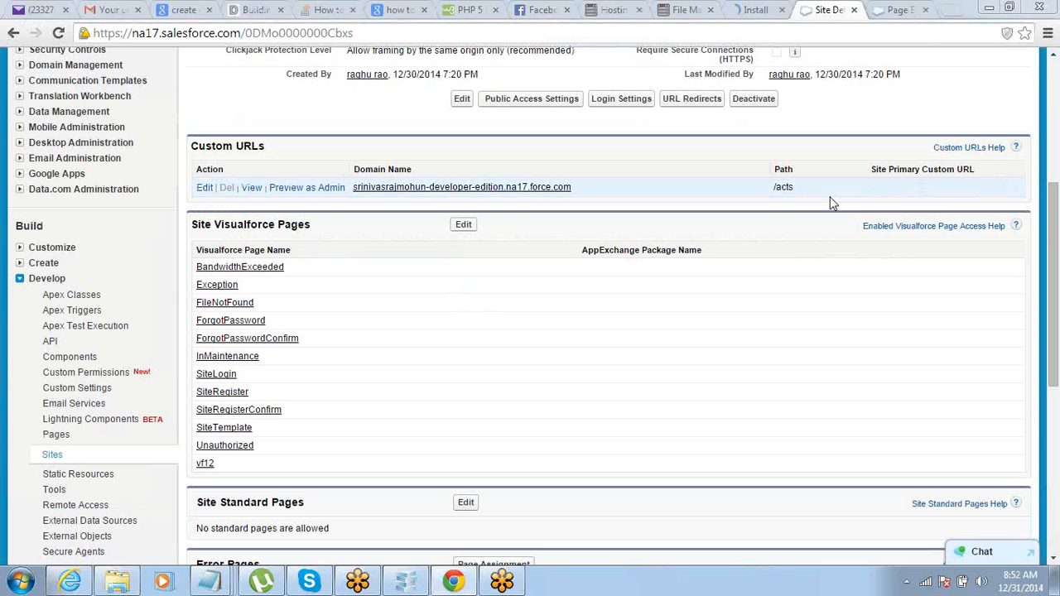
Step: Open the site's public access settings and start editing its guest Accounts Profile
{"action": "scroll", "coordinate": [545, 227], "scroll_direction": "up", "scroll_amount": 3}
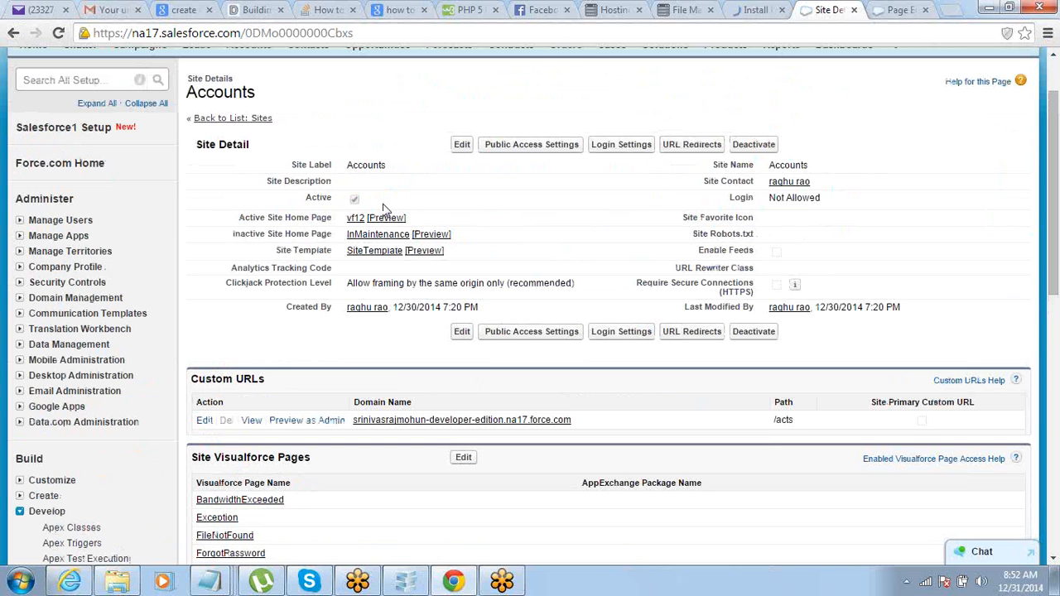
{"action": "left_click", "coordinate": [494, 148]}
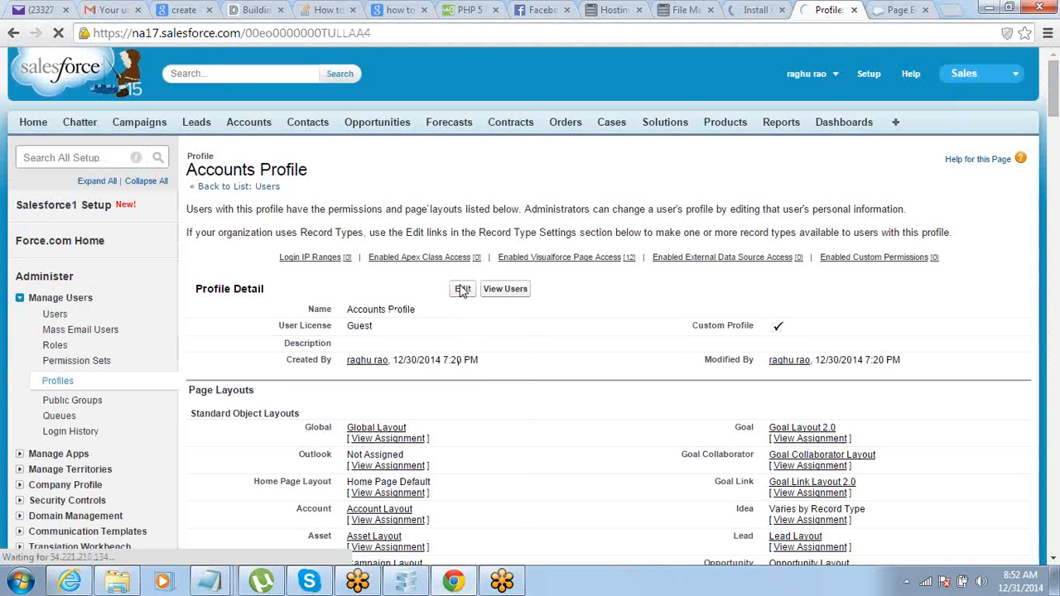
{"action": "left_click", "coordinate": [462, 290]}
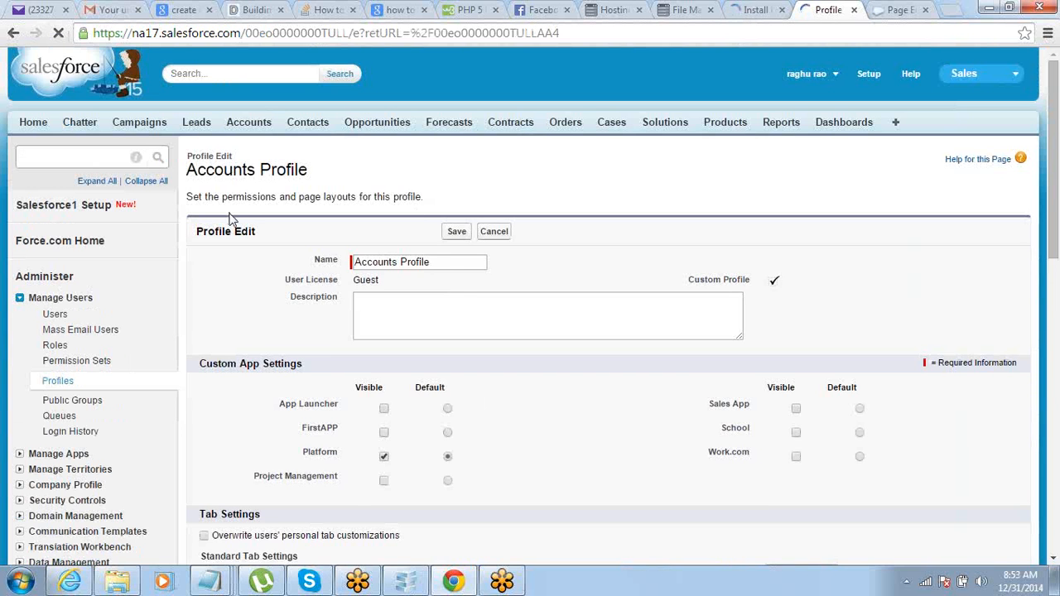
Step: Grant the guest Accounts Profile Read access on Accounts and save the profile
{"action": "scroll", "coordinate": [232, 218], "scroll_direction": "down", "scroll_amount": 20}
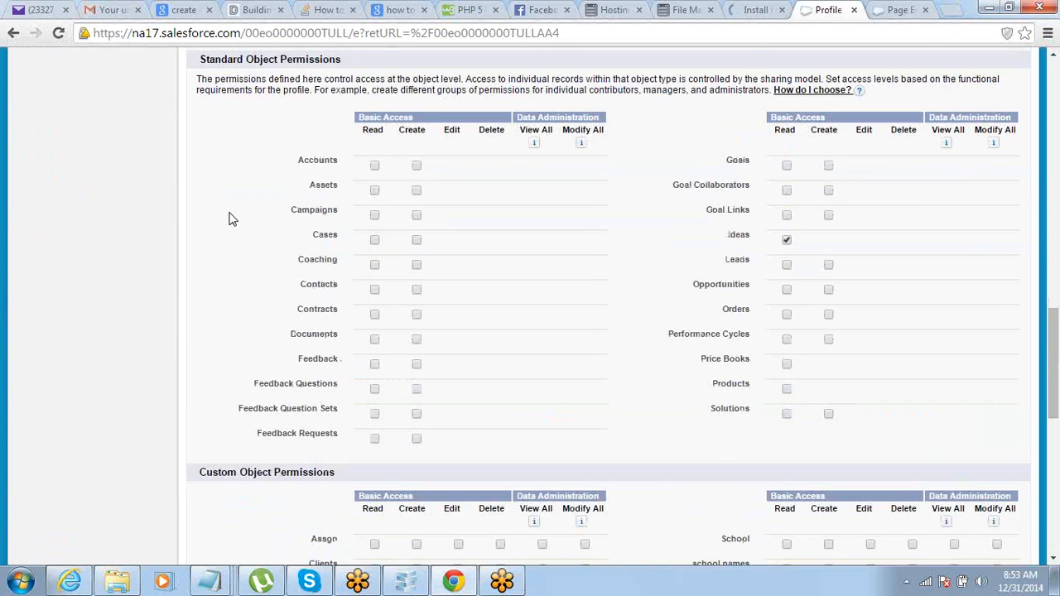
{"action": "scroll", "coordinate": [232, 218], "scroll_direction": "down", "scroll_amount": 1}
{"action": "scroll", "coordinate": [290, 194], "scroll_direction": "up", "scroll_amount": 1}
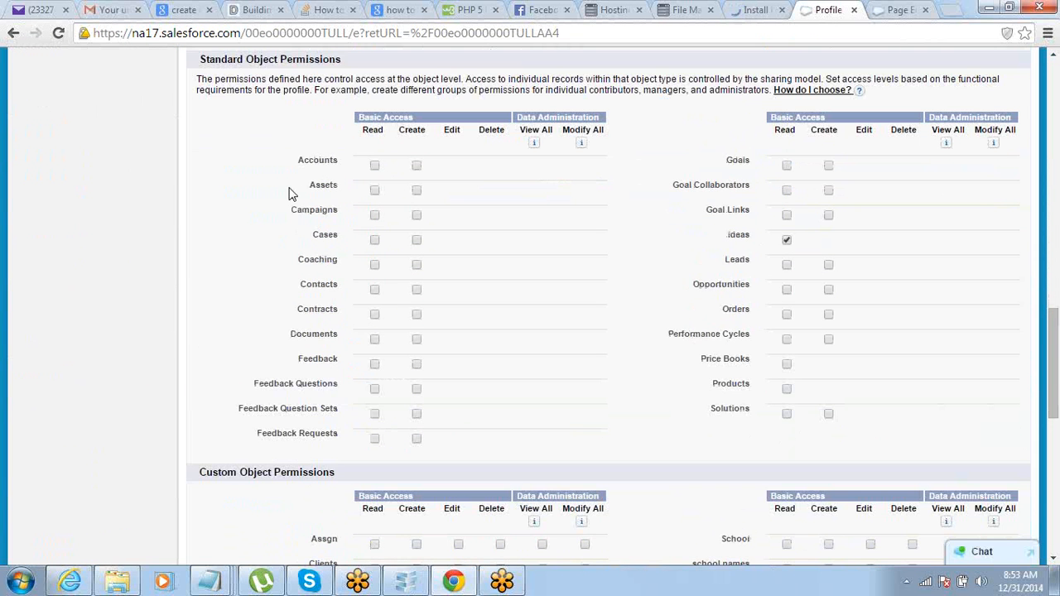
{"action": "left_click", "coordinate": [375, 167]}
{"action": "scroll", "coordinate": [308, 239], "scroll_direction": "up", "scroll_amount": 1}
{"action": "scroll", "coordinate": [309, 238], "scroll_direction": "up", "scroll_amount": 10}
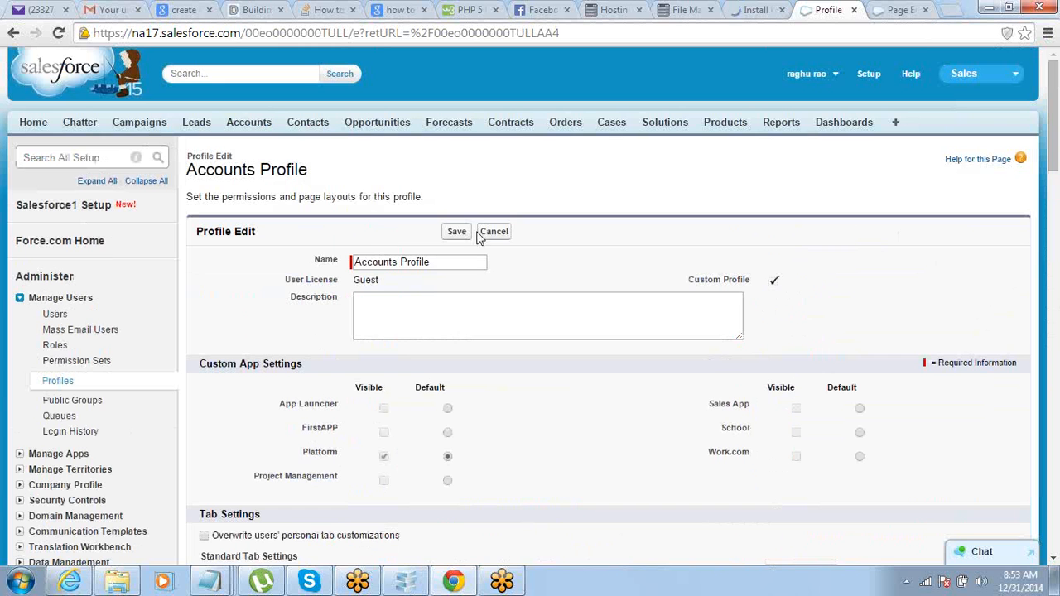
{"action": "left_click", "coordinate": [458, 232]}
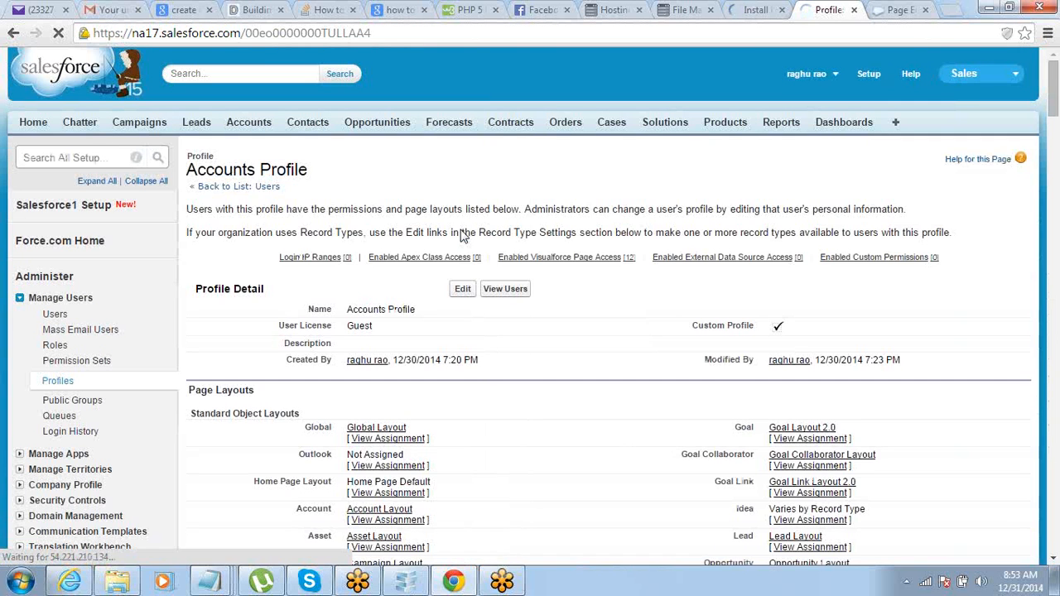
Step: Reload the /acts site in Internet Explorer, which still shows the under construction page
{"action": "left_click", "coordinate": [67, 582]}
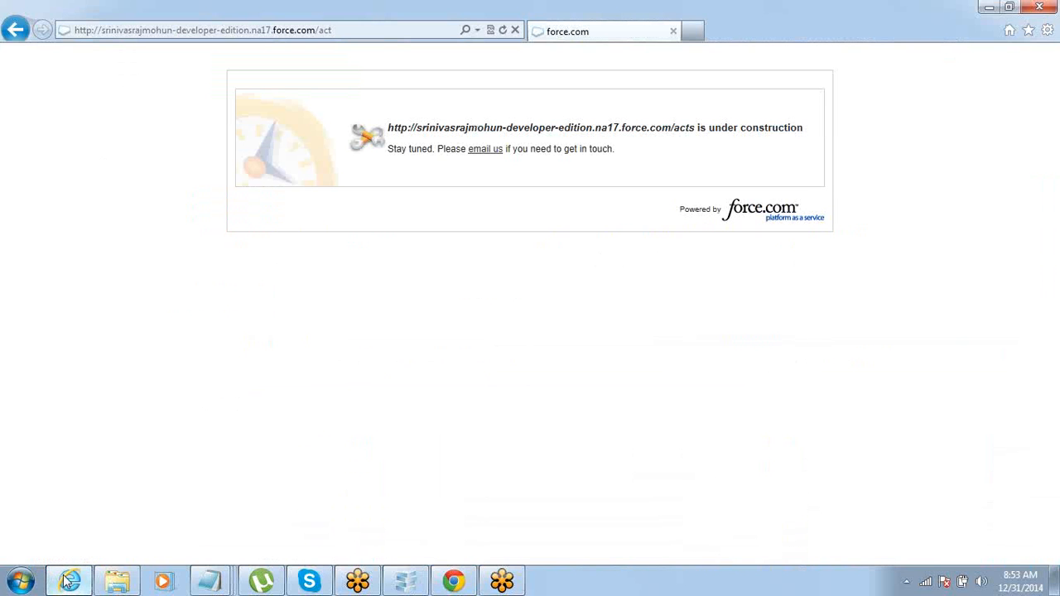
{"action": "left_click", "coordinate": [502, 30]}
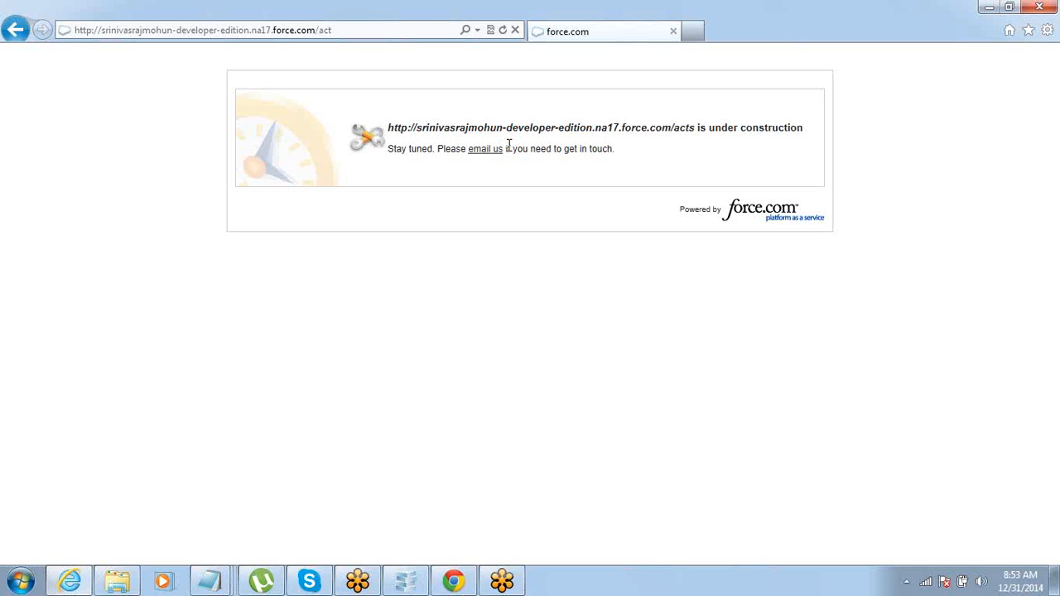
Step: Go to Develop > Sites in Setup and test the Accounts site's public /acts address
{"action": "left_click", "coordinate": [454, 581]}
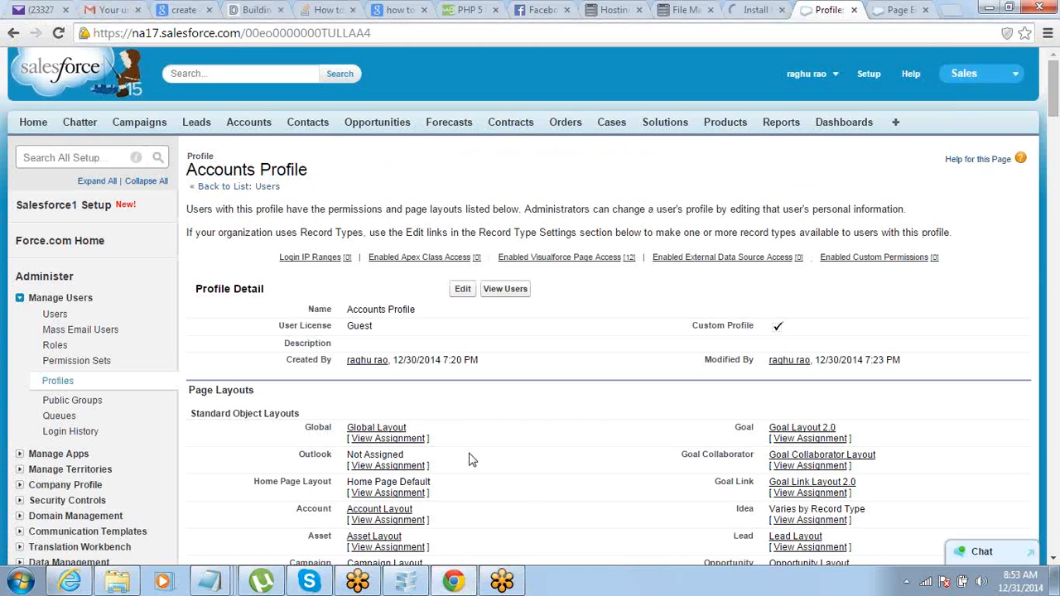
{"action": "scroll", "coordinate": [139, 351], "scroll_direction": "down", "scroll_amount": 3}
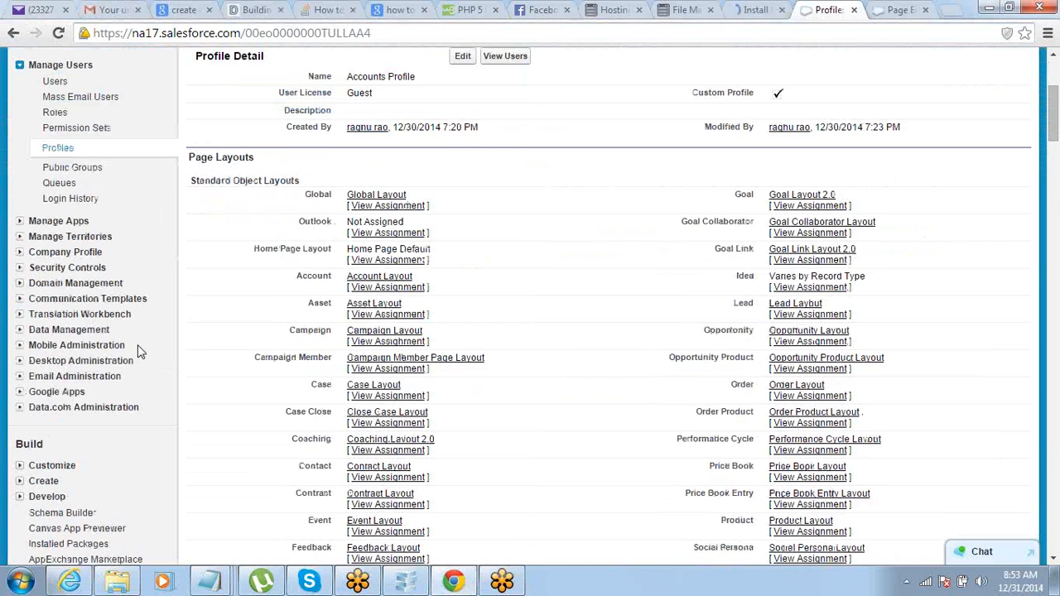
{"action": "scroll", "coordinate": [140, 352], "scroll_direction": "down", "scroll_amount": 3}
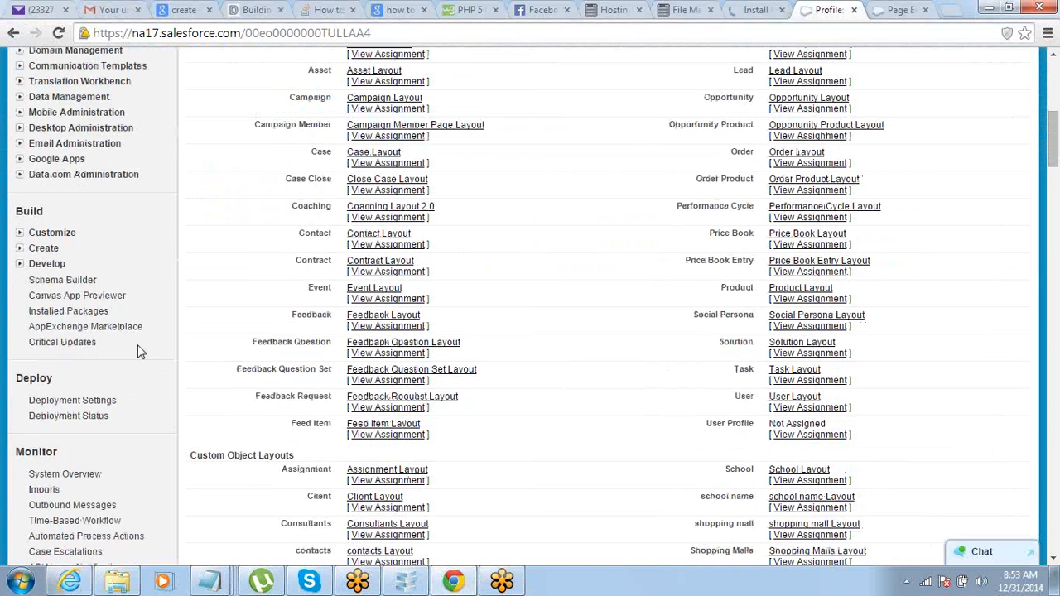
{"action": "left_click", "coordinate": [20, 266]}
{"action": "left_click", "coordinate": [53, 440]}
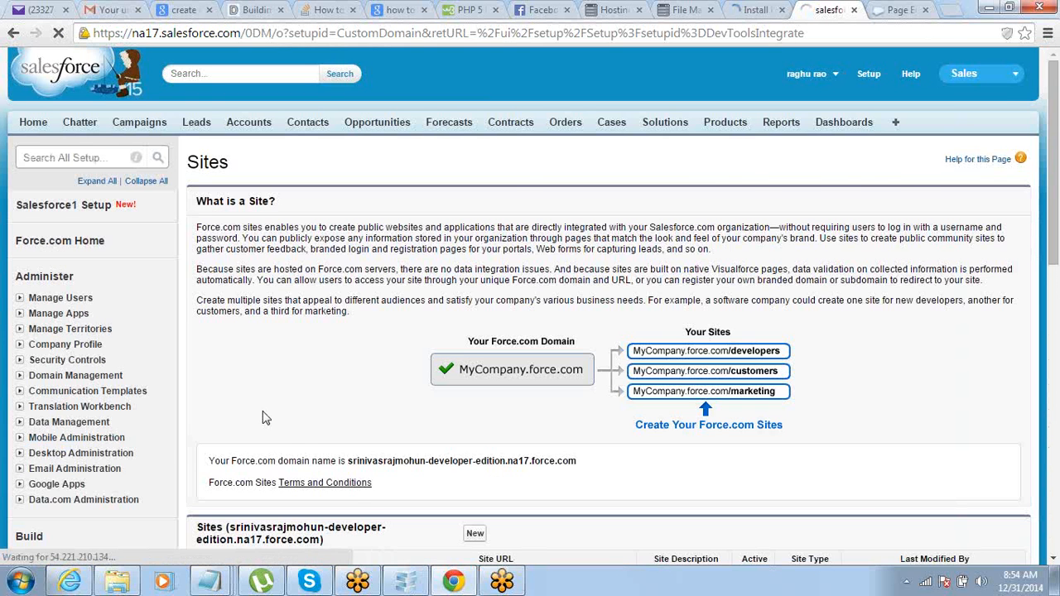
{"action": "scroll", "coordinate": [262, 419], "scroll_direction": "down", "scroll_amount": 2}
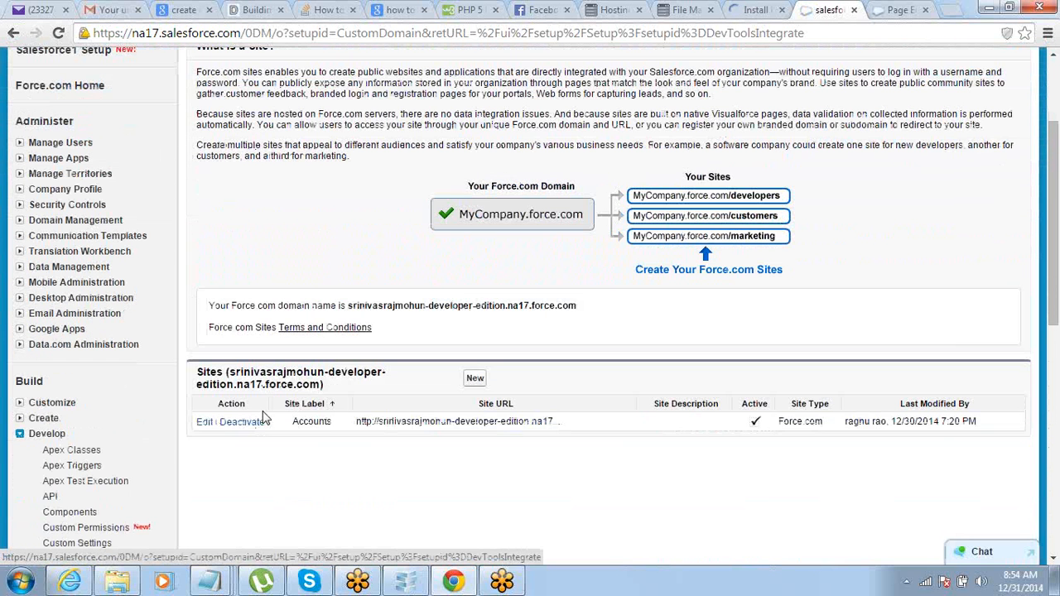
{"action": "left_click", "coordinate": [406, 423]}
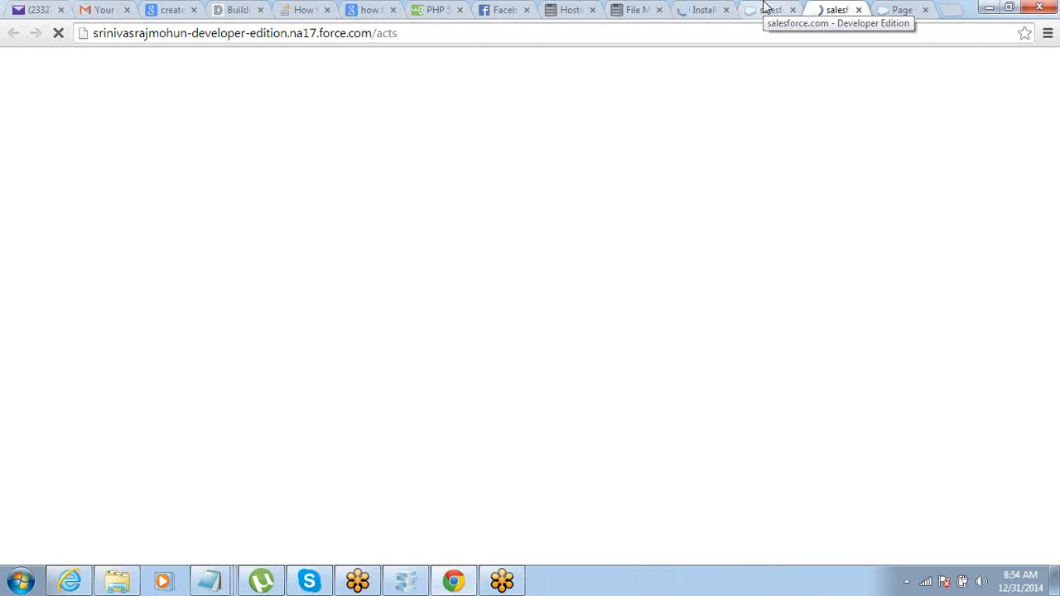
{"action": "left_click", "coordinate": [766, 8]}
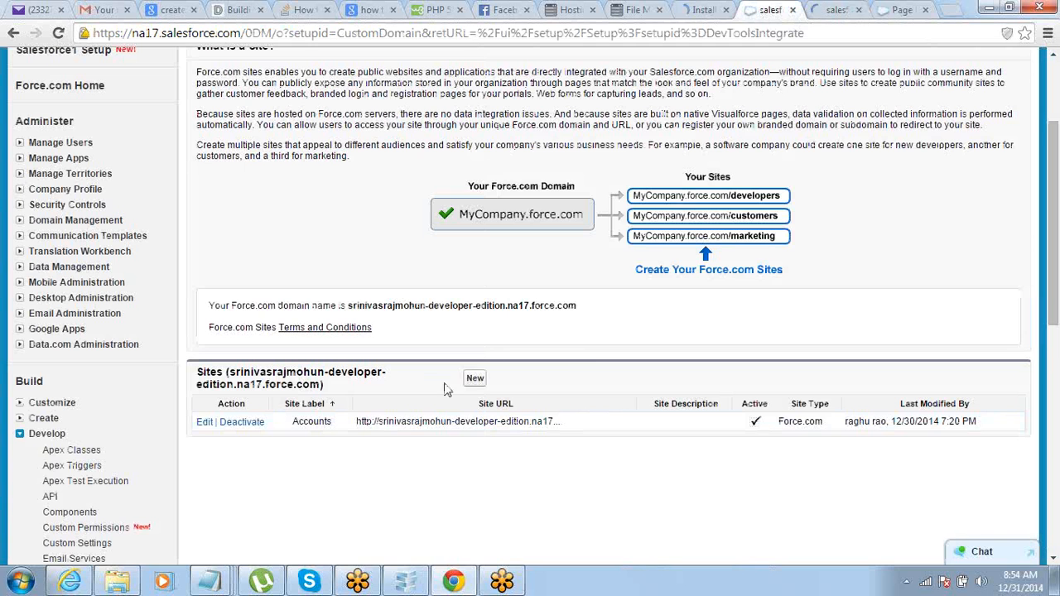
Step: Open the Accounts site's edit settings and confirm Chrome shows the vf12 accounts list at /acts
{"action": "left_click", "coordinate": [204, 422]}
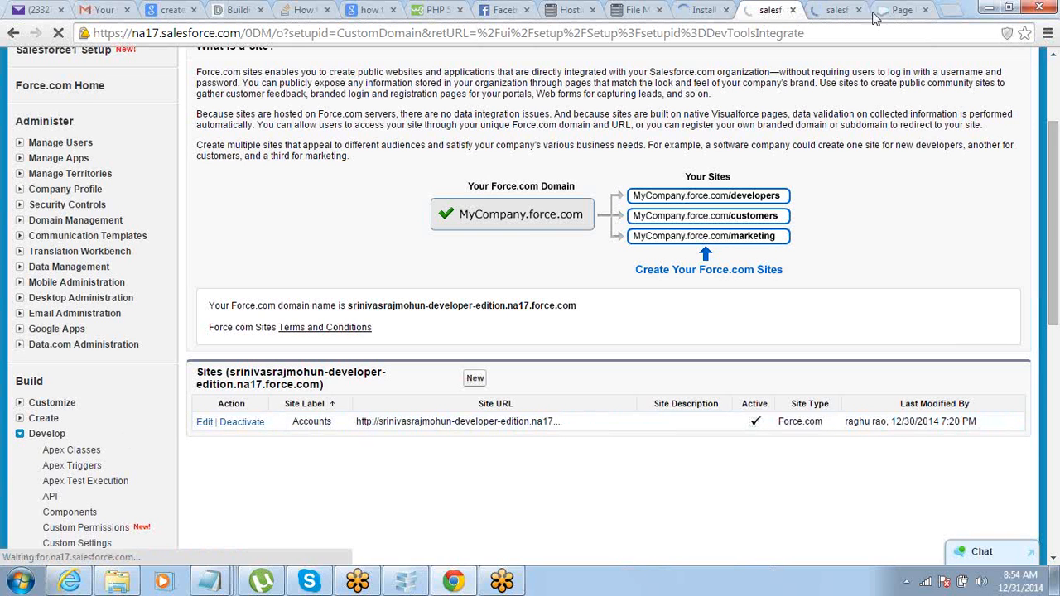
{"action": "left_click", "coordinate": [825, 10]}
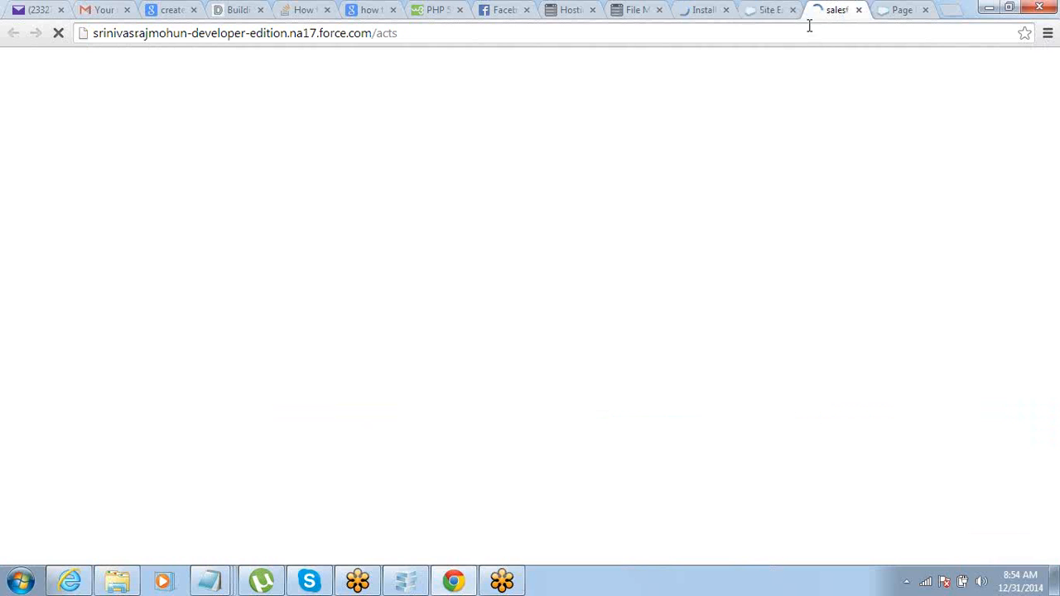
{"action": "left_click", "coordinate": [767, 9]}
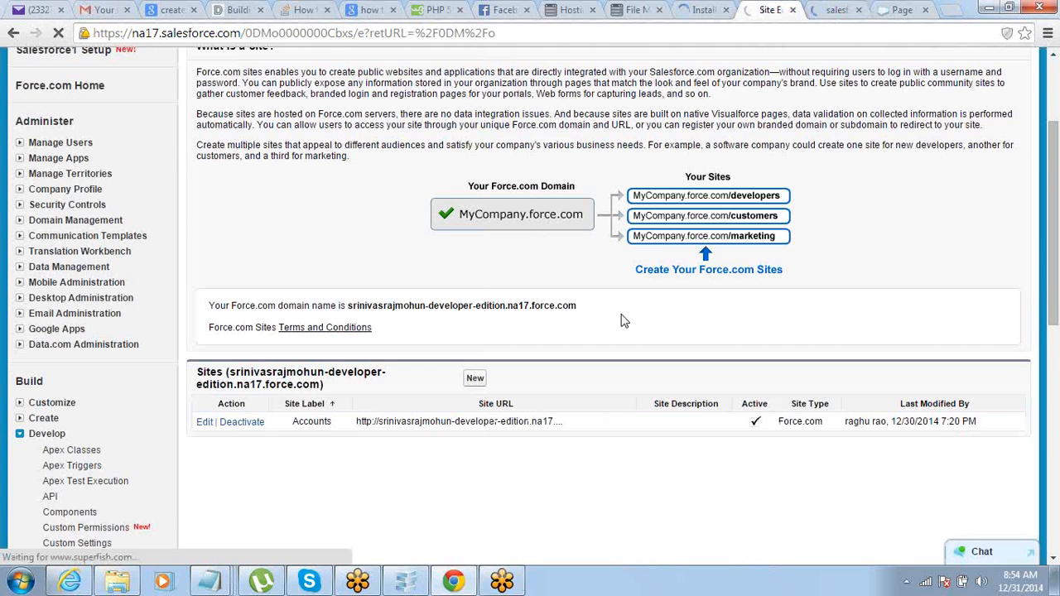
{"action": "scroll", "coordinate": [582, 350], "scroll_direction": "down", "scroll_amount": 3}
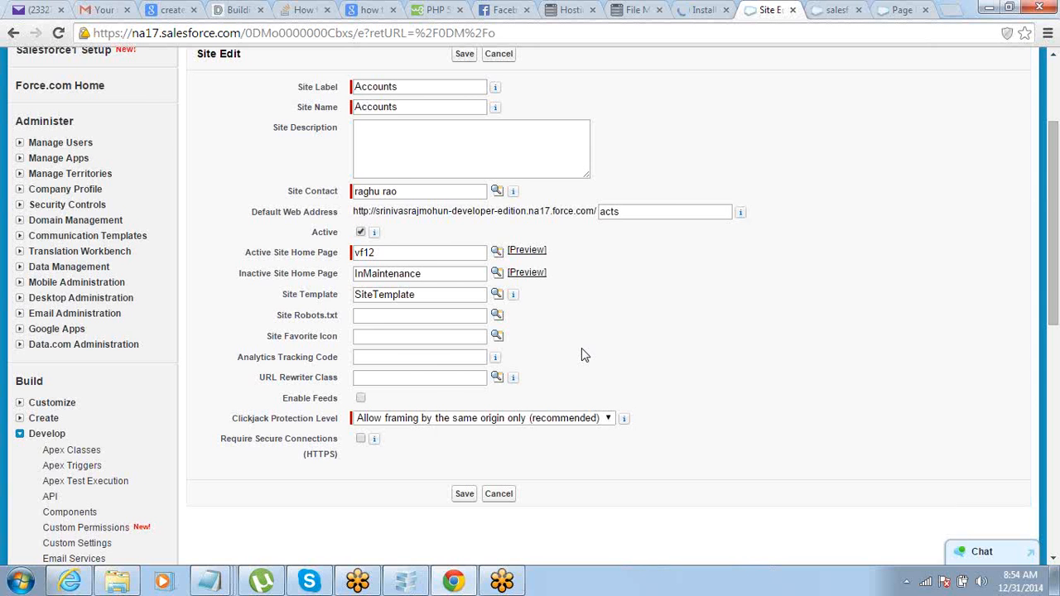
{"action": "scroll", "coordinate": [582, 349], "scroll_direction": "up", "scroll_amount": 1}
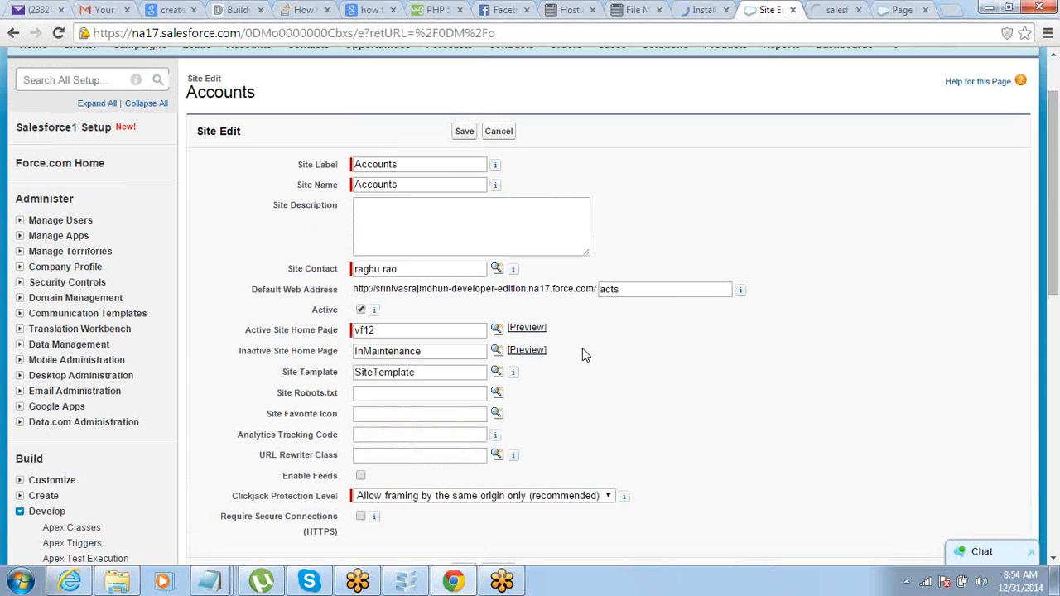
{"action": "left_click", "coordinate": [820, 10]}
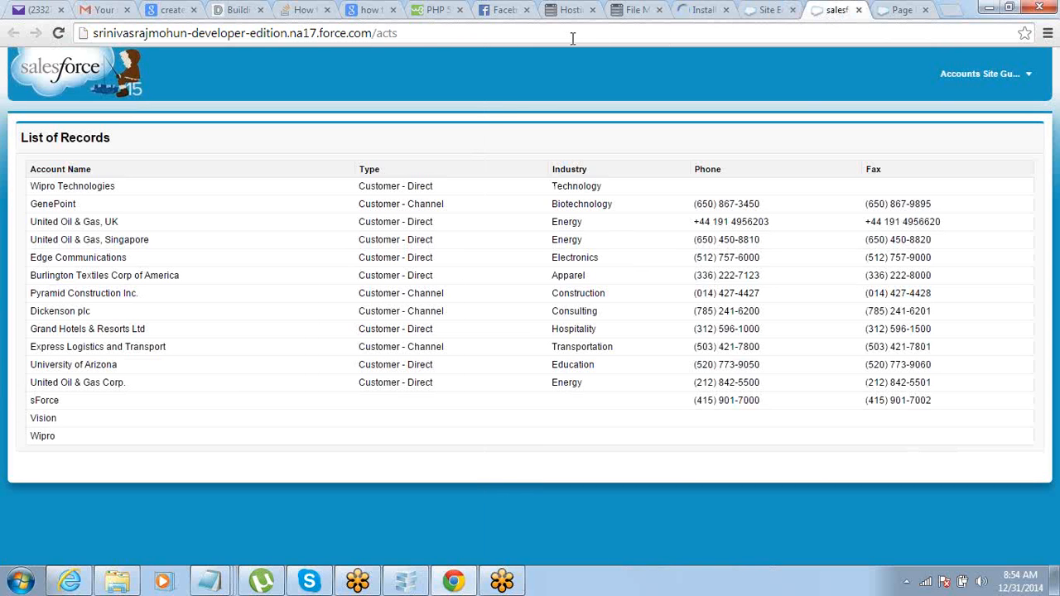
Step: Copy the /acts site address from Chrome and load it in Internet Explorer, showing the accounts list
{"action": "left_click", "coordinate": [573, 38]}
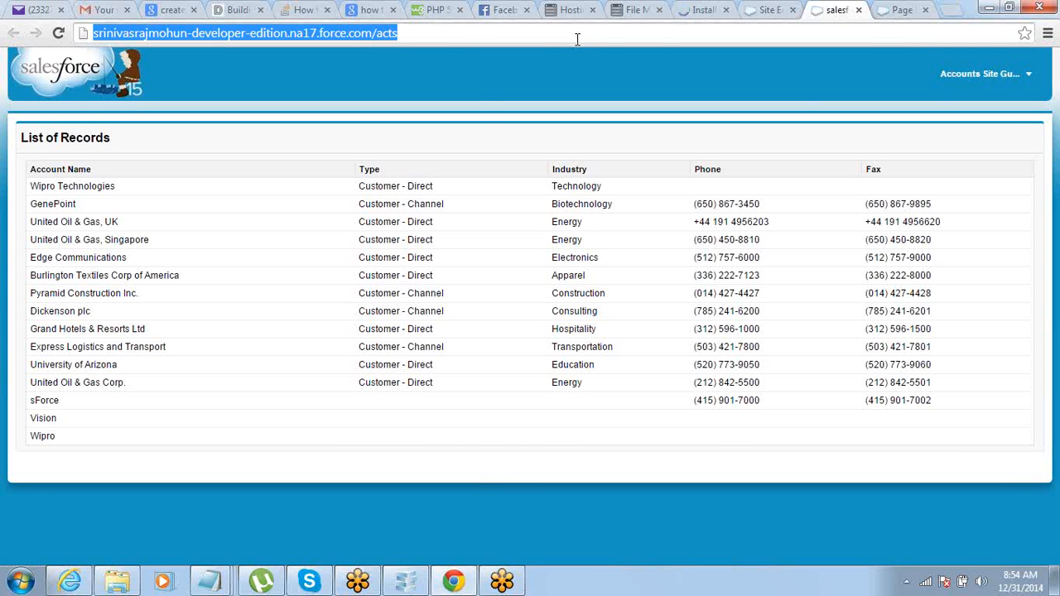
{"action": "key", "text": "alt+Tab"}
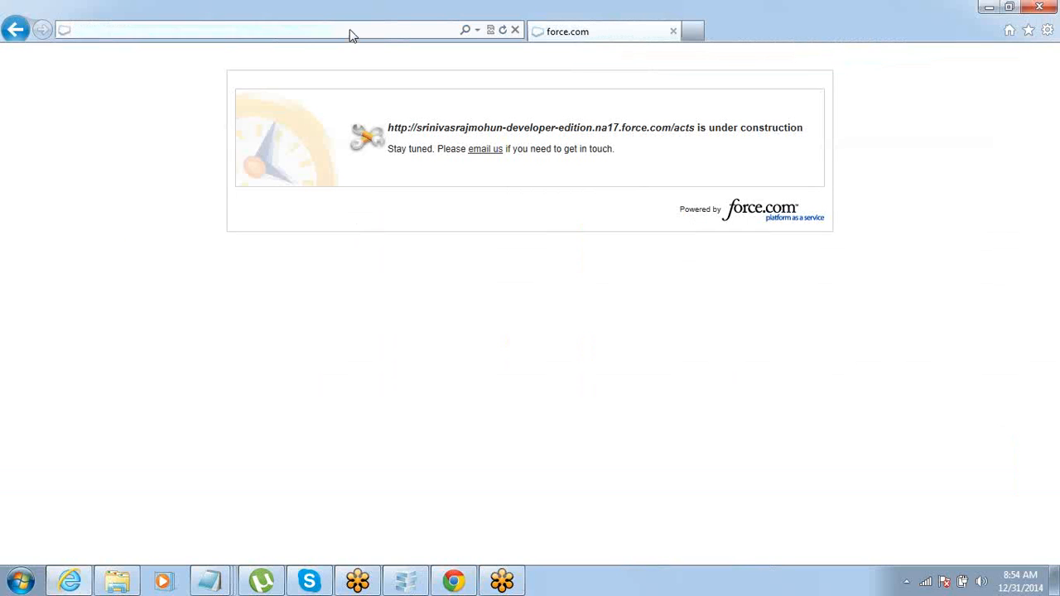
{"action": "left_click", "coordinate": [350, 30]}
{"action": "left_click", "coordinate": [351, 29]}
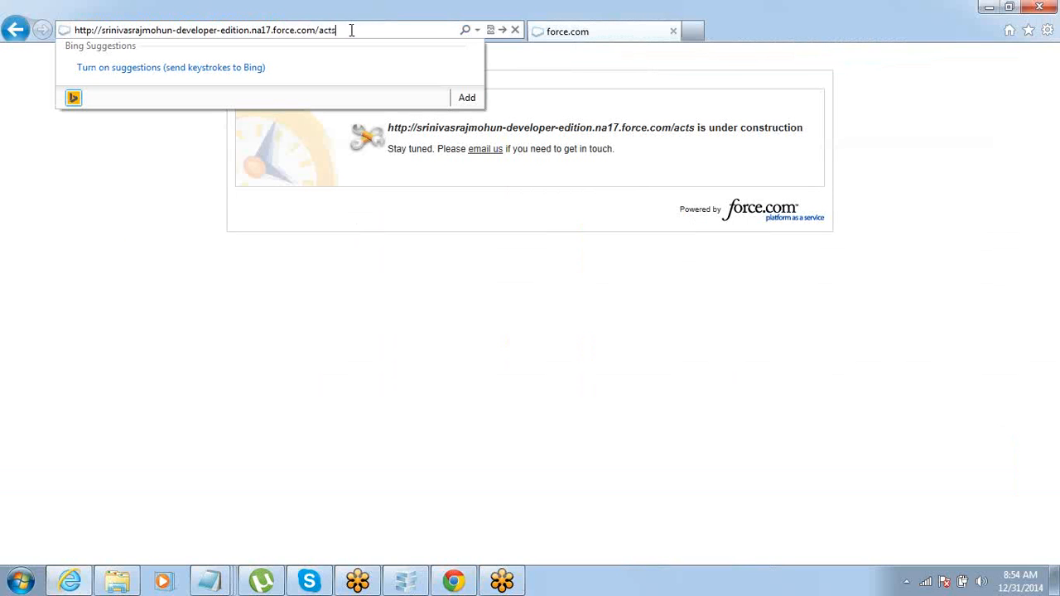
{"action": "key", "text": "Return"}
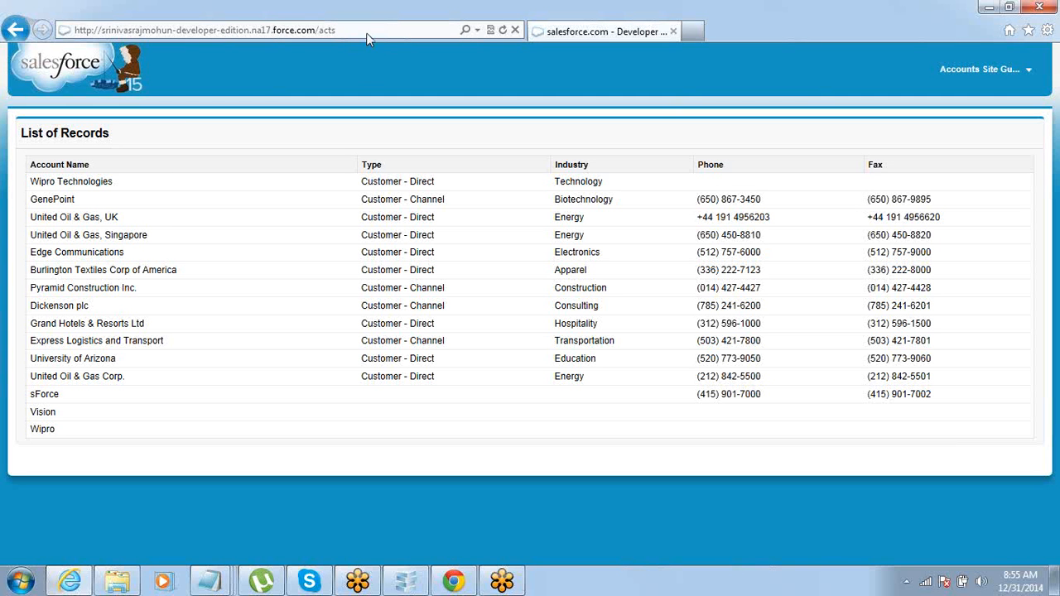
{"action": "left_click", "coordinate": [368, 32]}
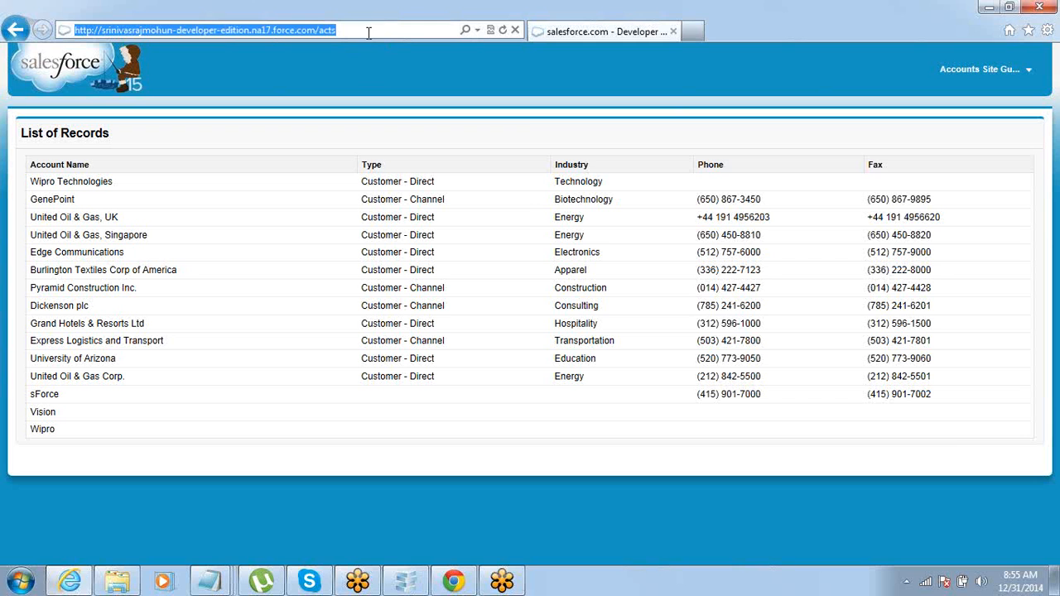
{"action": "left_click", "coordinate": [1048, 207]}
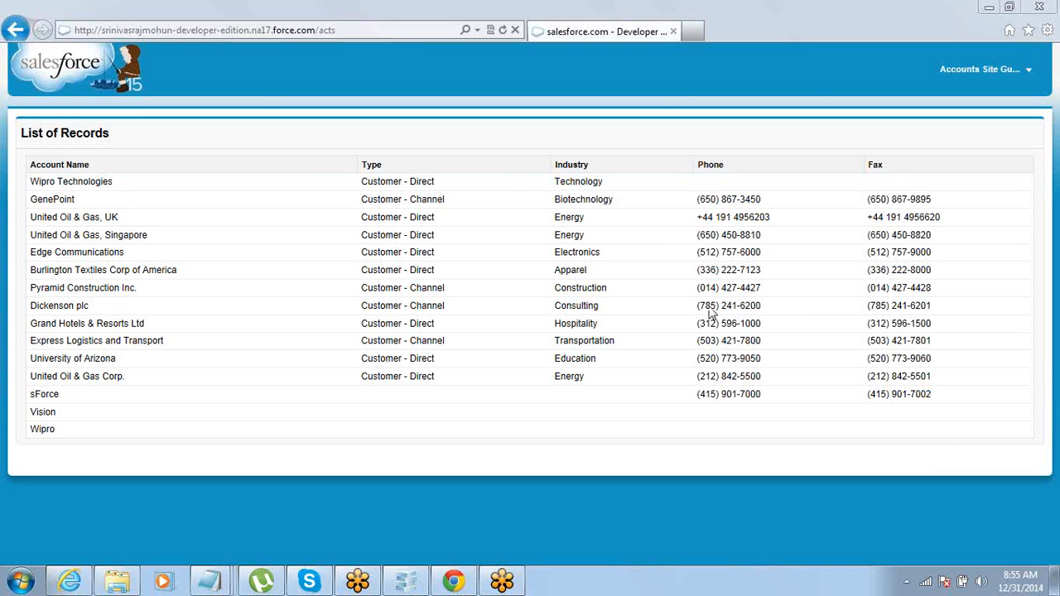
{"action": "left_click", "coordinate": [454, 583]}
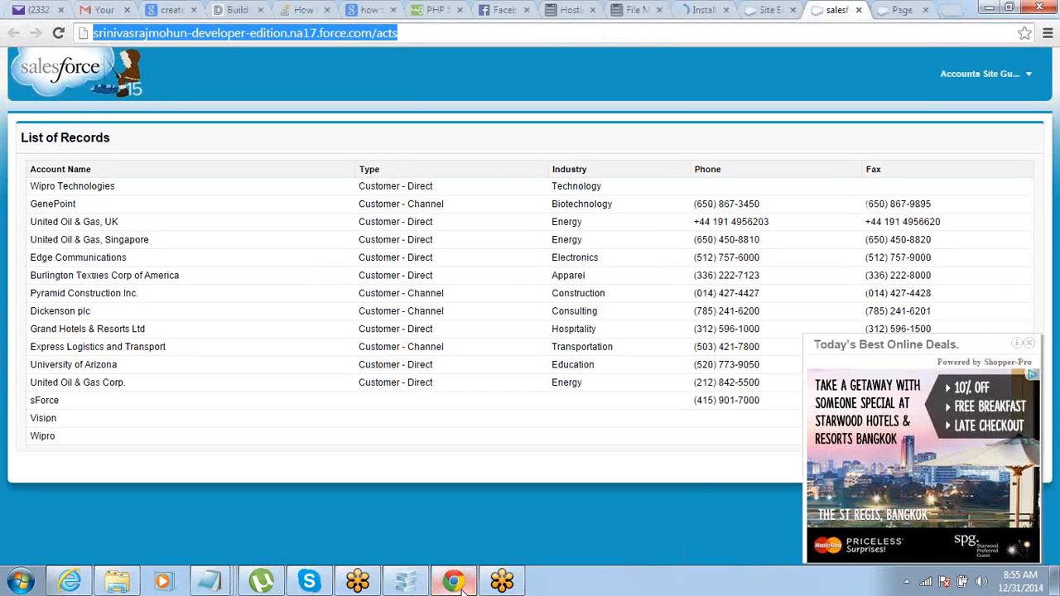
Step: Close the deals pop-up over the records list and bring the Untitled Notepad notes forward
{"action": "left_click", "coordinate": [1031, 351]}
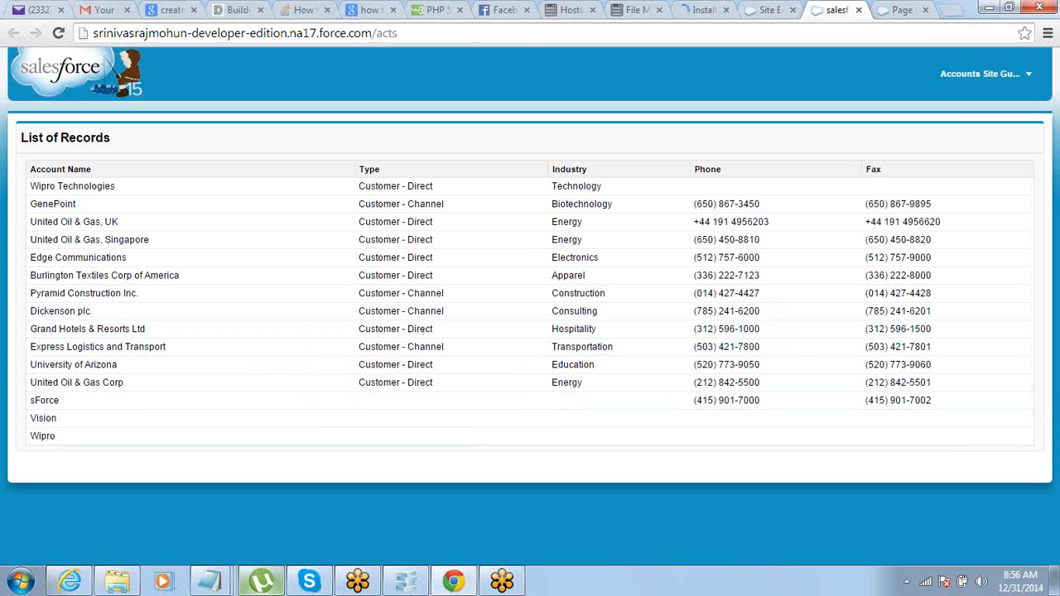
{"action": "mouse_move", "coordinate": [210, 582]}
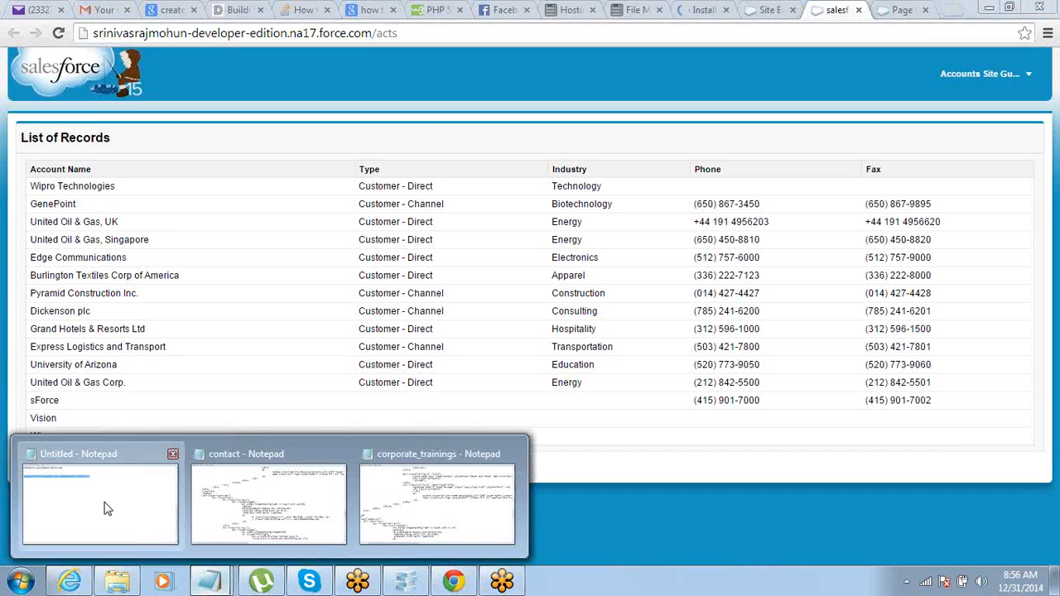
{"action": "left_click", "coordinate": [149, 497]}
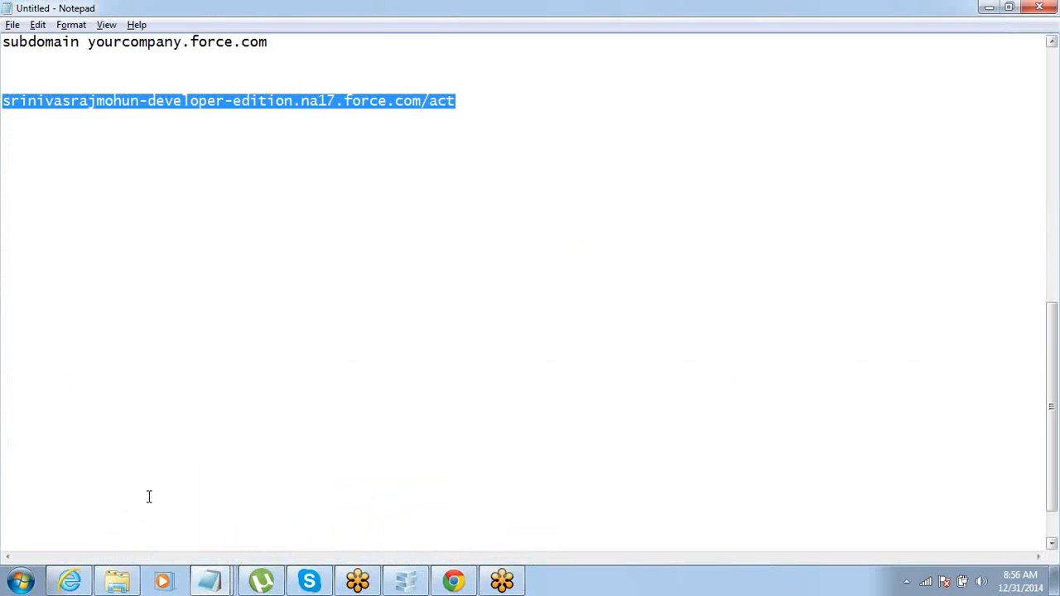
{"action": "left_click", "coordinate": [1051, 203]}
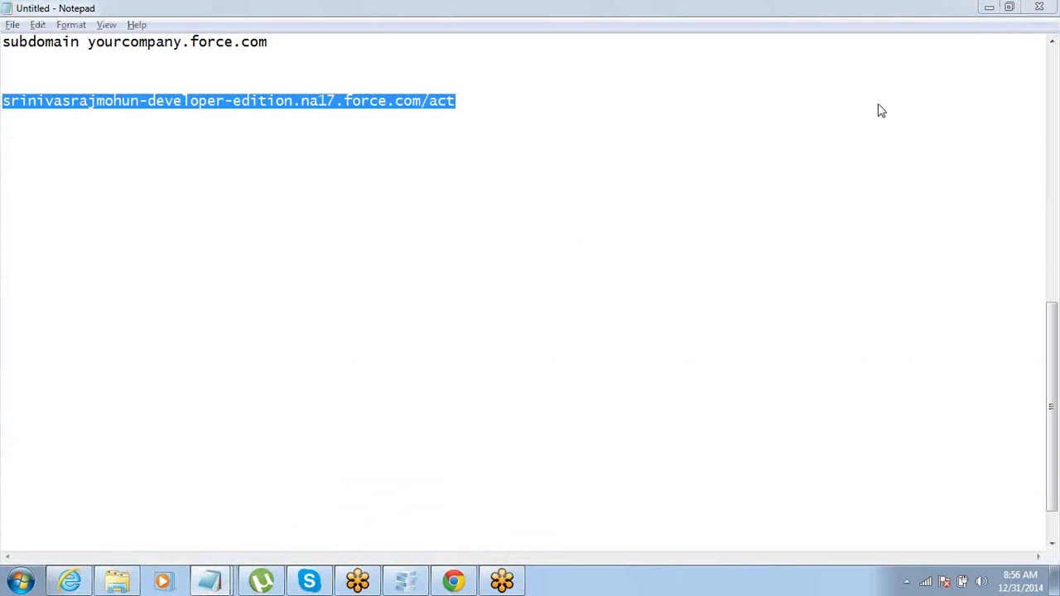